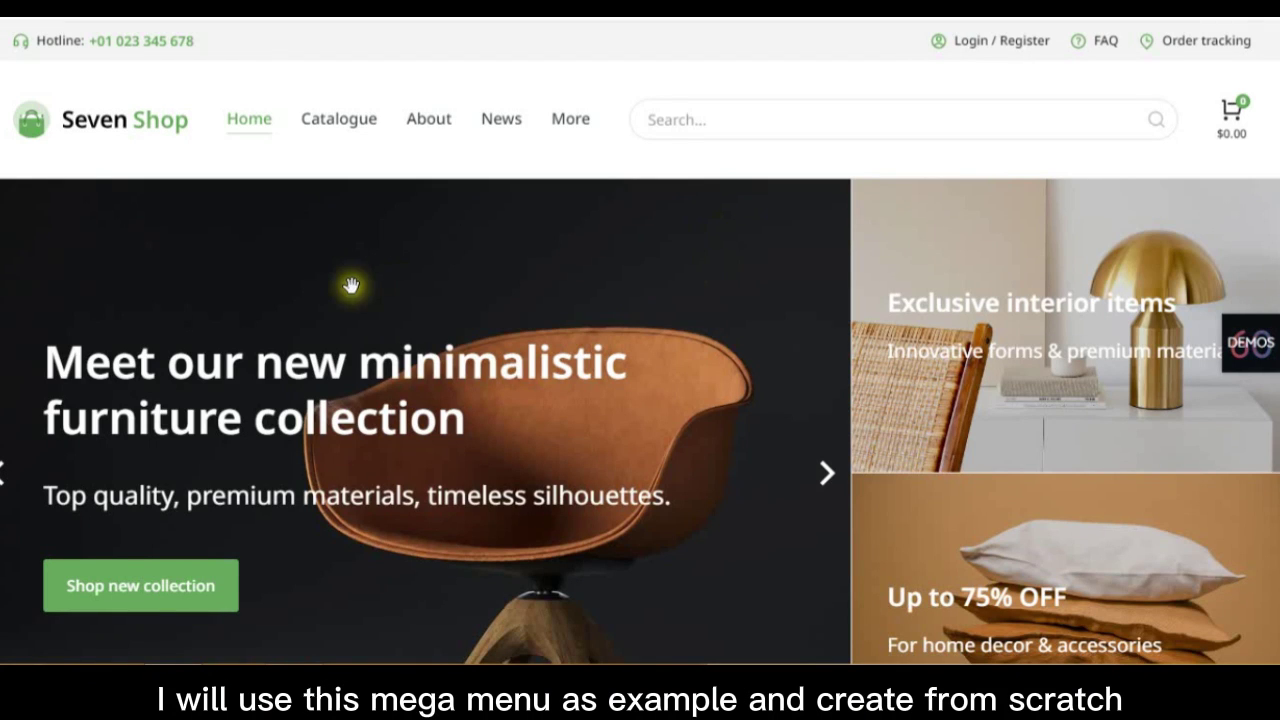
Open the The7 Mega Menu category of Elementor's saved templates from the site dashboard
mouse_move(354, 131)
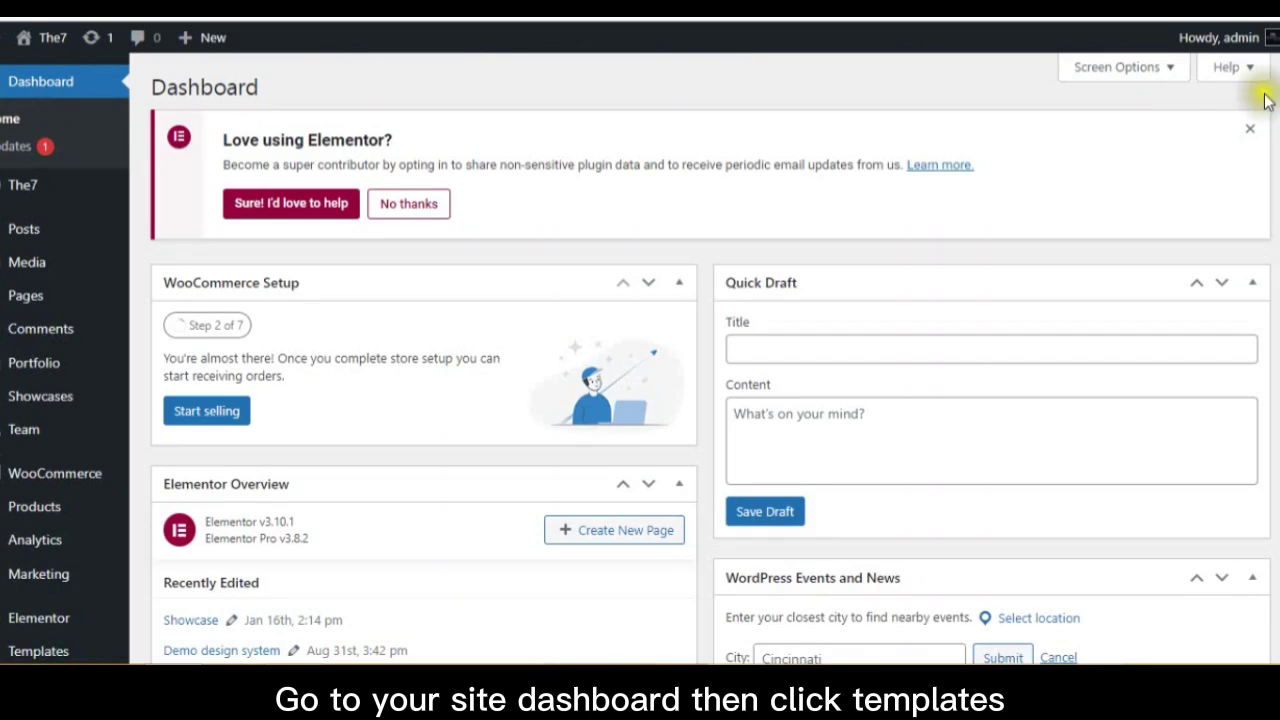
scroll(1250, 125, down, 2)
scroll(296, 315, down, 4)
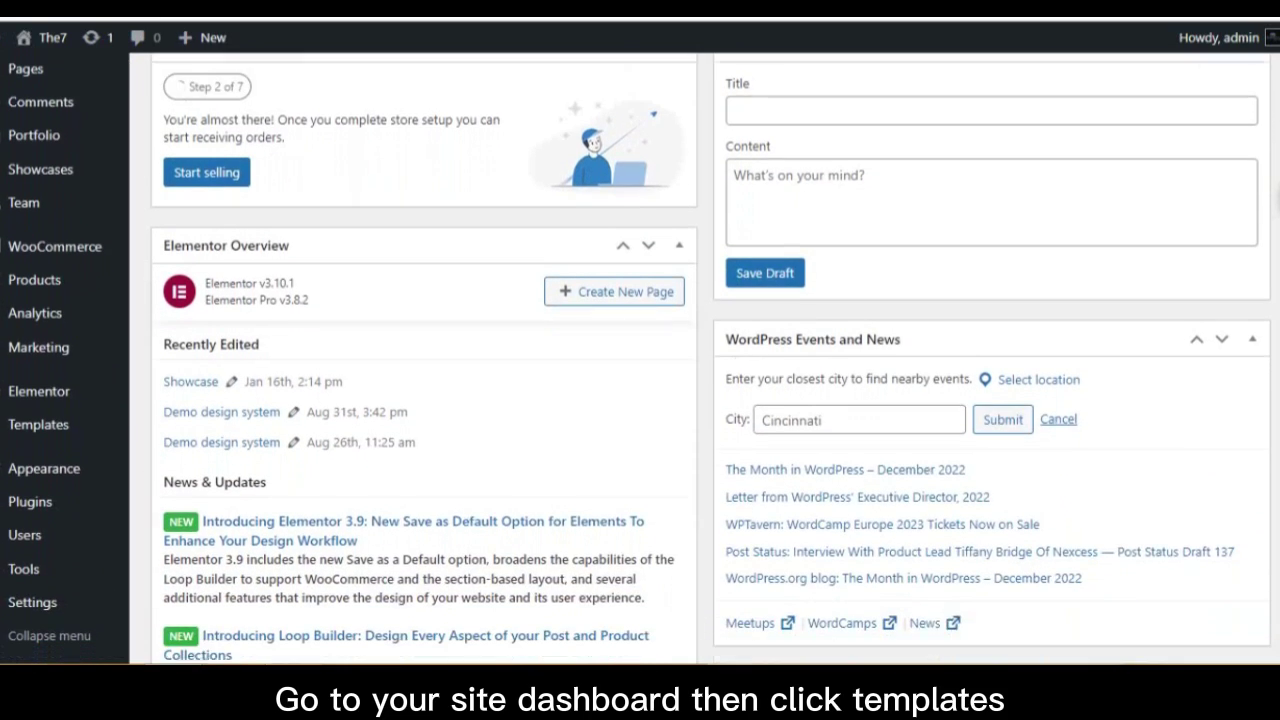
mouse_move(62, 437)
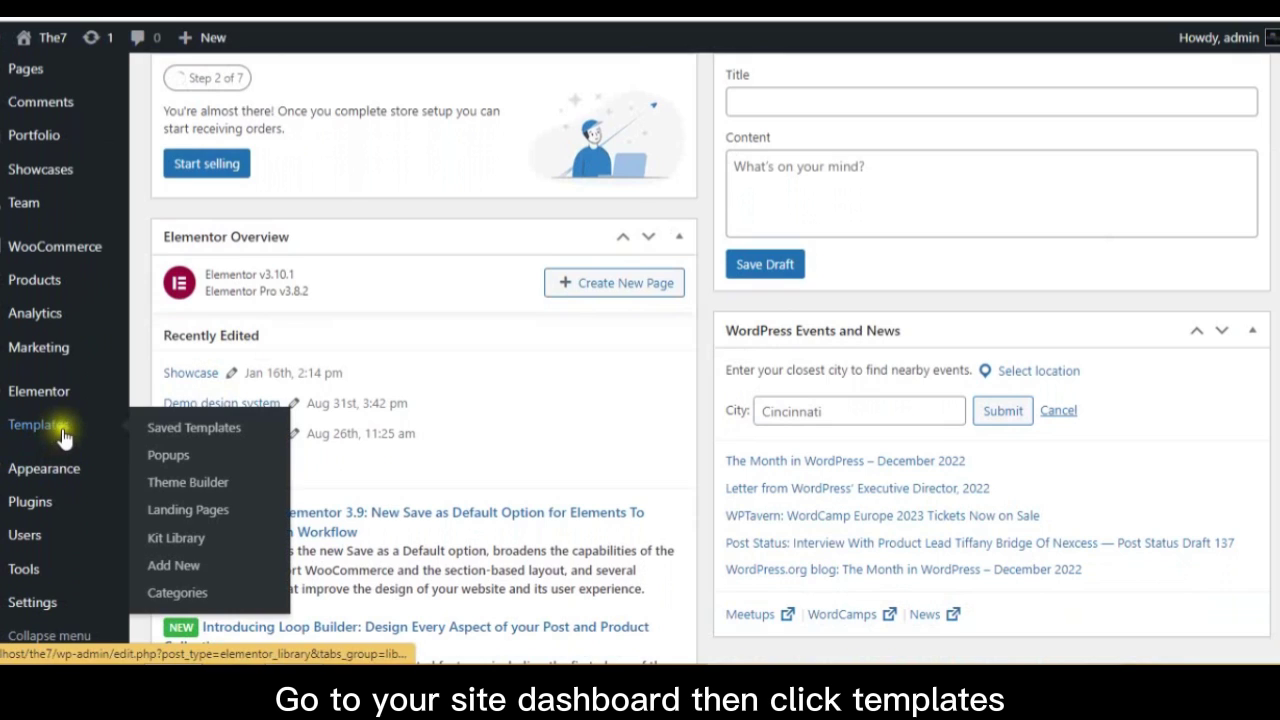
click(177, 430)
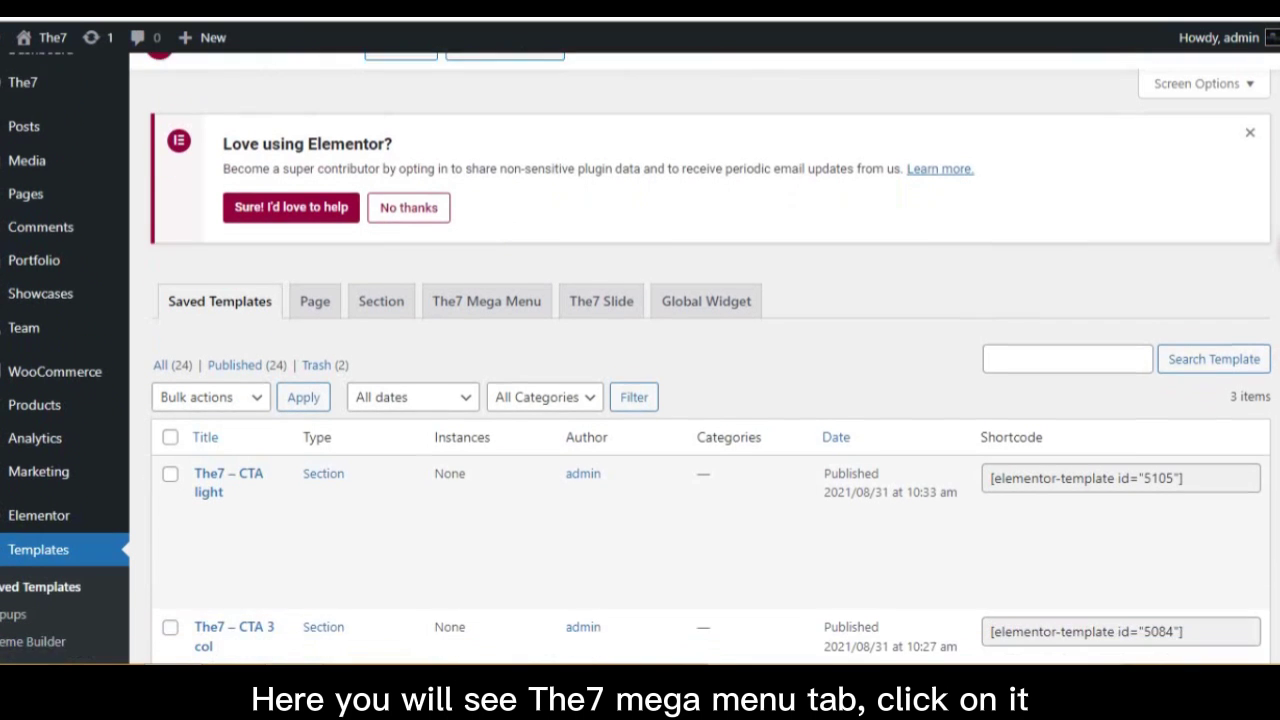
scroll(640, 360, down, 1)
click(505, 285)
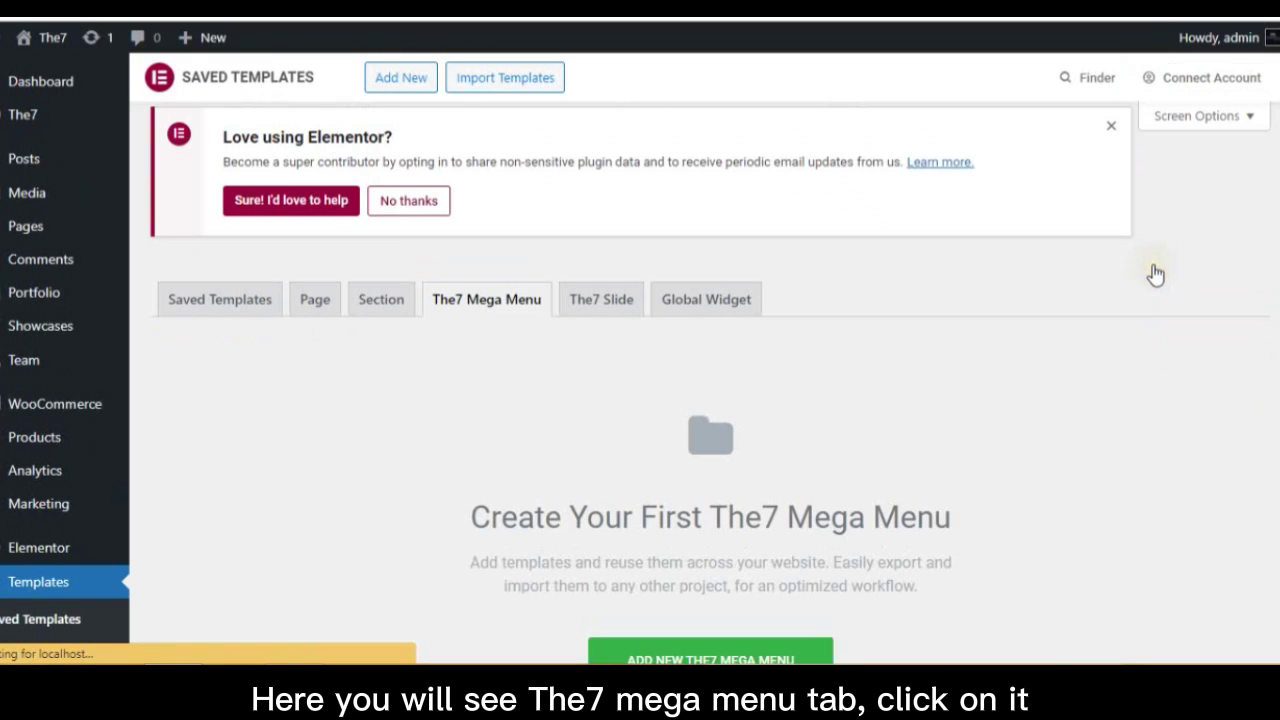
click(1171, 251)
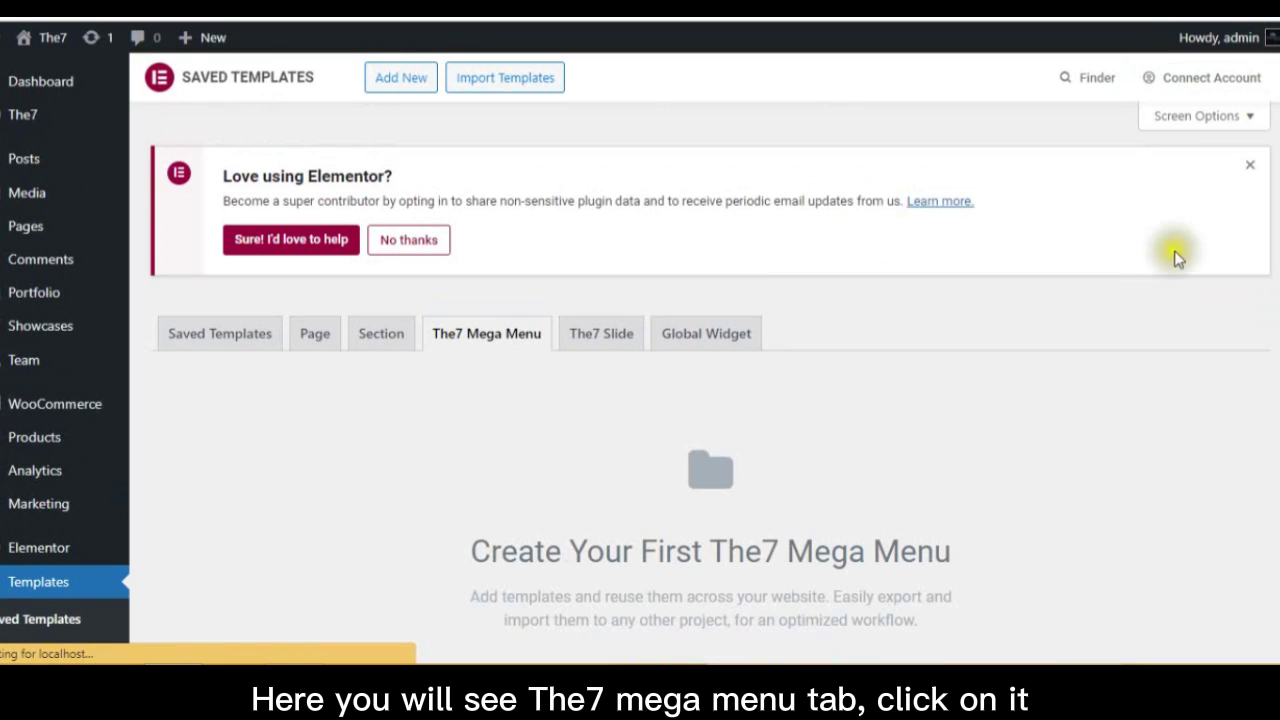
Create a new template of type The7 Mega Menu named "Mega Menu"
scroll(1171, 251, down, 2)
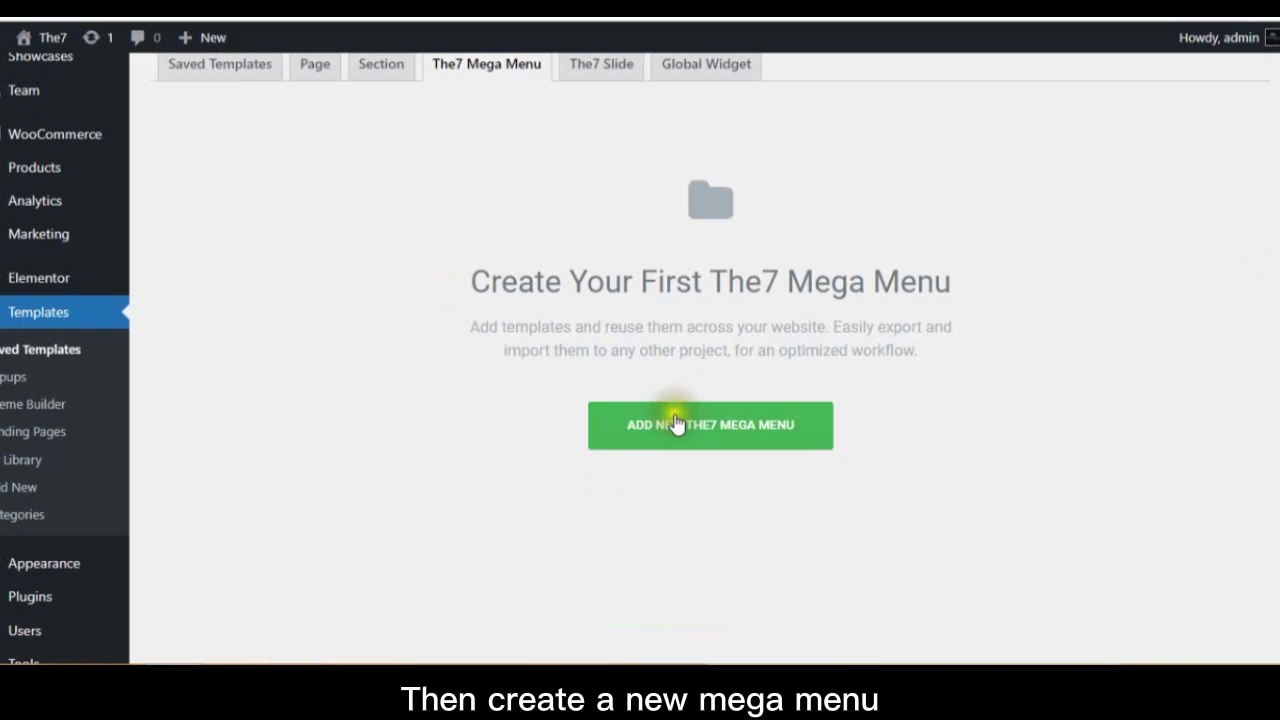
click(636, 428)
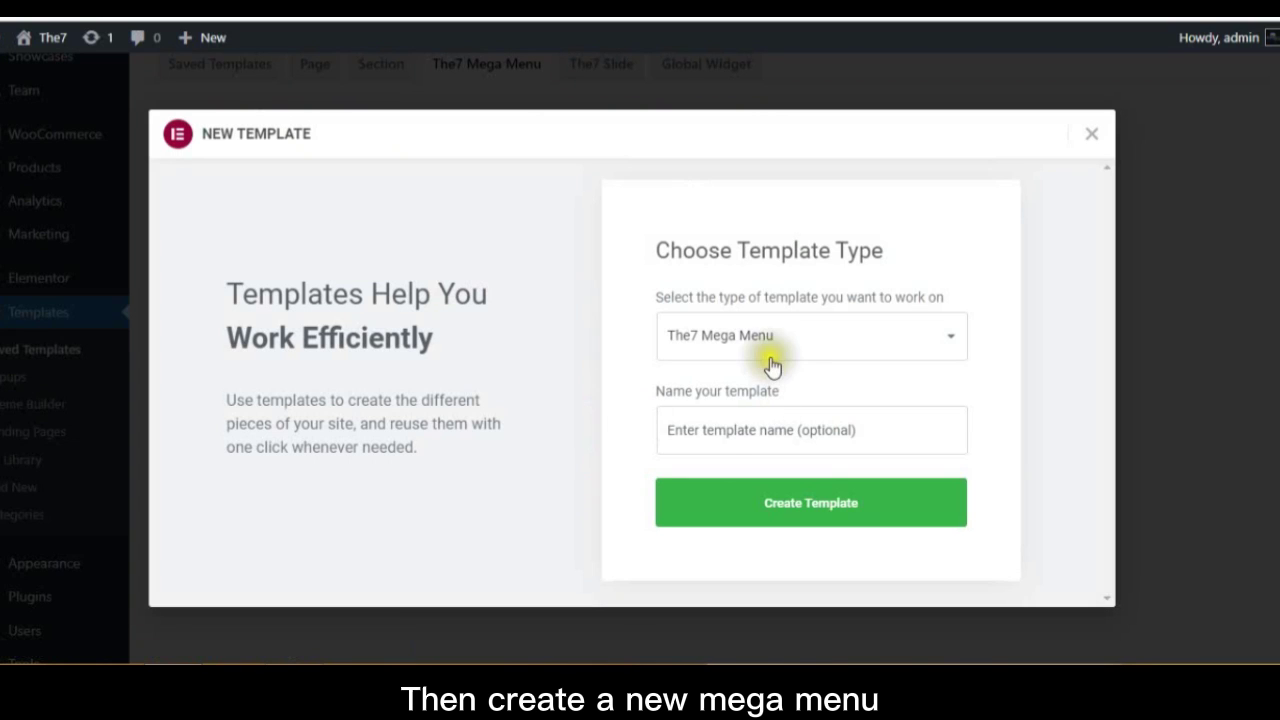
click(728, 440)
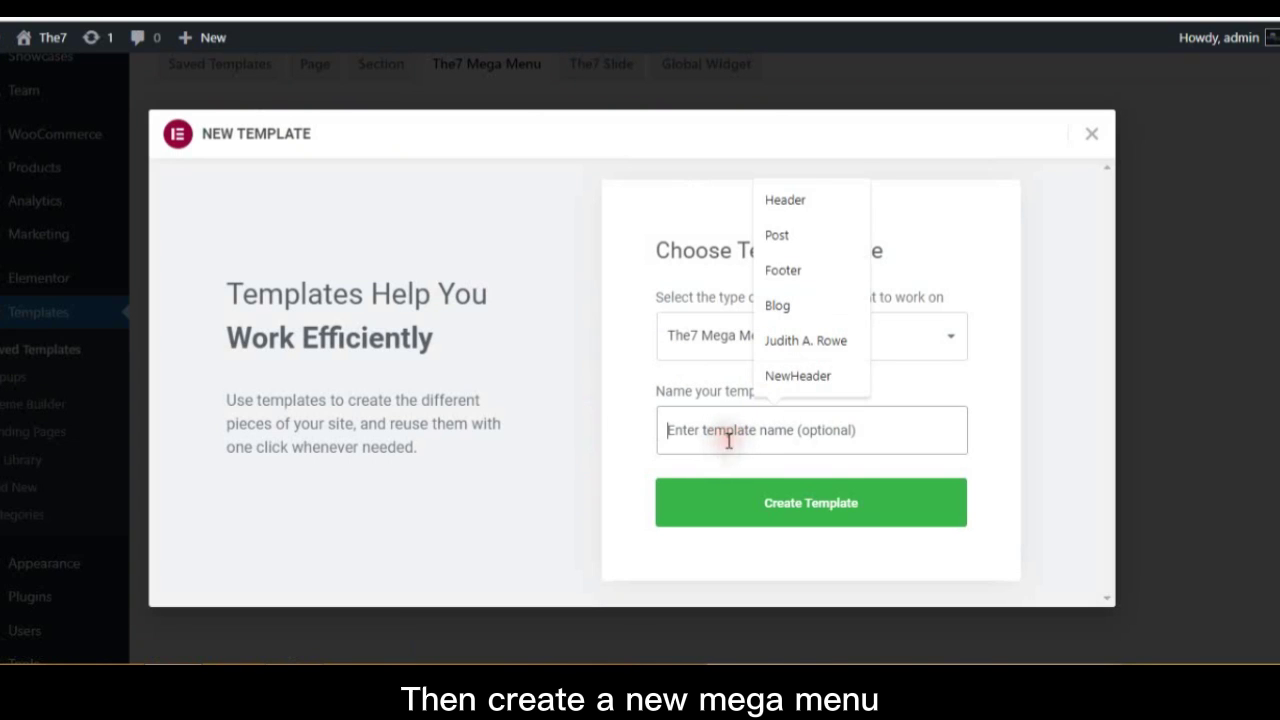
text(M)
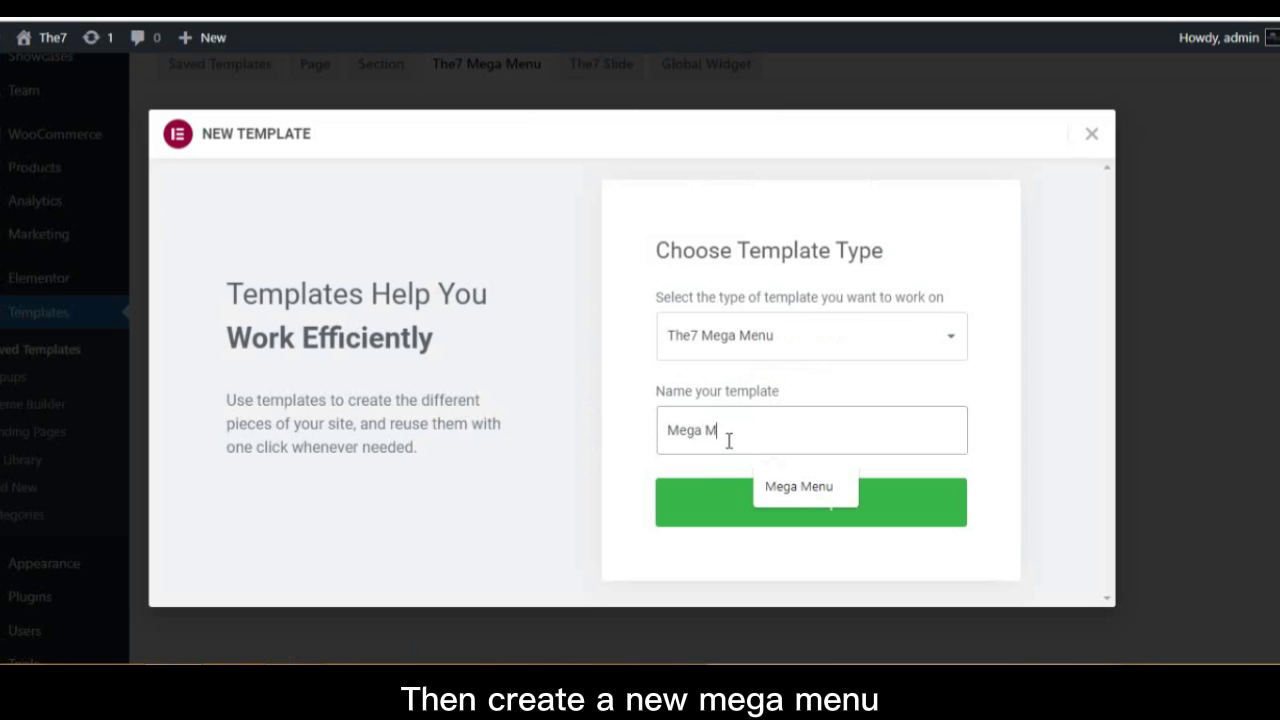
text(ega M)
click(798, 486)
click(780, 503)
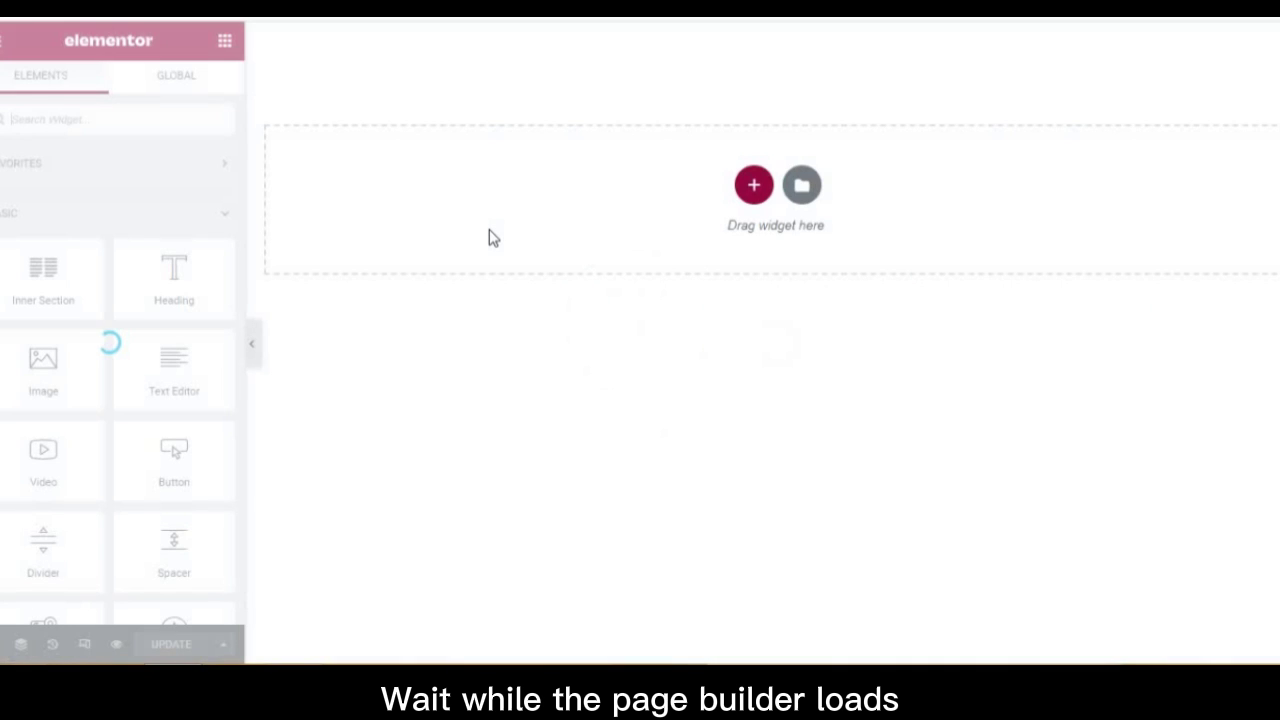
Add a section with four equal columns to the empty mega menu template
click(753, 185)
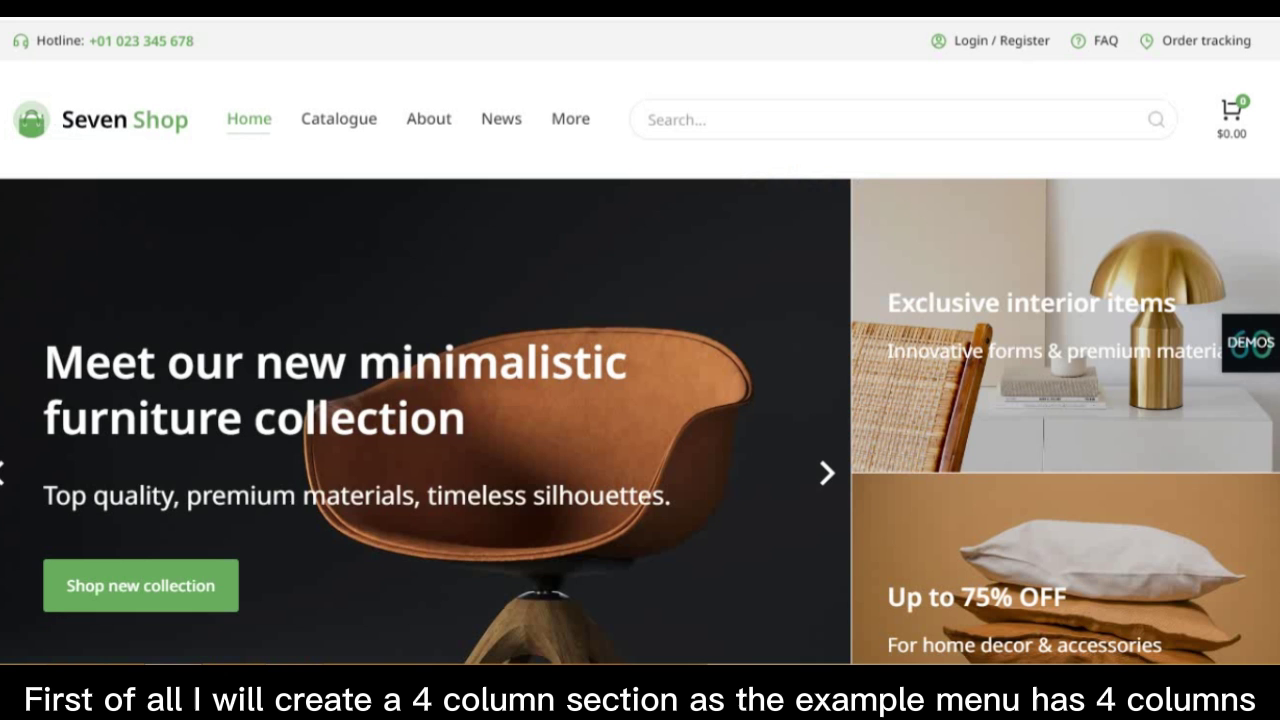
mouse_move(355, 130)
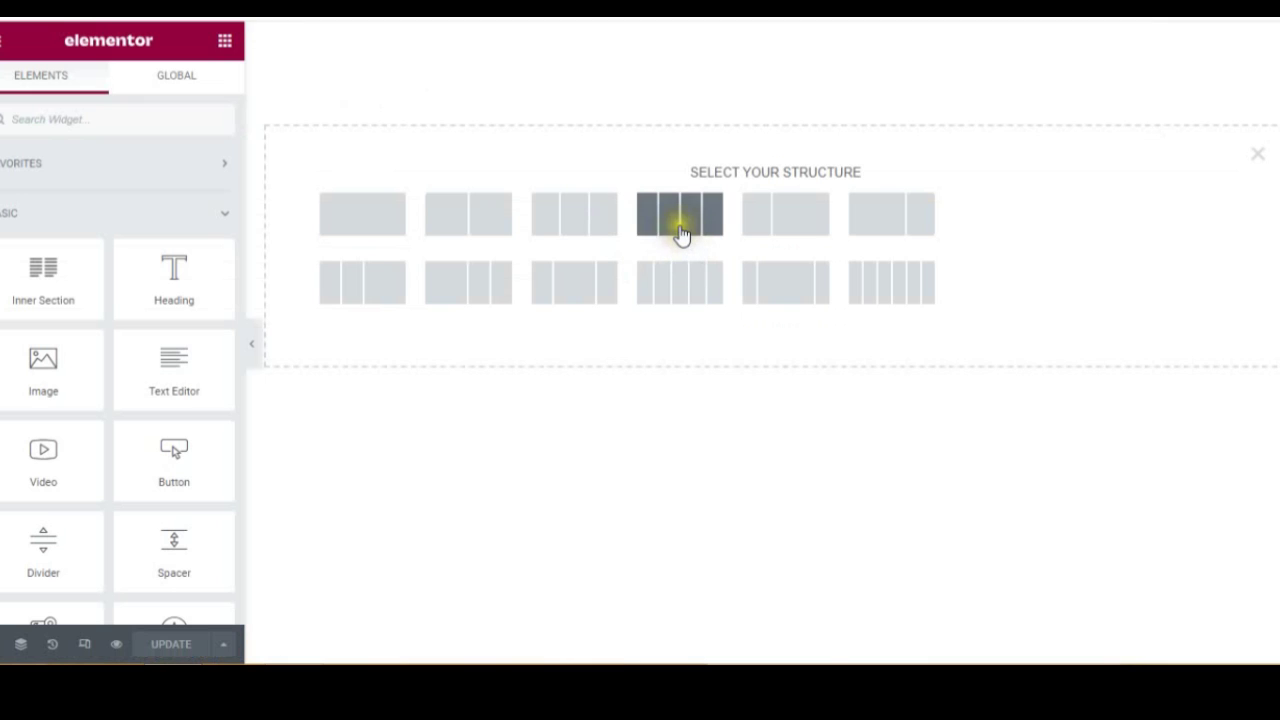
click(680, 233)
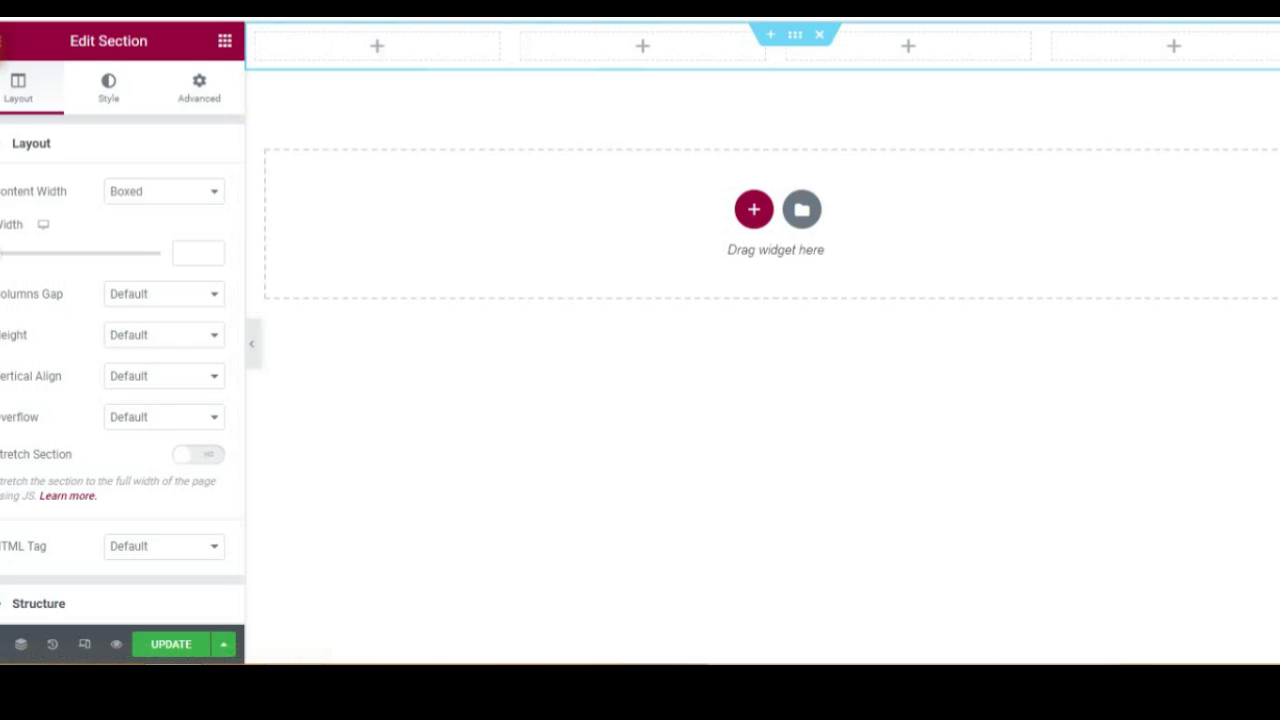
Place a Heading widget in the first column and set its title to "Product Lists"
click(3, 40)
key(Escape)
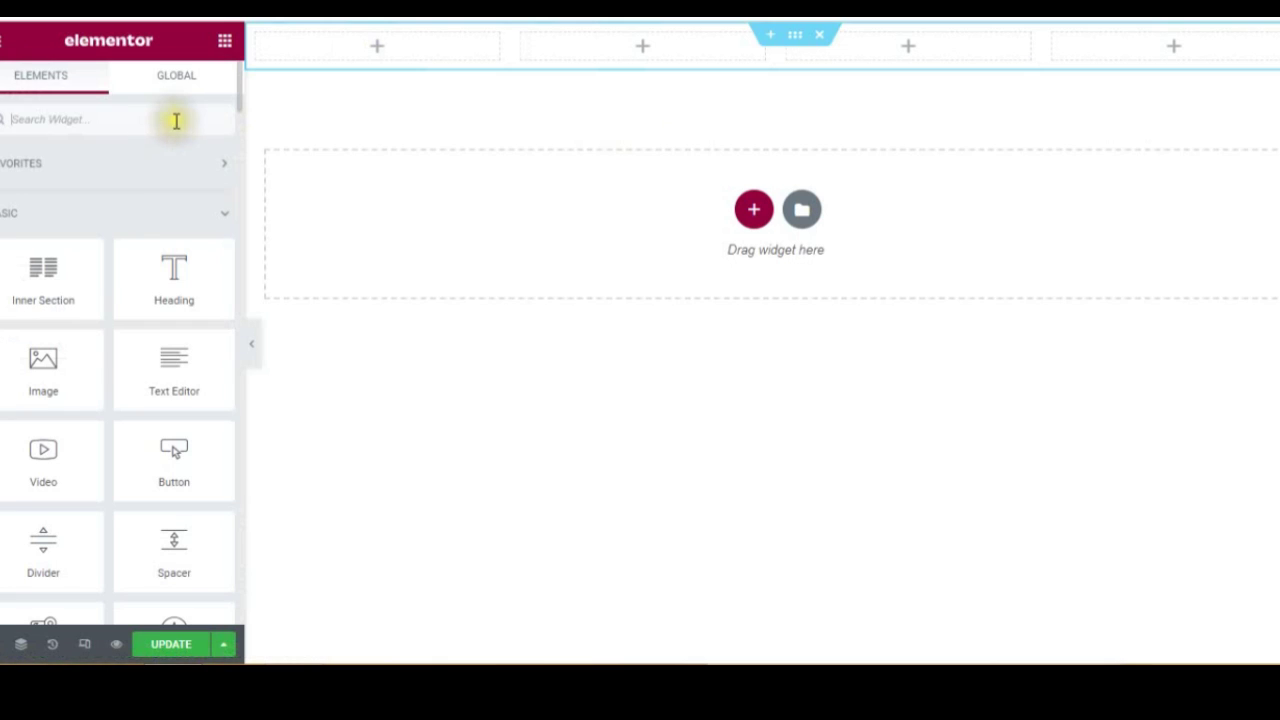
drag(146, 262, 352, 44)
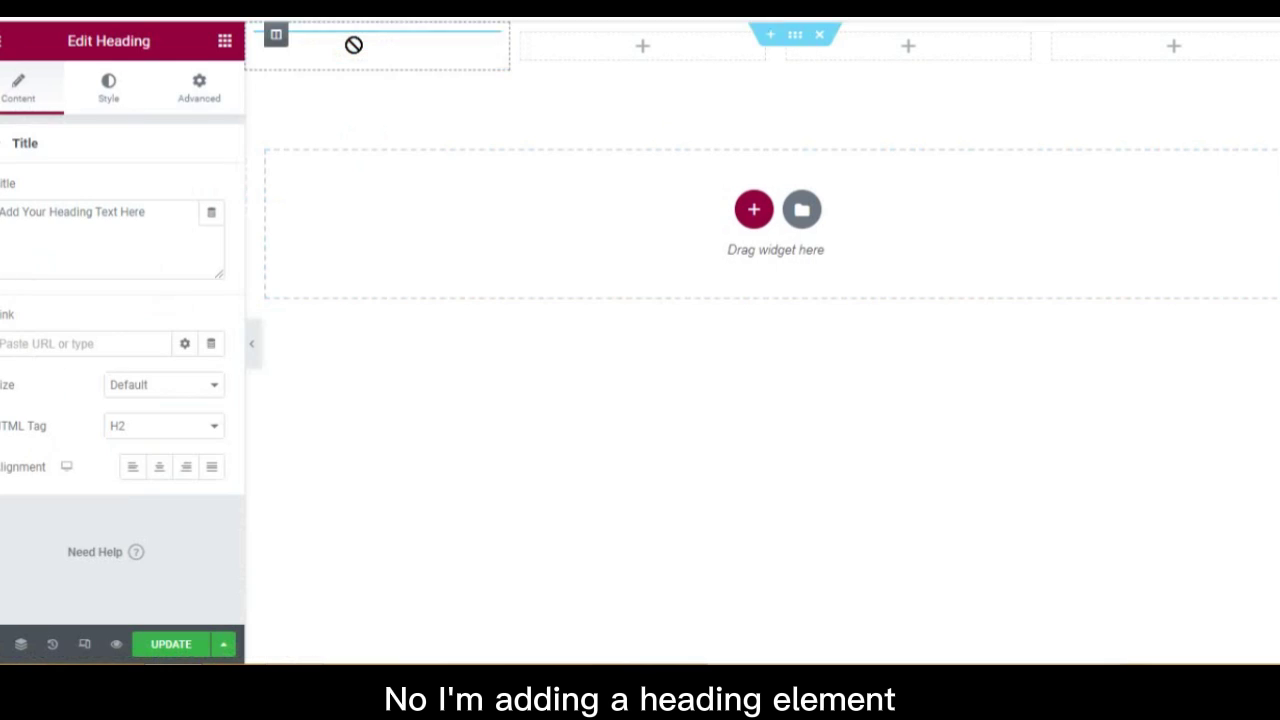
click(95, 213)
drag(146, 212, 2, 222)
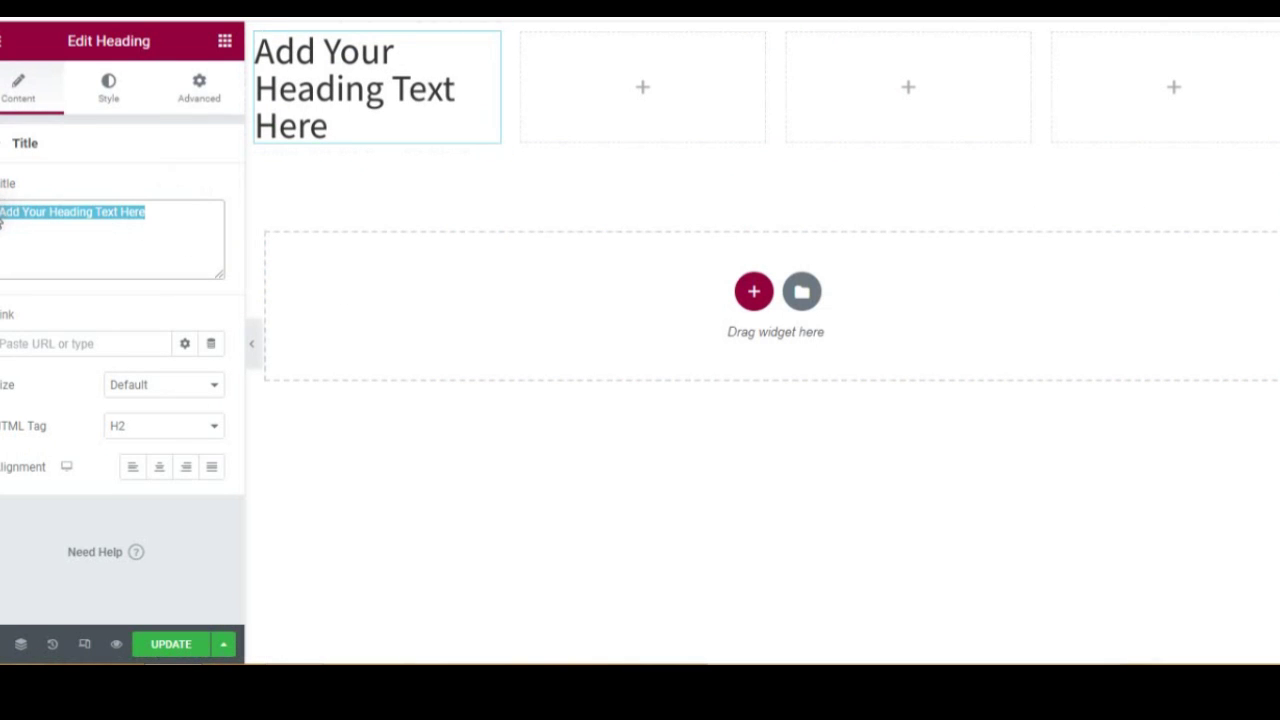
text(Product List)
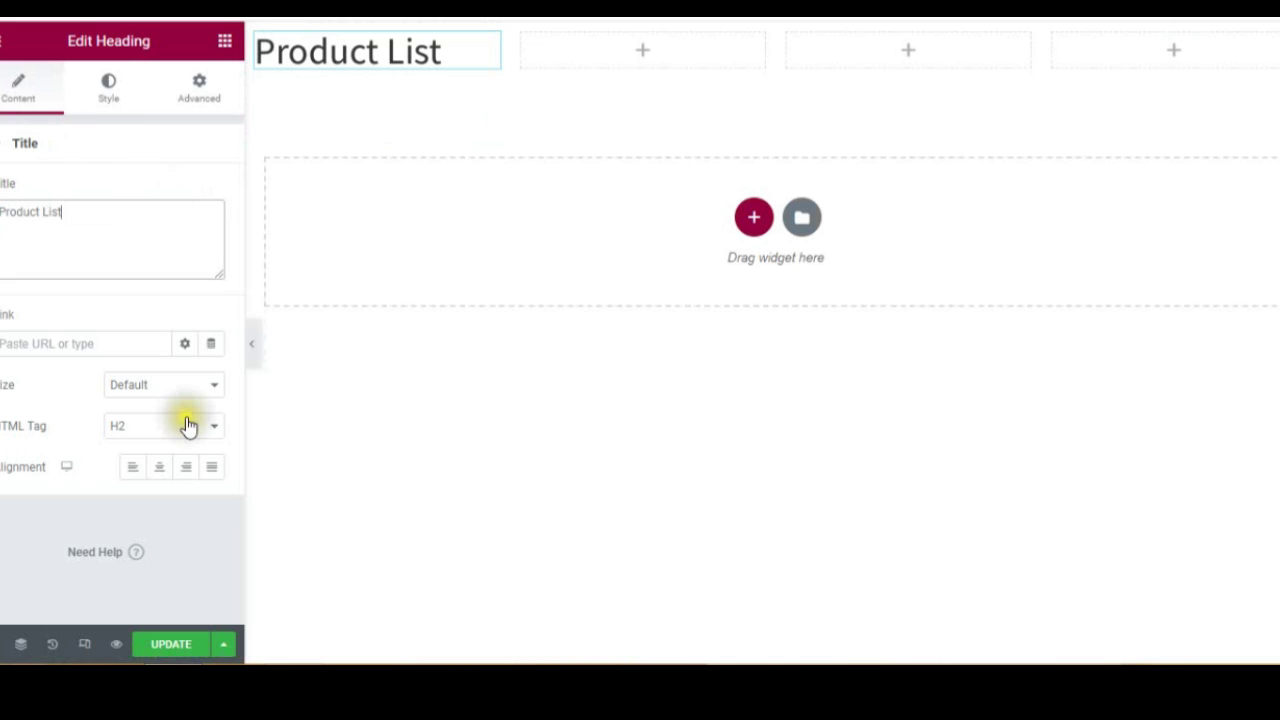
click(140, 229)
text(s)
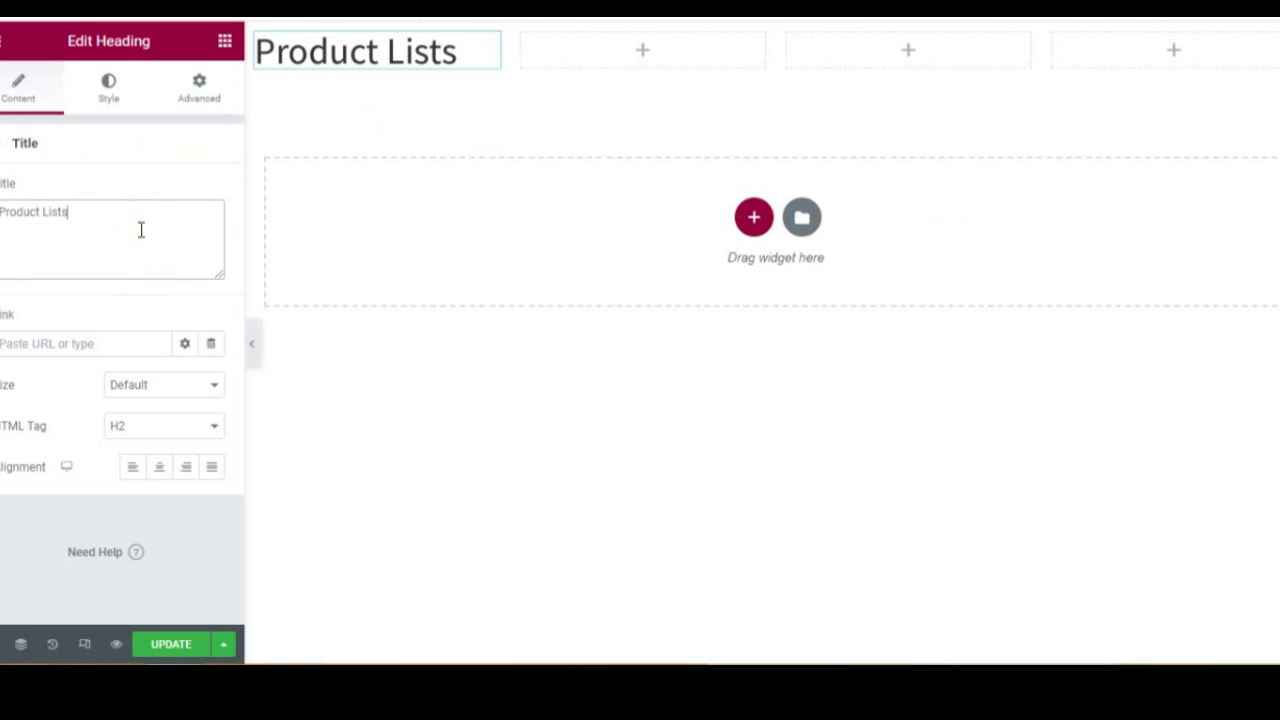
Set the Product Lists heading's typography to the Poppins family at a size of 19 px
click(108, 100)
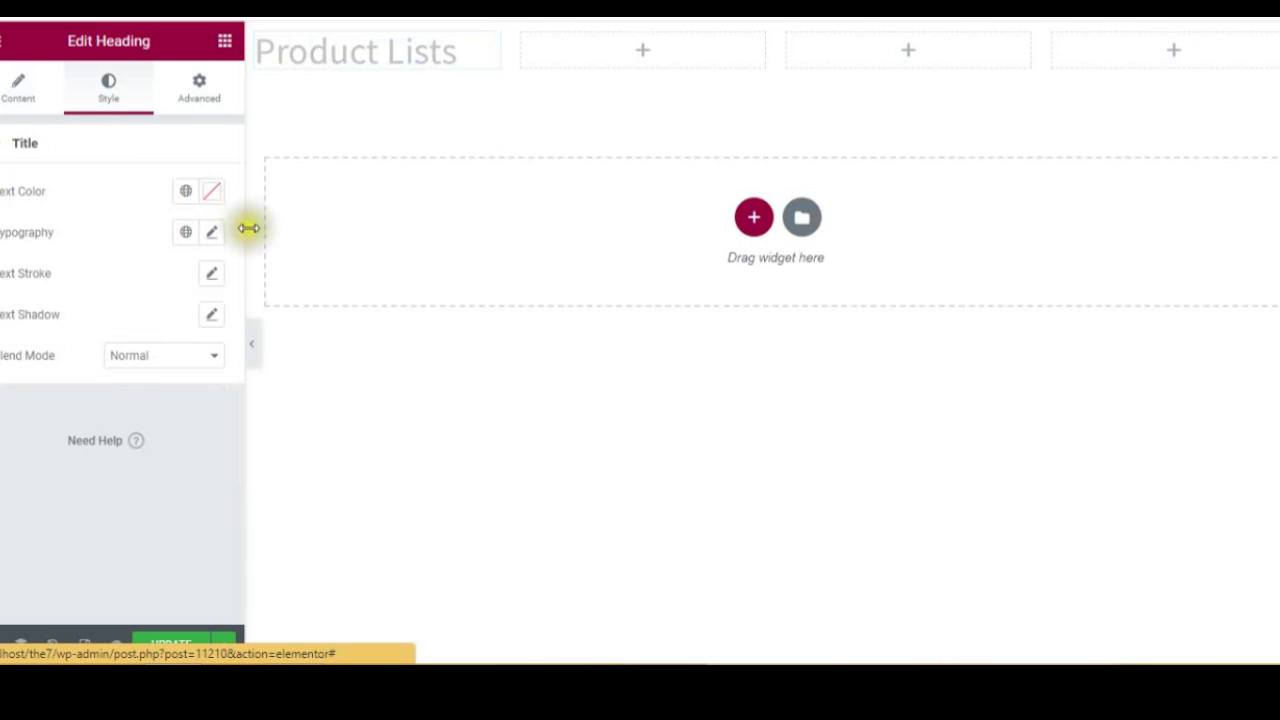
click(216, 234)
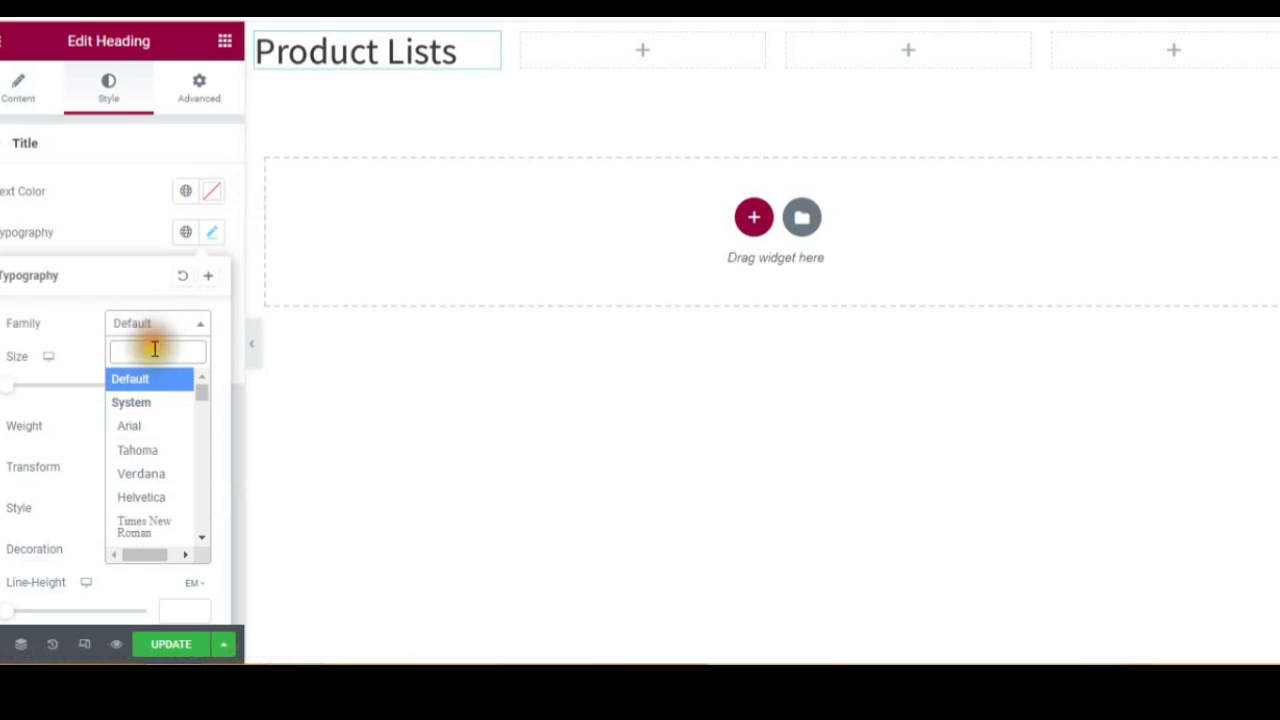
click(154, 349)
text(popp)
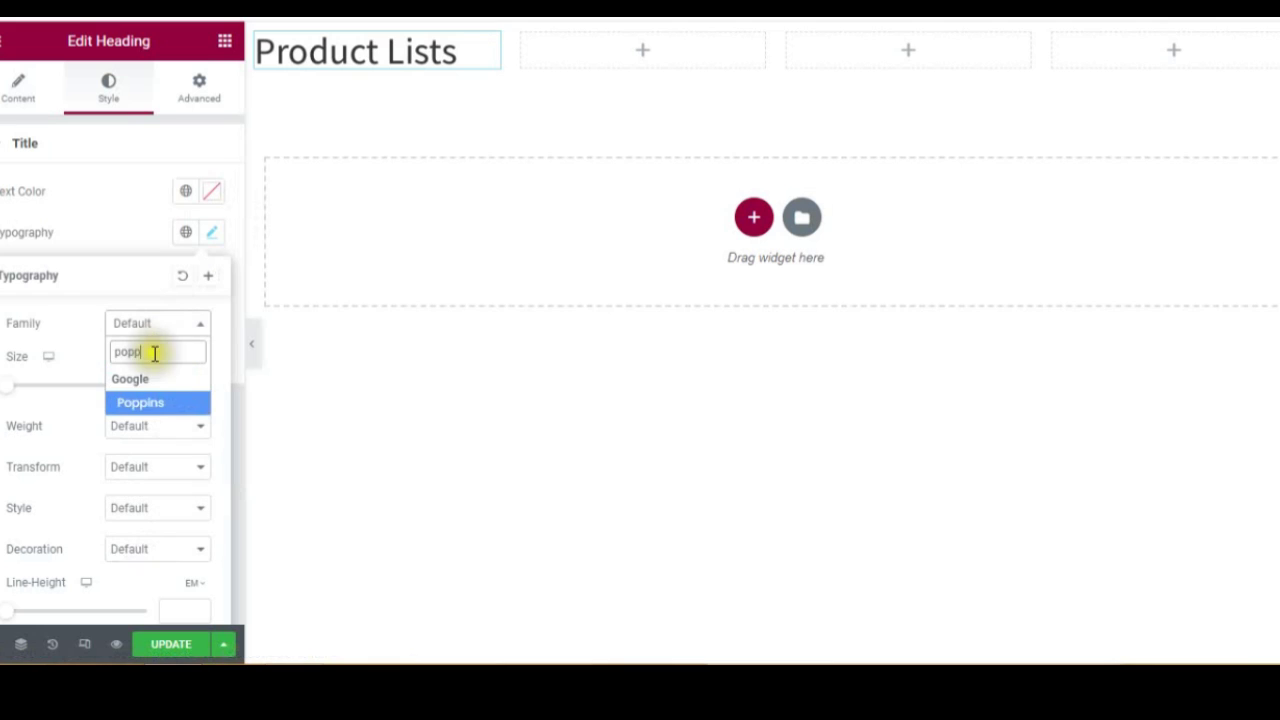
click(151, 402)
click(6, 390)
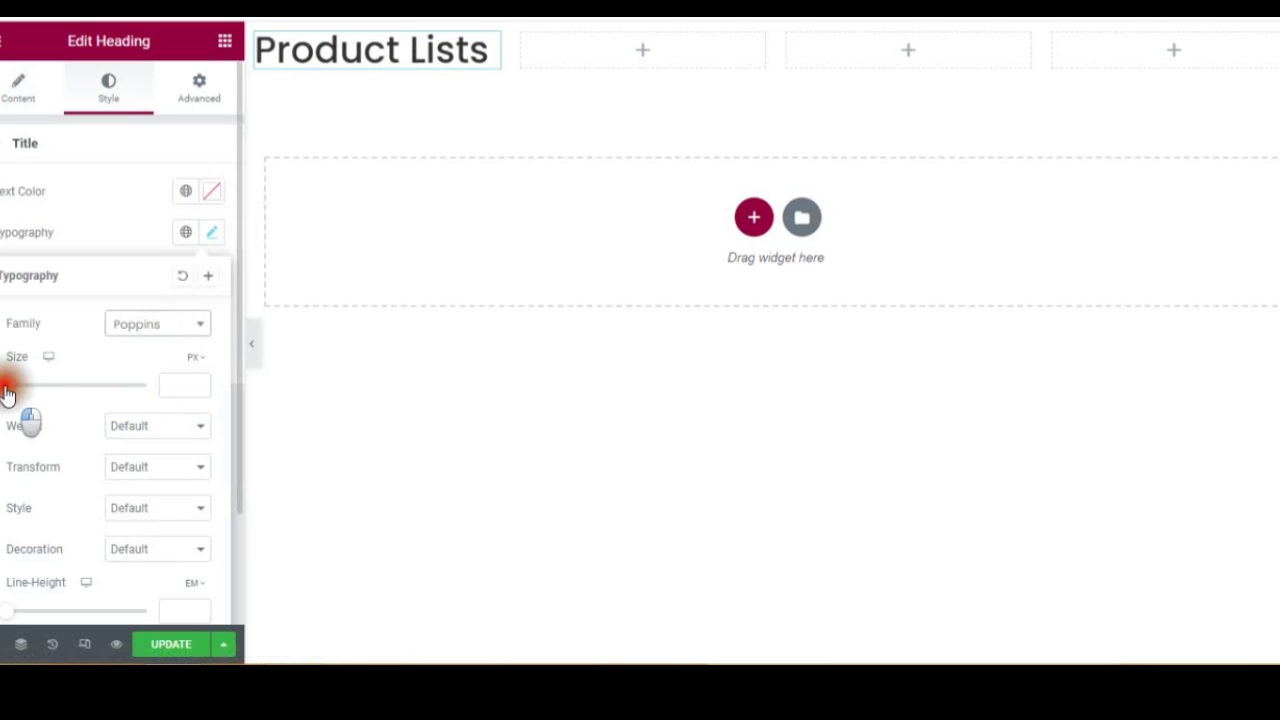
drag(6, 392, 21, 390)
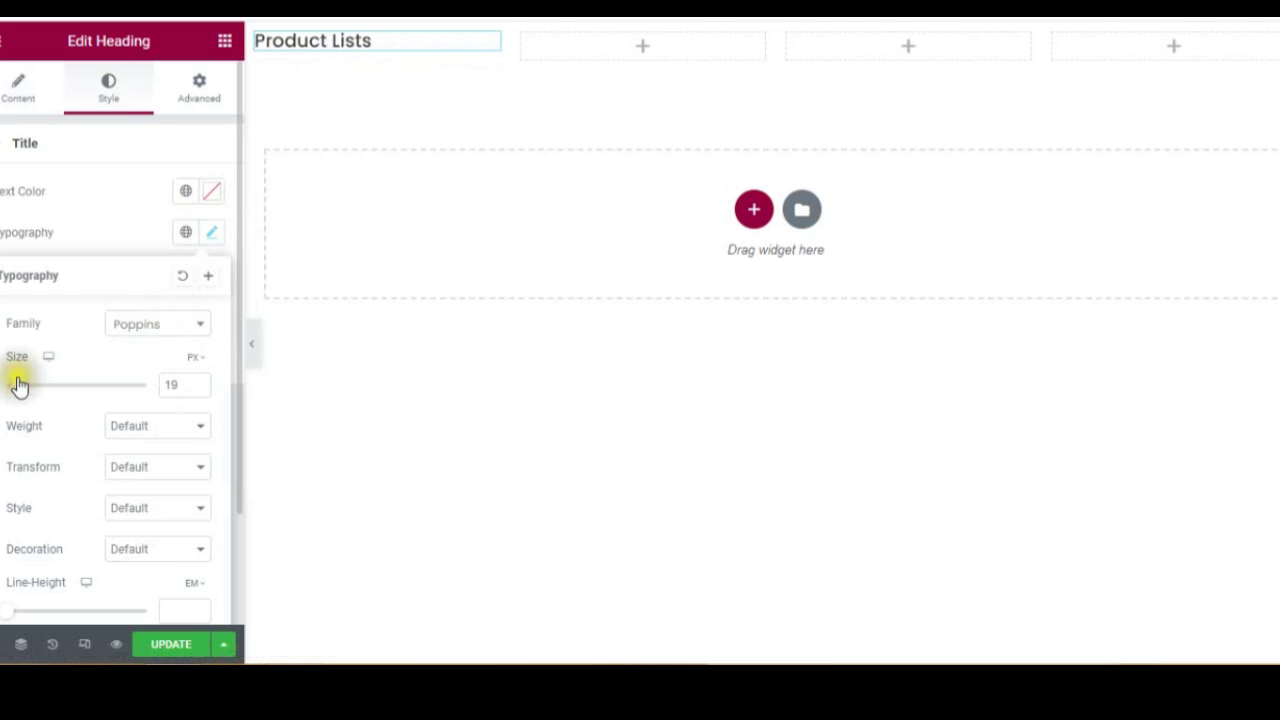
Add an Icon List widget below the Product Lists heading in the first column
click(2, 90)
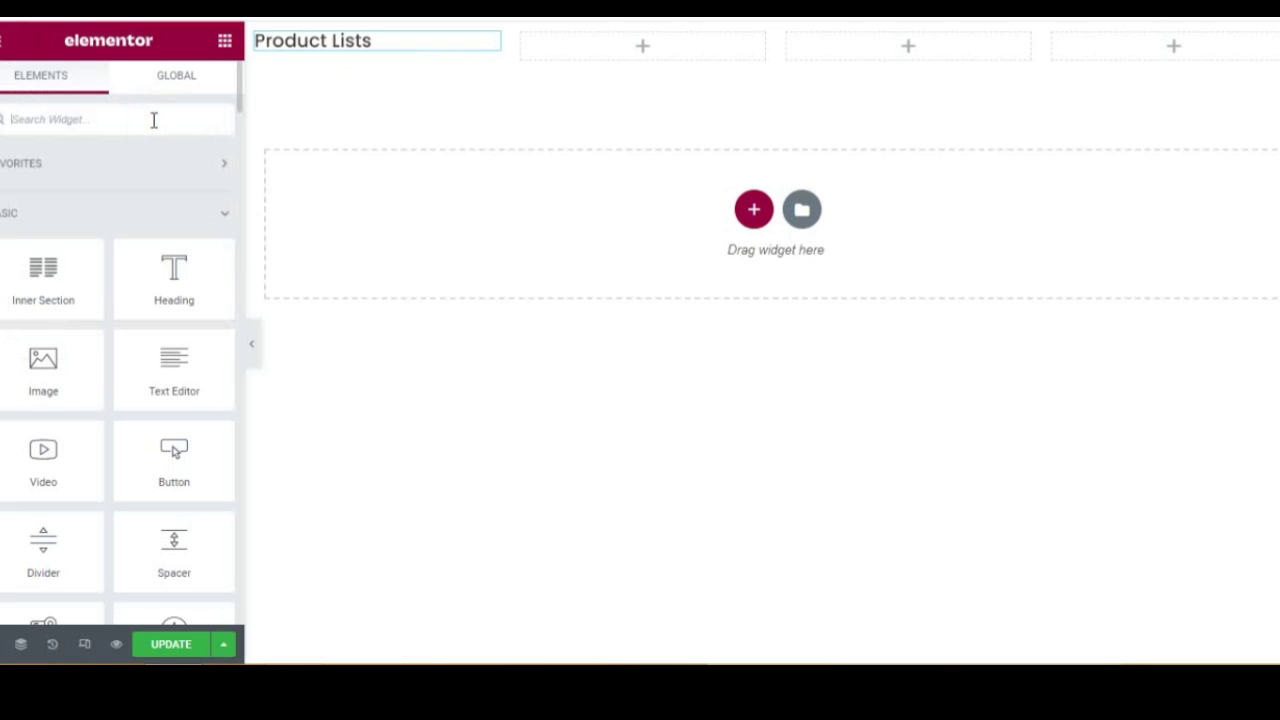
text(list)
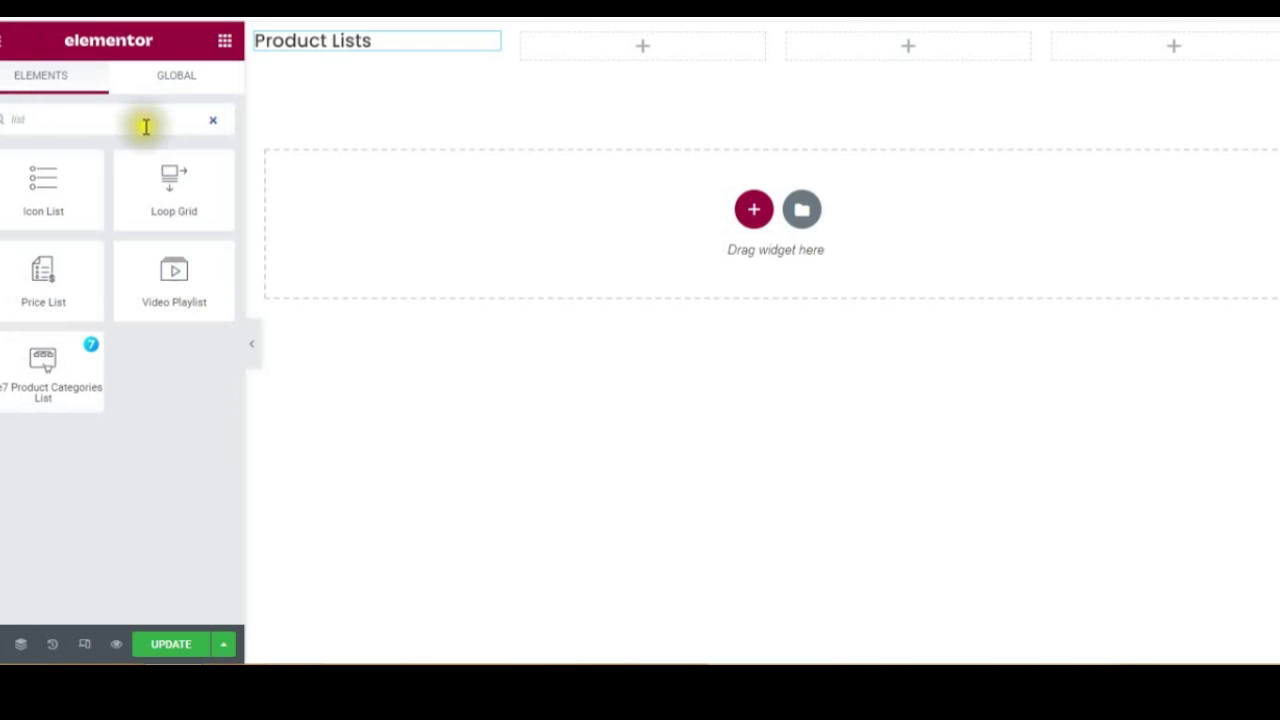
drag(51, 194, 310, 47)
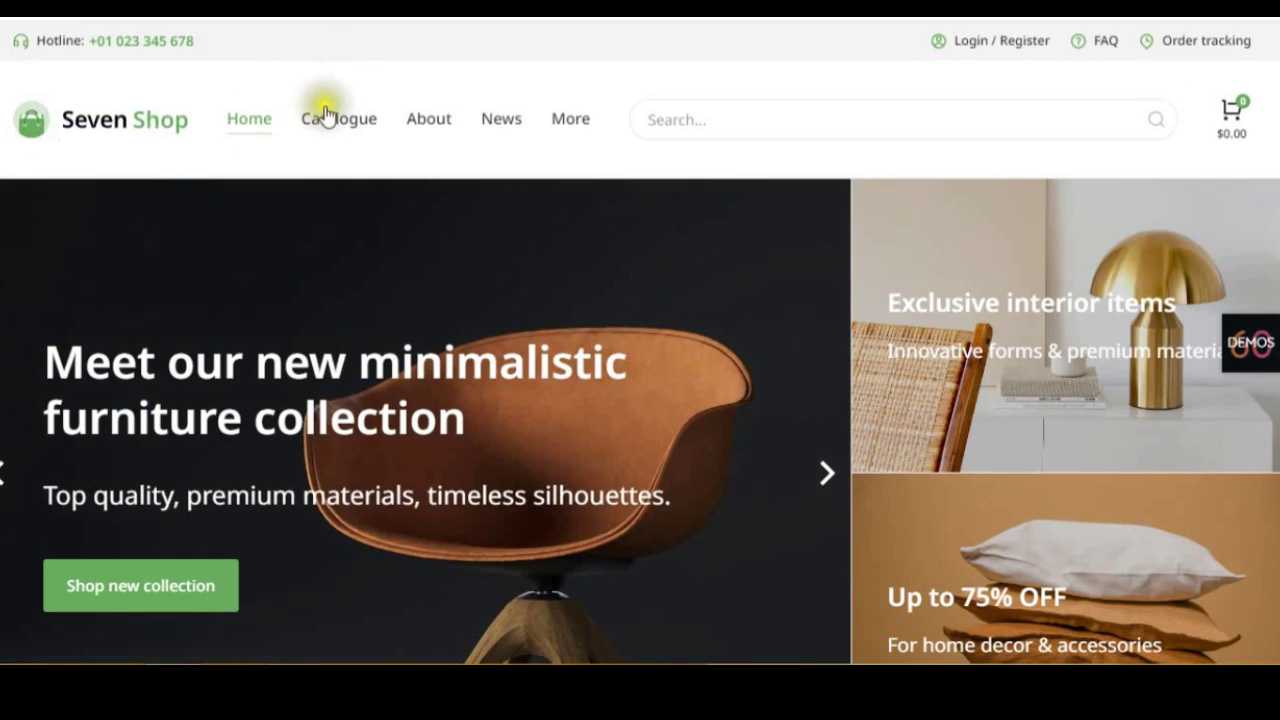
mouse_move(328, 116)
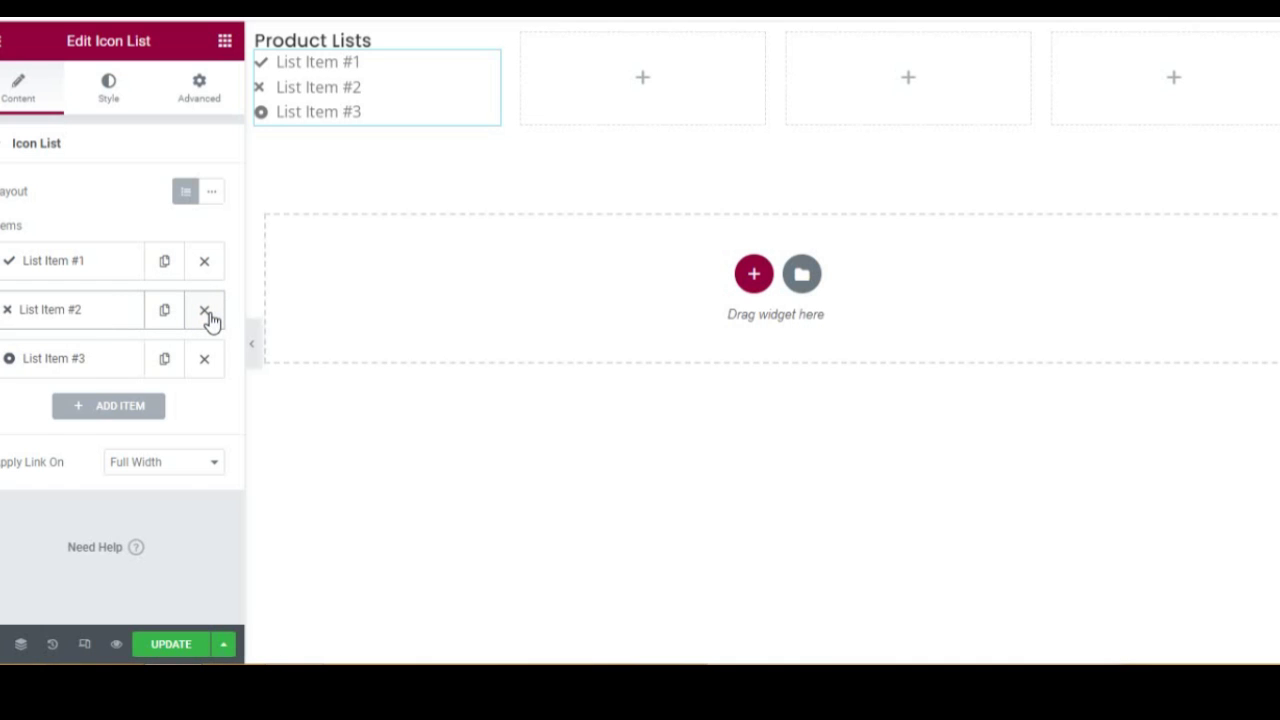
Delete List Item #1 and List Item #2 and remove the icon from List Item #3
click(205, 313)
click(205, 262)
click(62, 266)
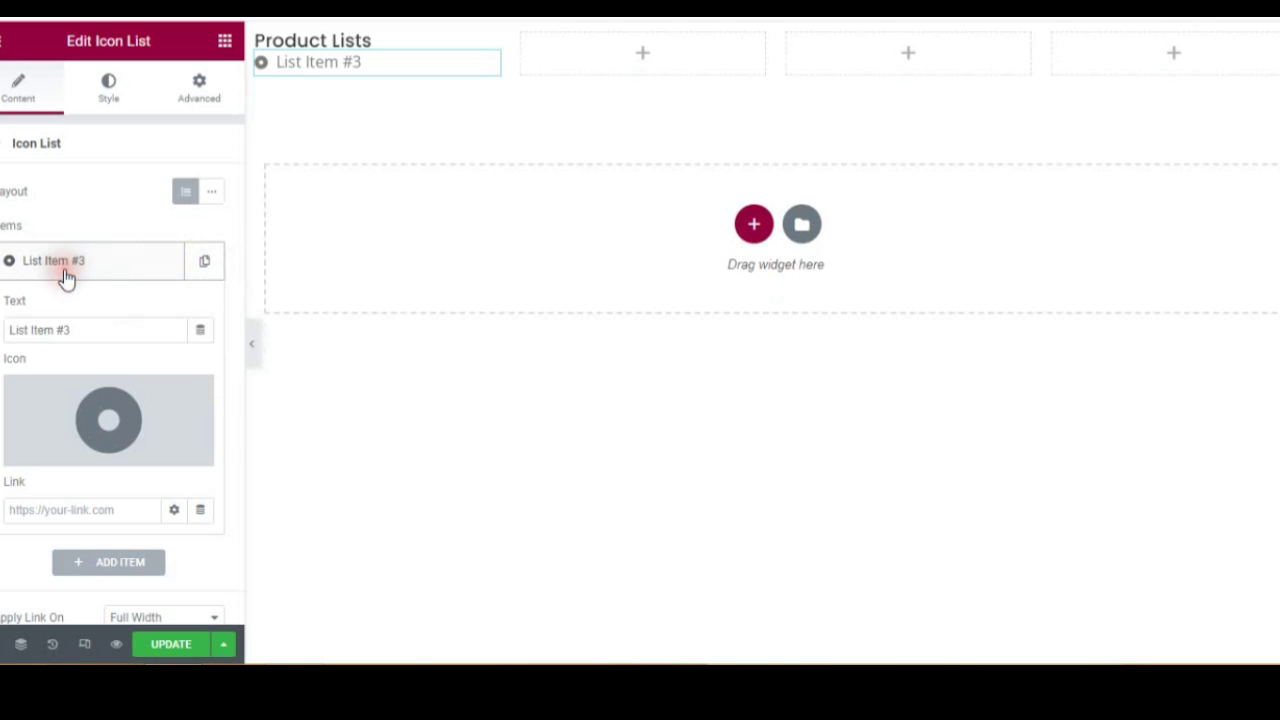
mouse_move(86, 418)
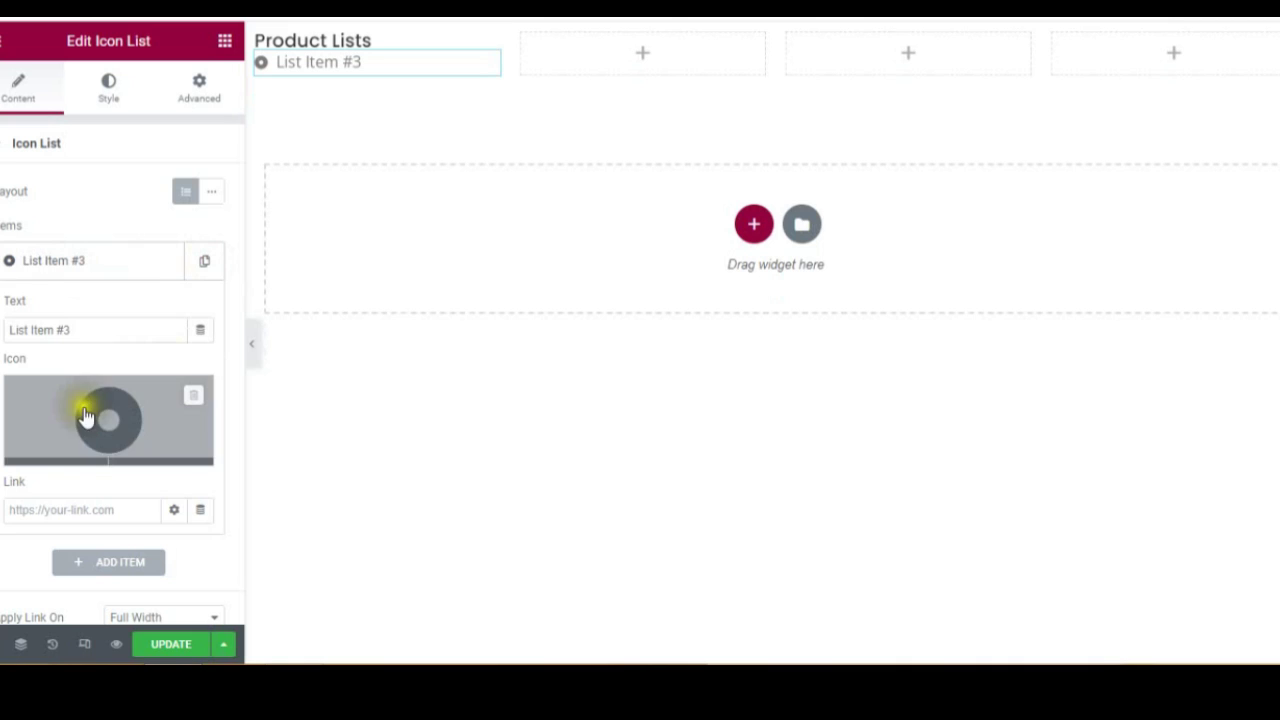
click(193, 400)
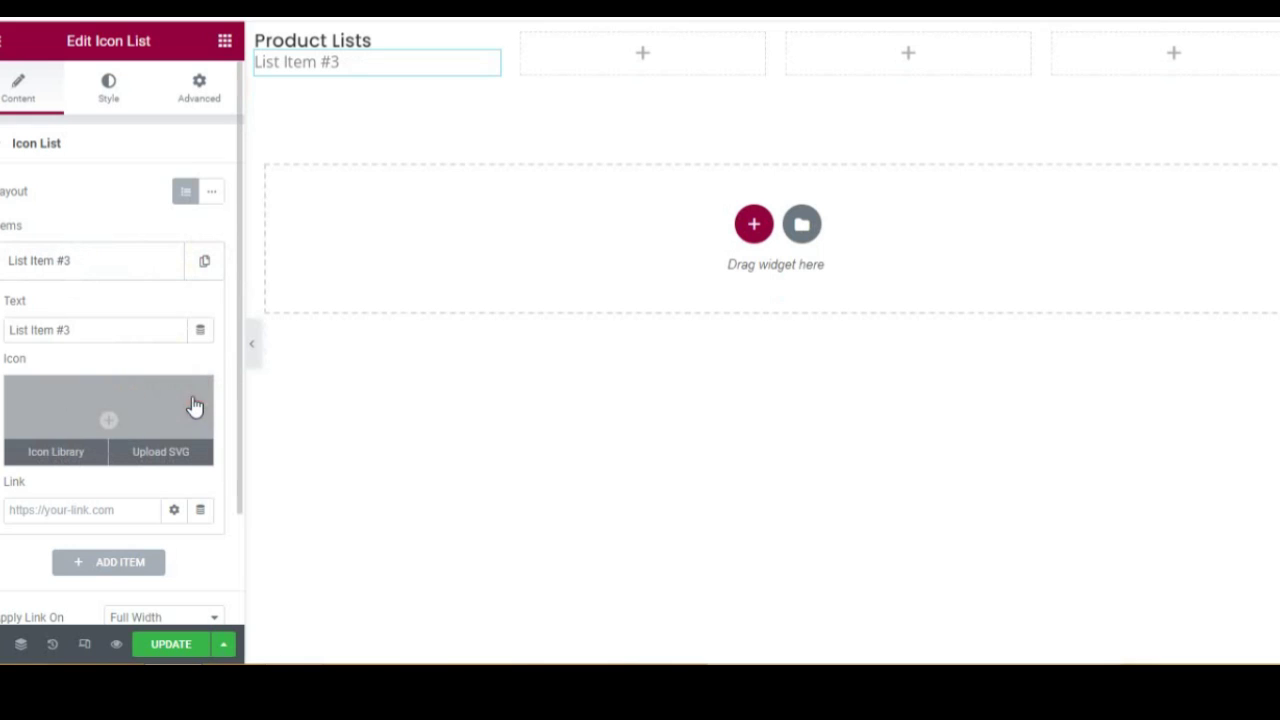
Change the remaining list item's text to "Catalogue" and collapse its settings
triple_click(86, 329)
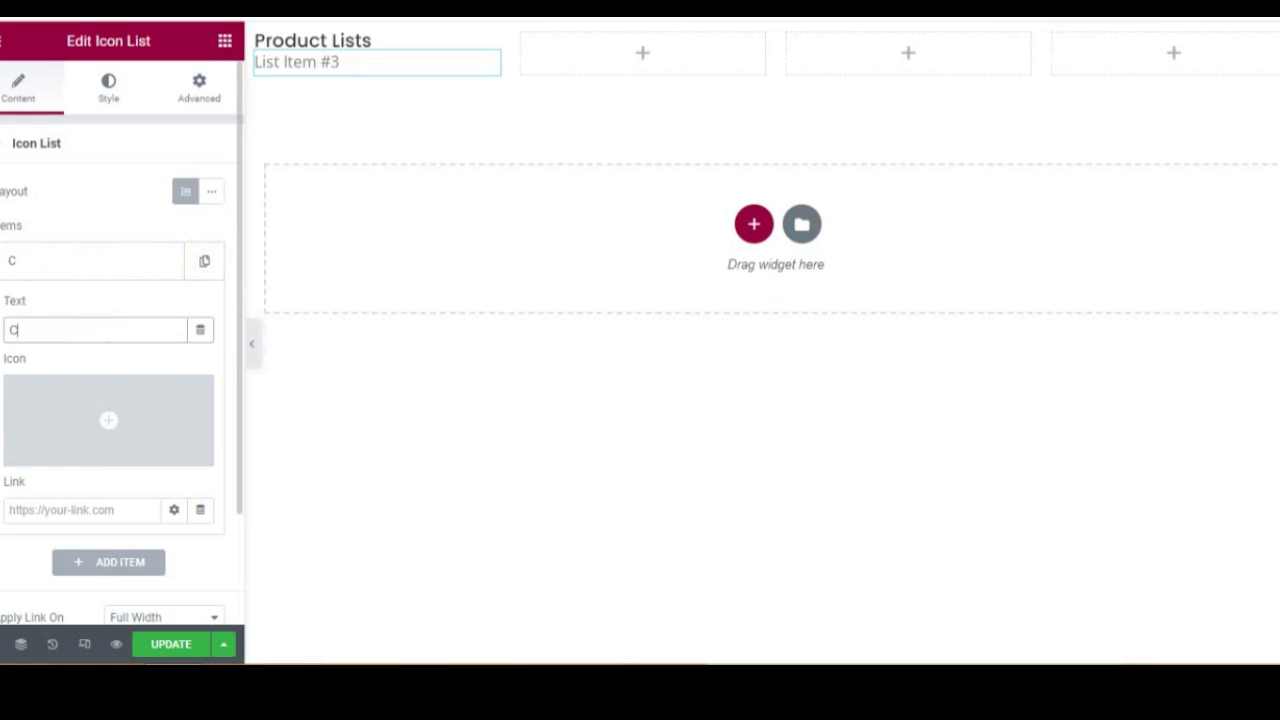
text(Catalog)
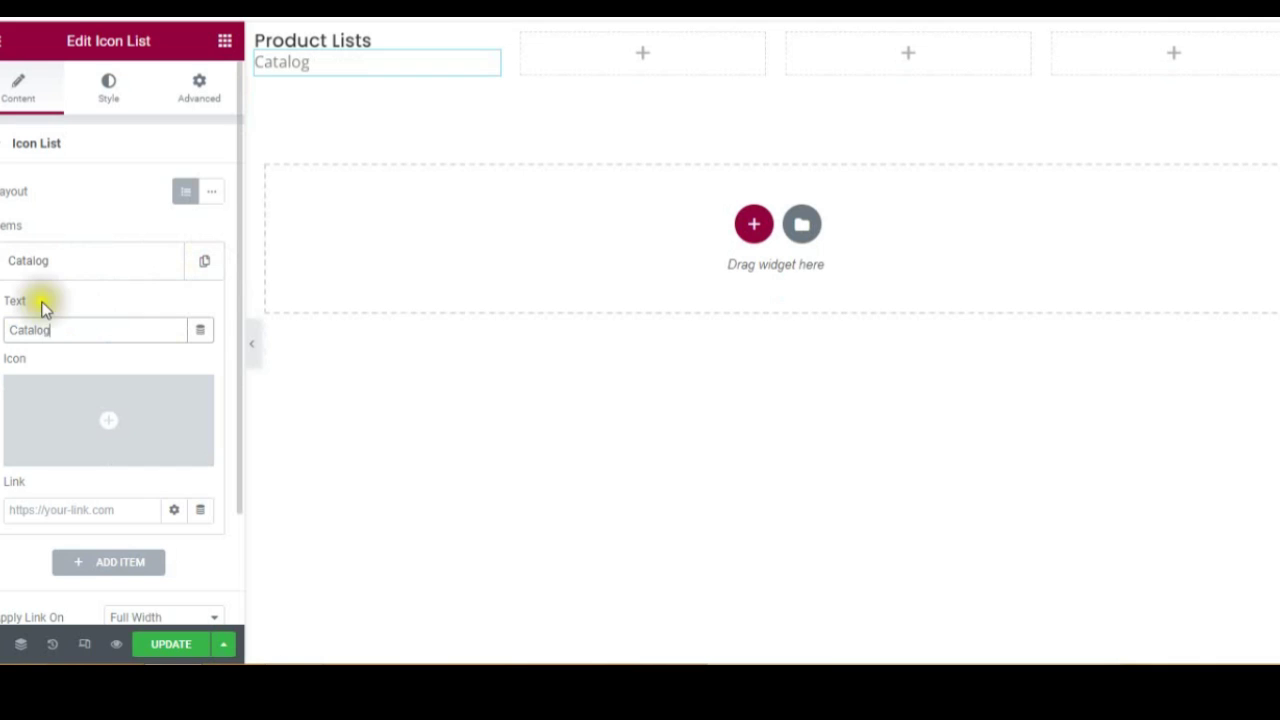
text(u)
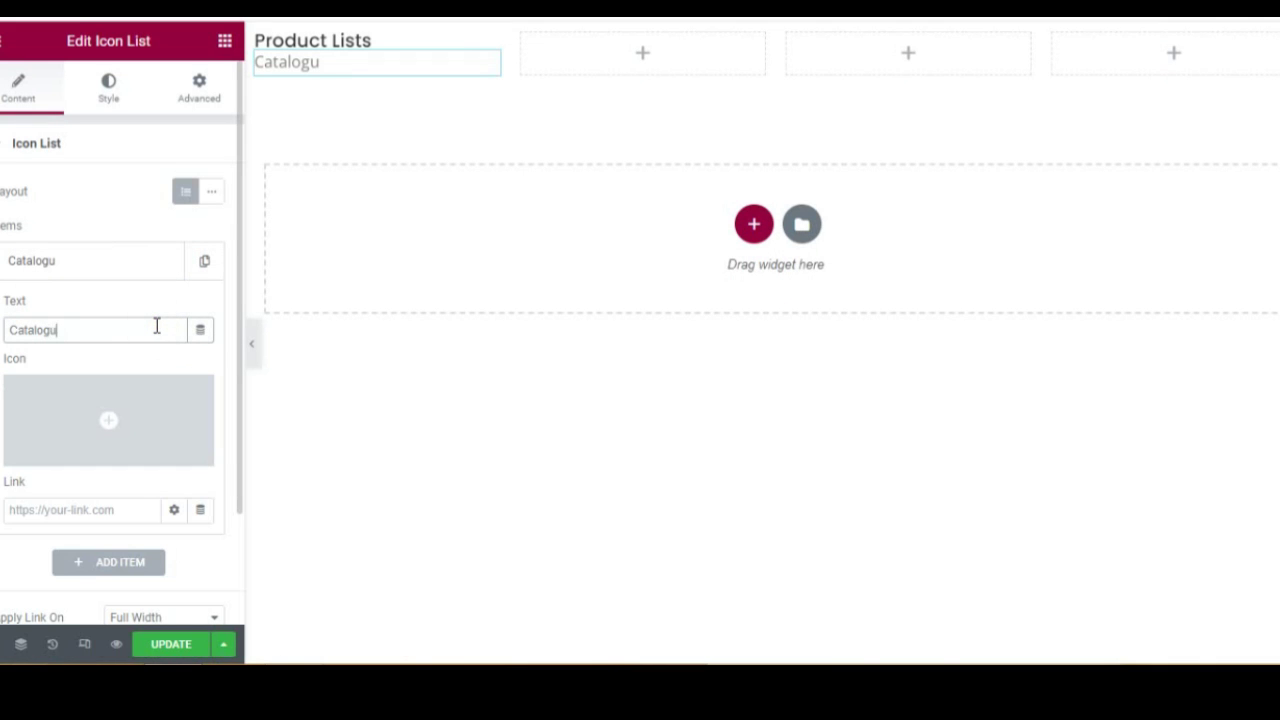
text(e)
click(126, 258)
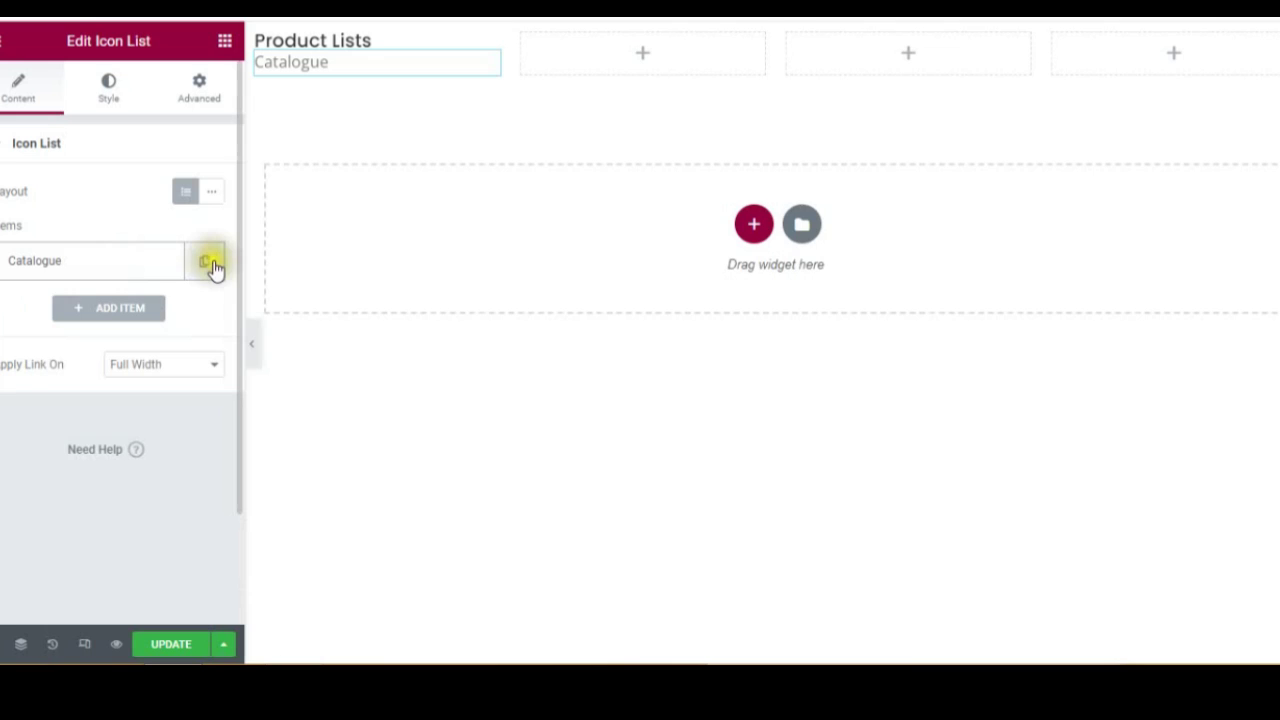
Duplicate the Catalogue list item and retitle the copies to add Best Sellers, New incomes and Sales Item
click(211, 264)
click(94, 311)
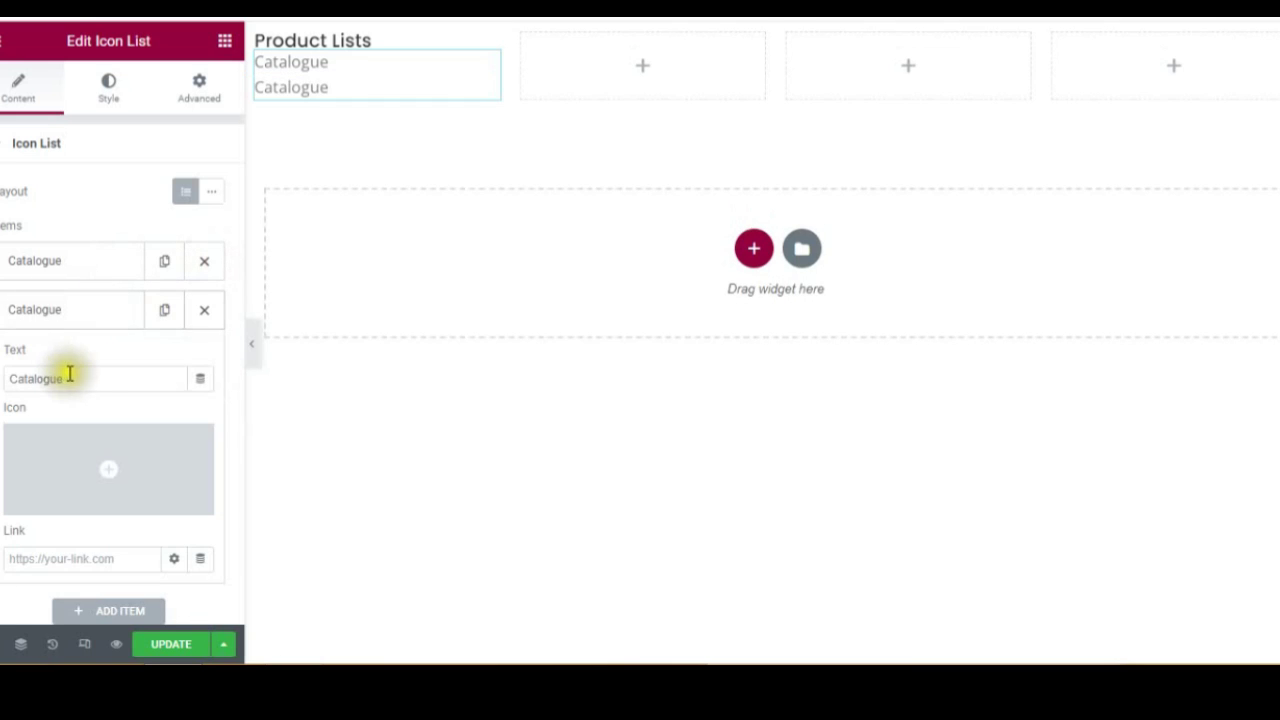
drag(69, 378, 3, 385)
text(Ve)
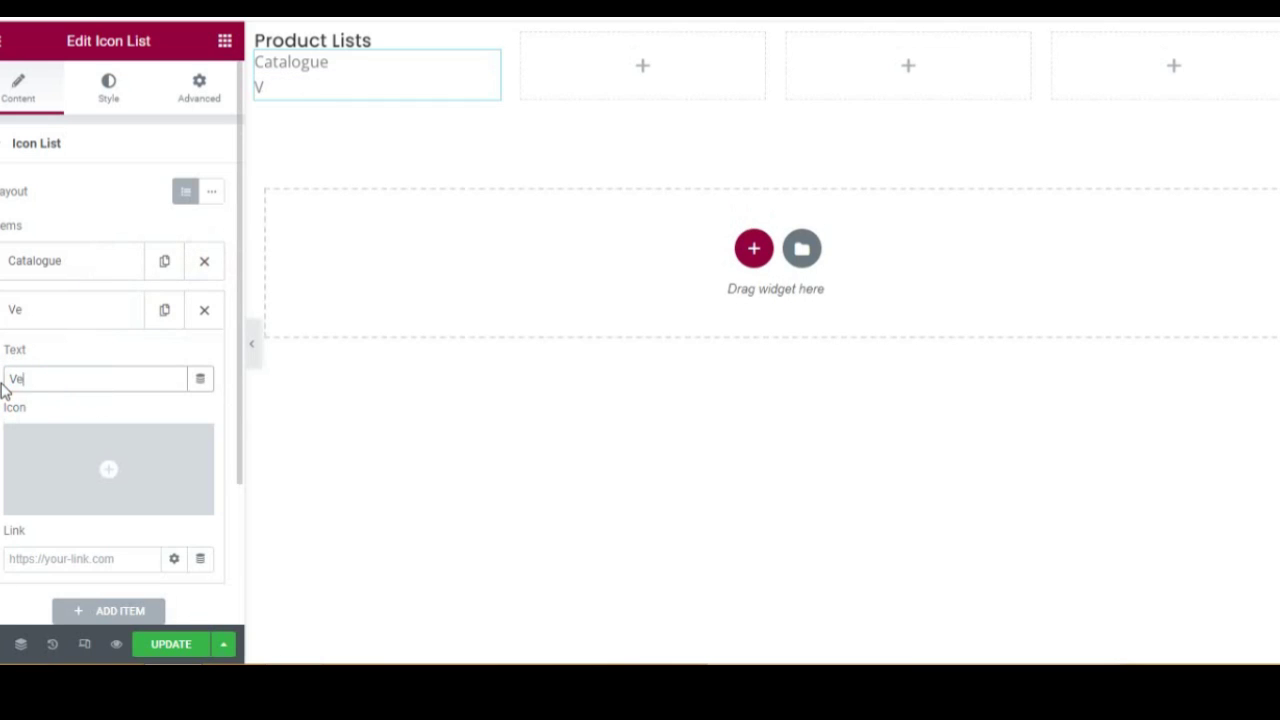
key(BackSpace)
text(B)
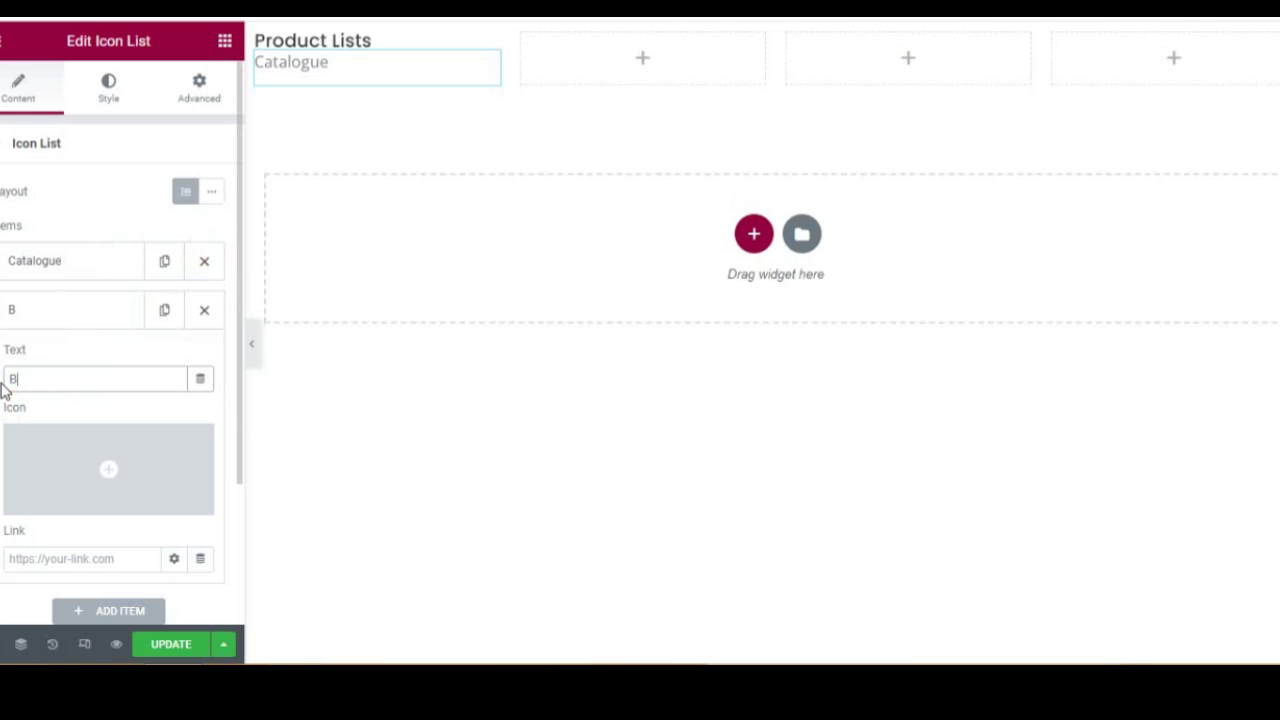
text(est Sellers)
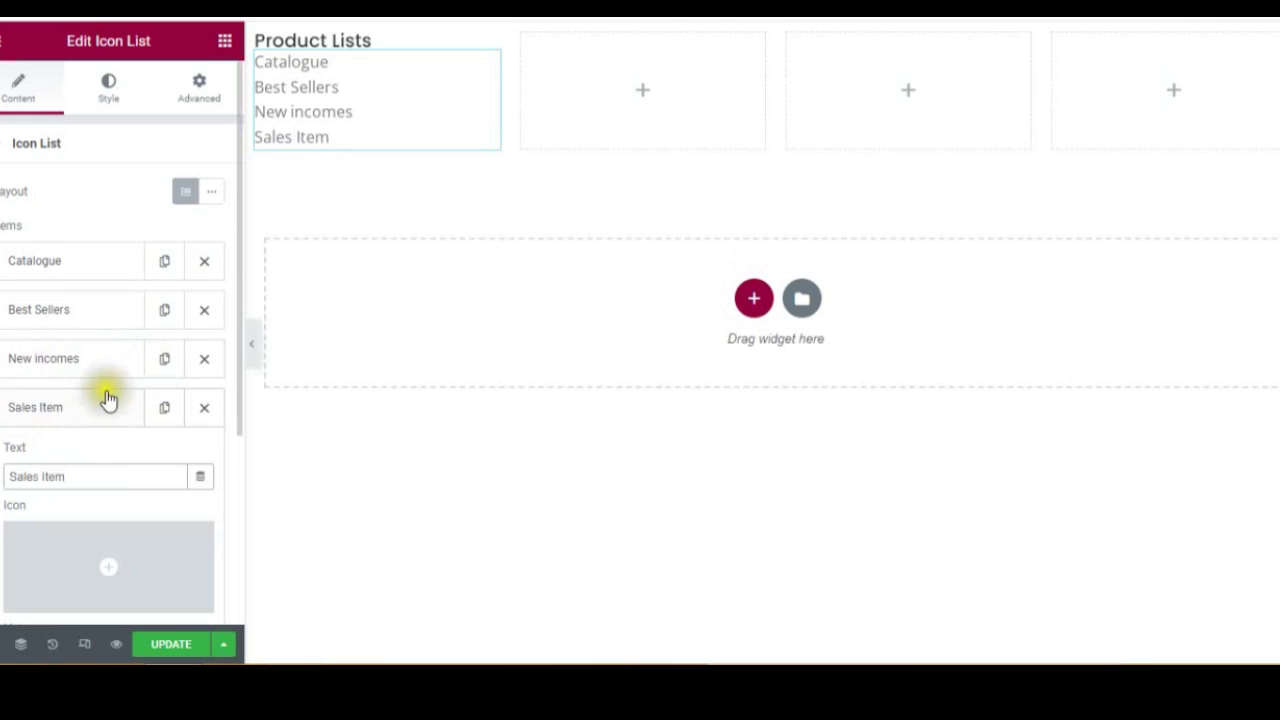
click(78, 428)
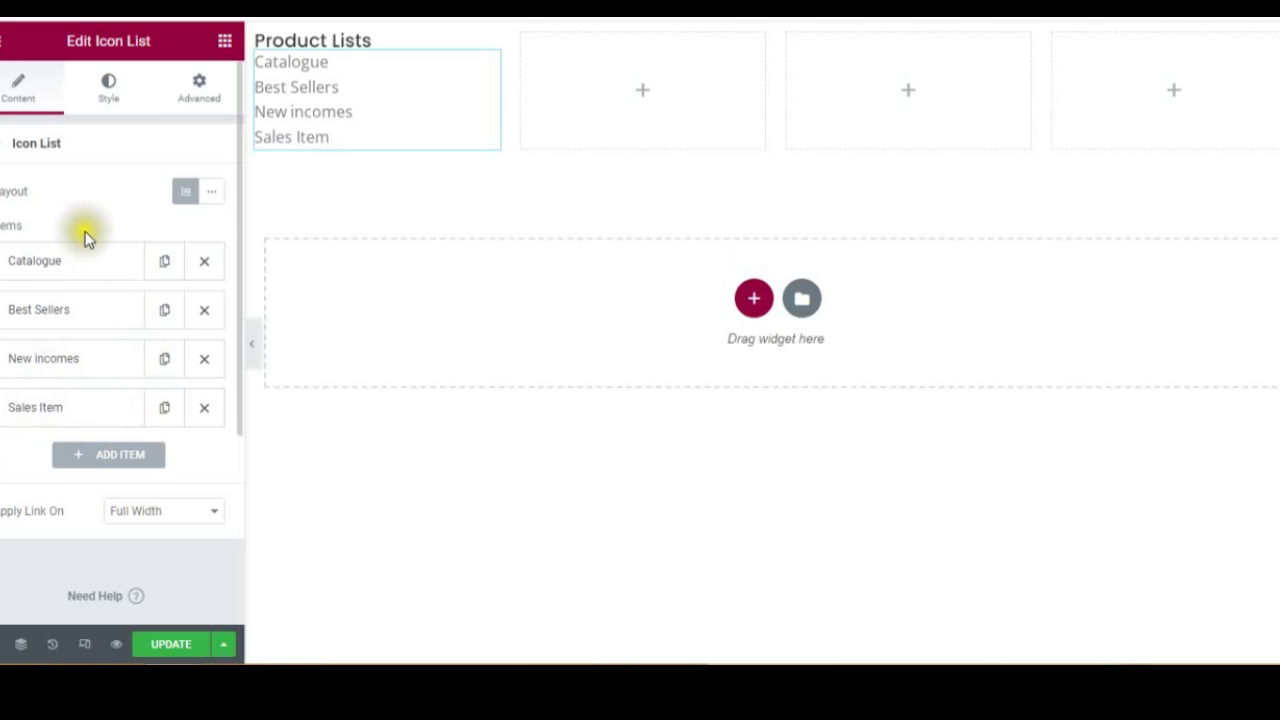
Set the icon list's space between items to 6 and its top padding alone to 20 px
click(110, 95)
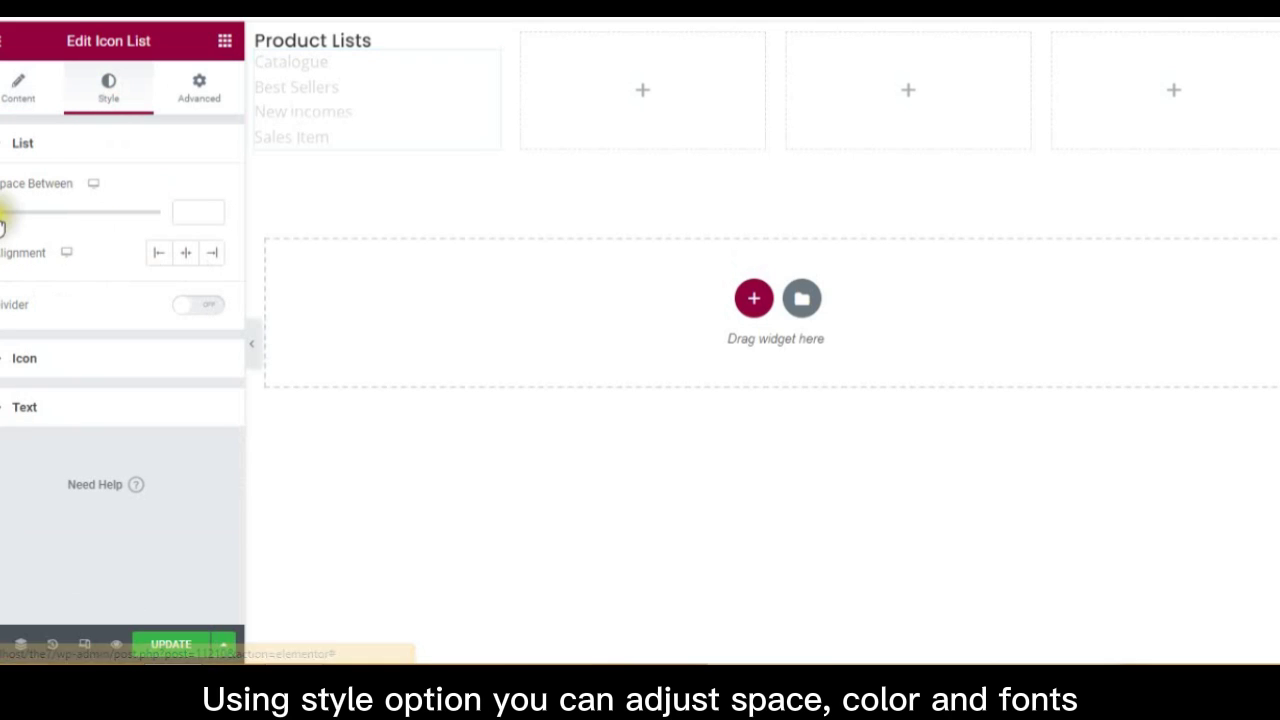
drag(2, 220, 14, 220)
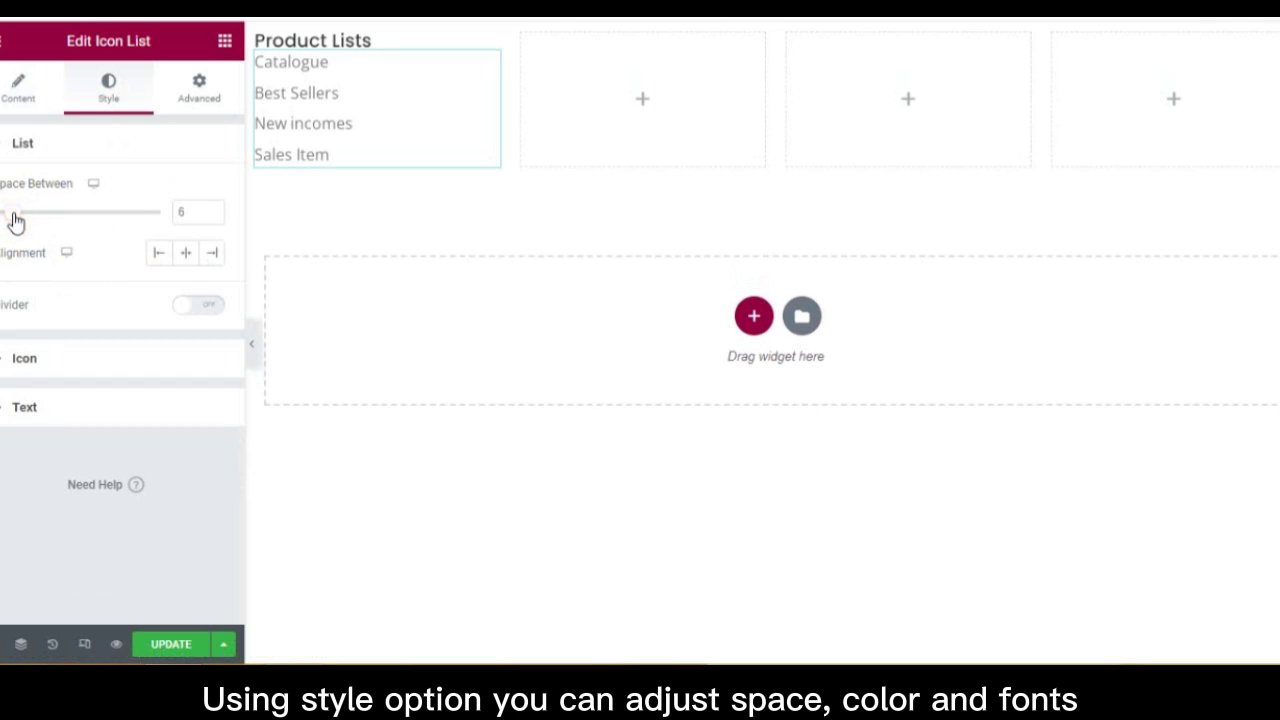
click(195, 110)
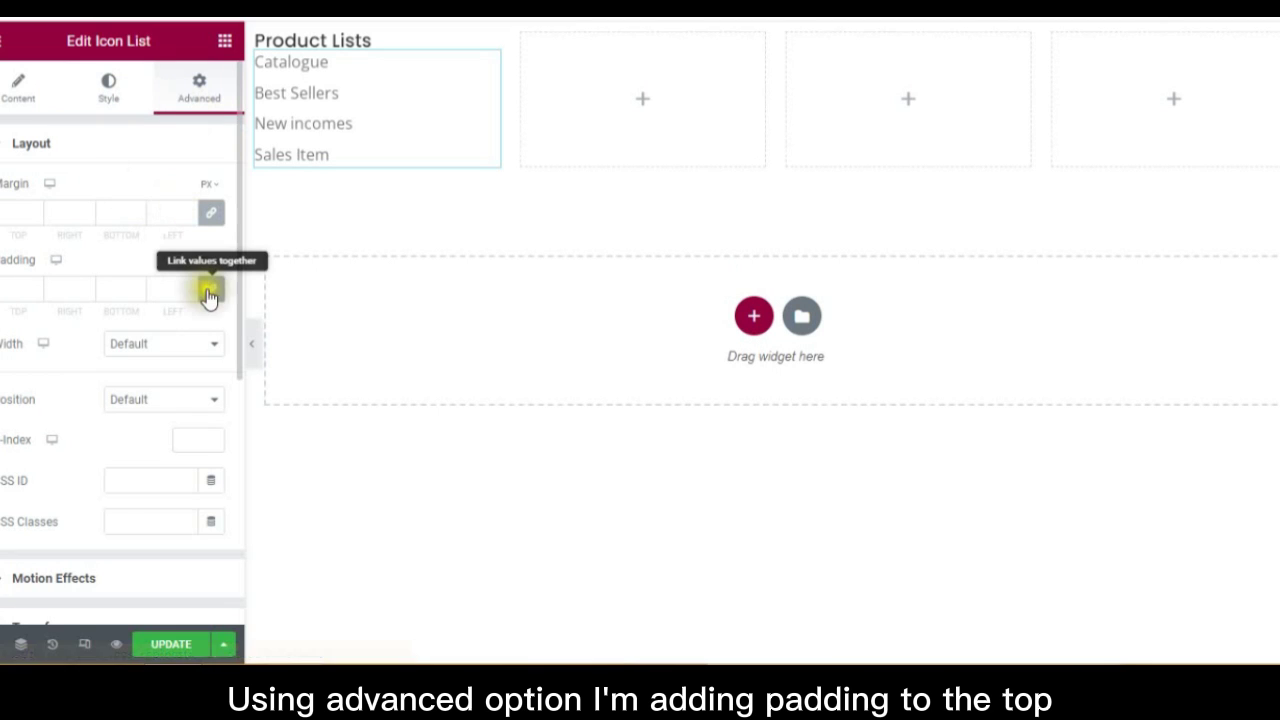
click(212, 296)
click(22, 290)
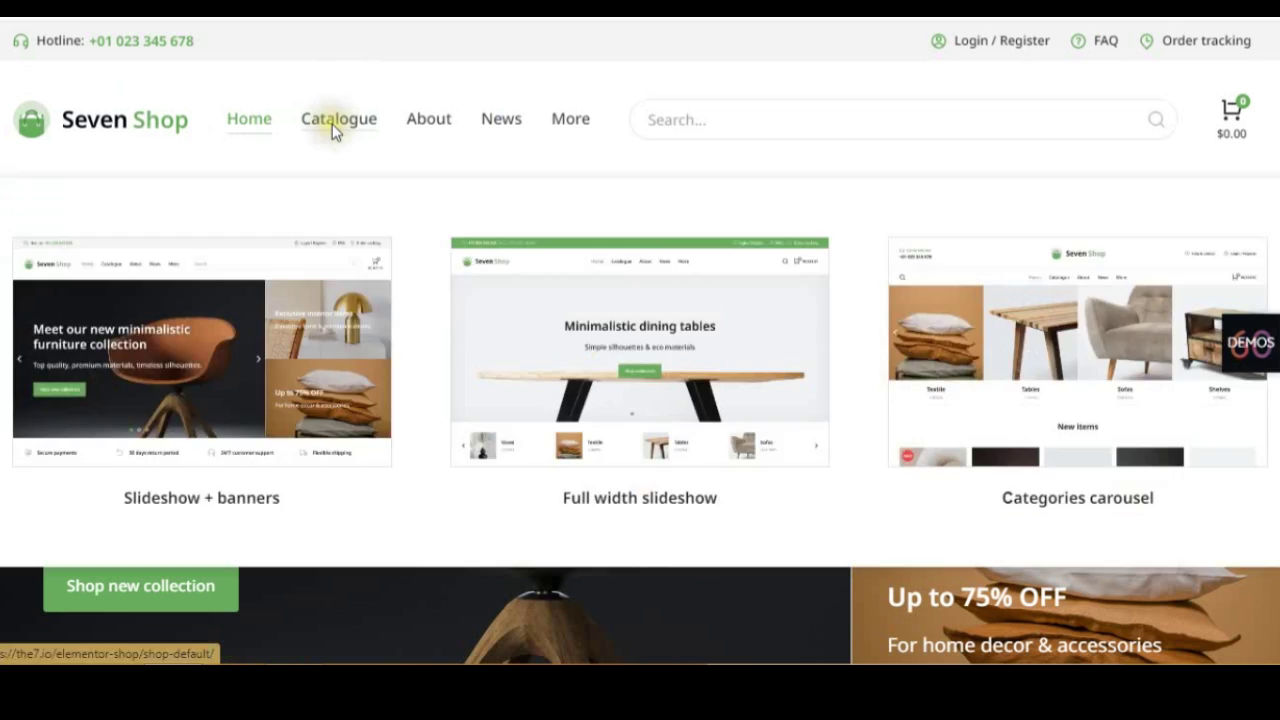
Compare with the Catalogue menu in the Seven Shop example and set the icon list's space between items to 15
click(332, 124)
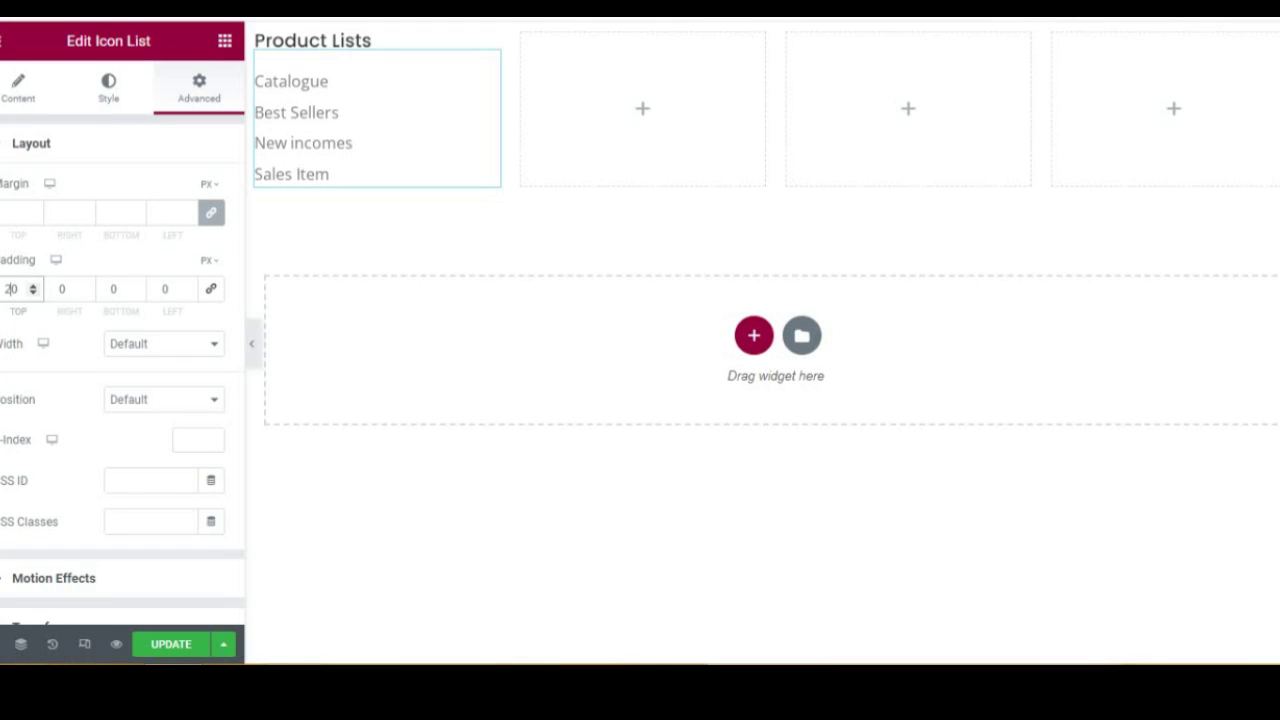
click(104, 88)
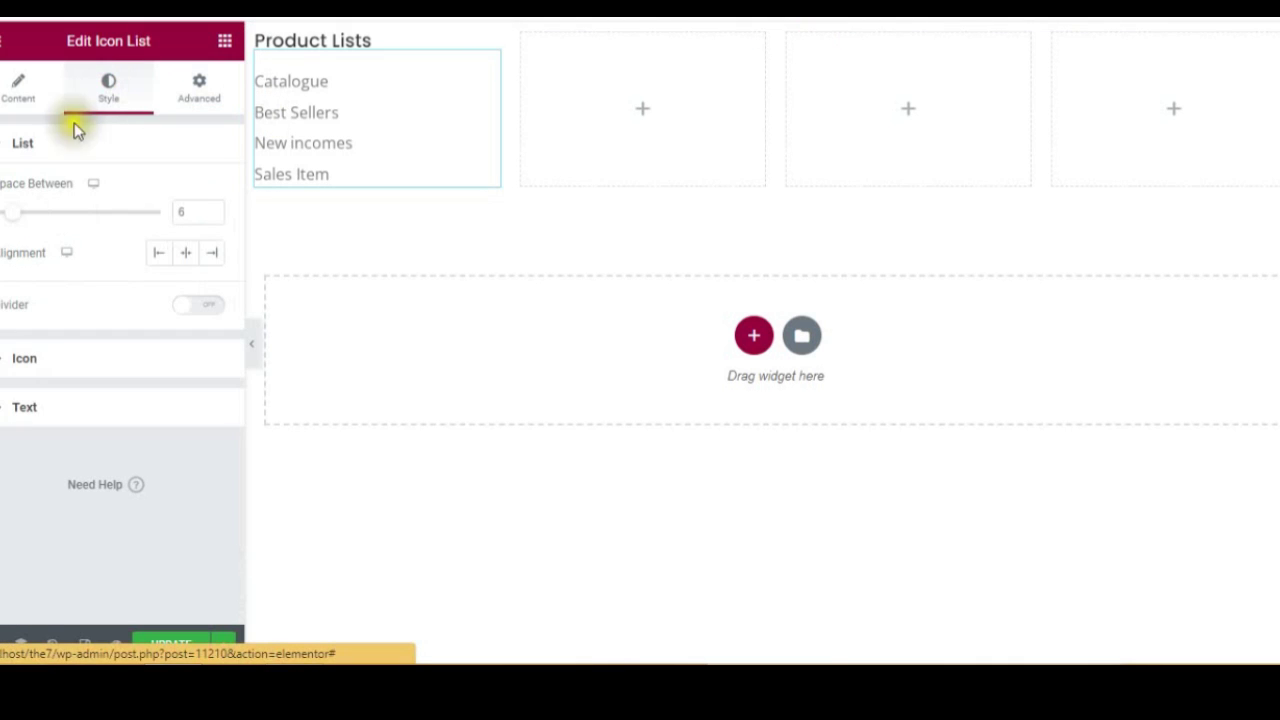
drag(17, 215, 48, 220)
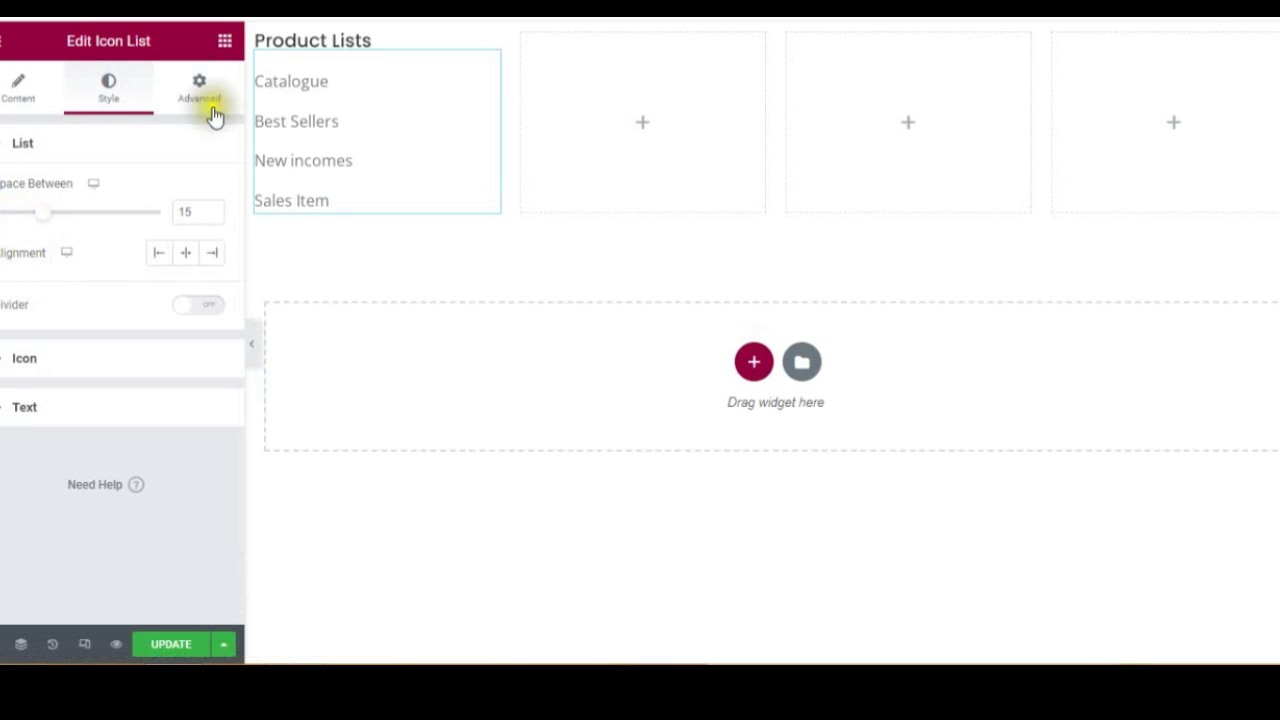
Set the padding of the whole four-column section to 50 px on all sides
click(795, 40)
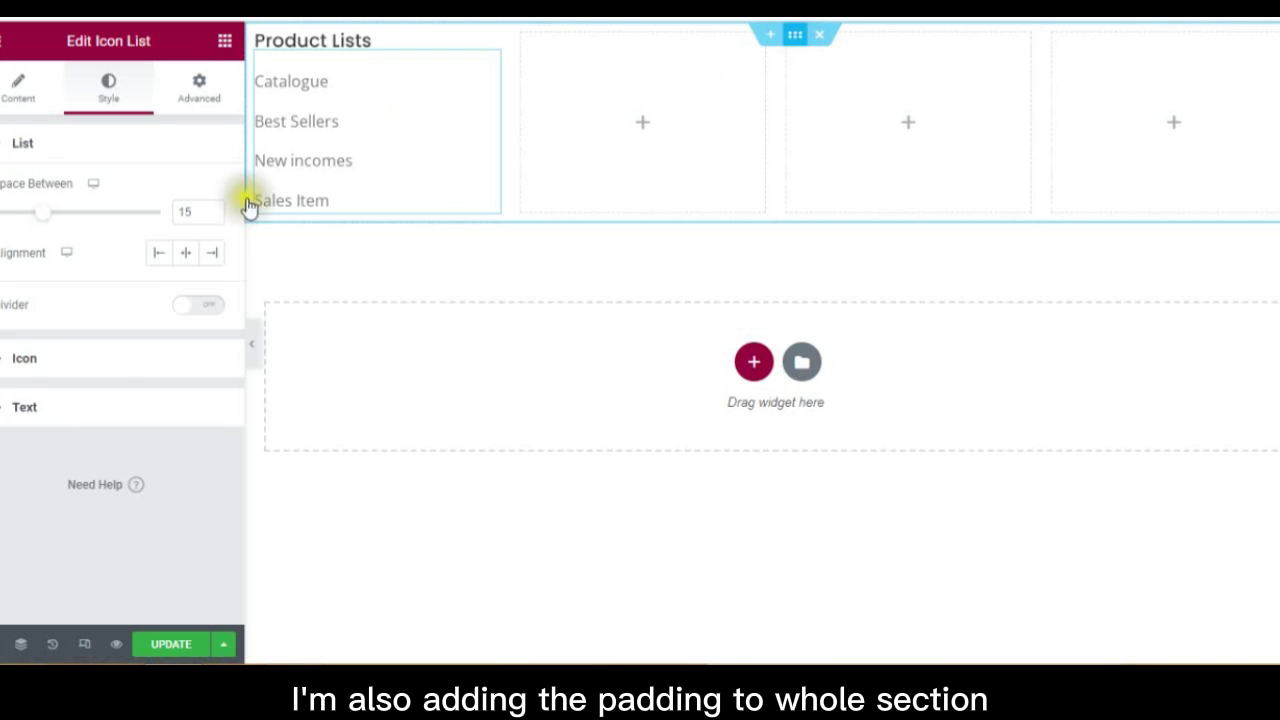
click(206, 93)
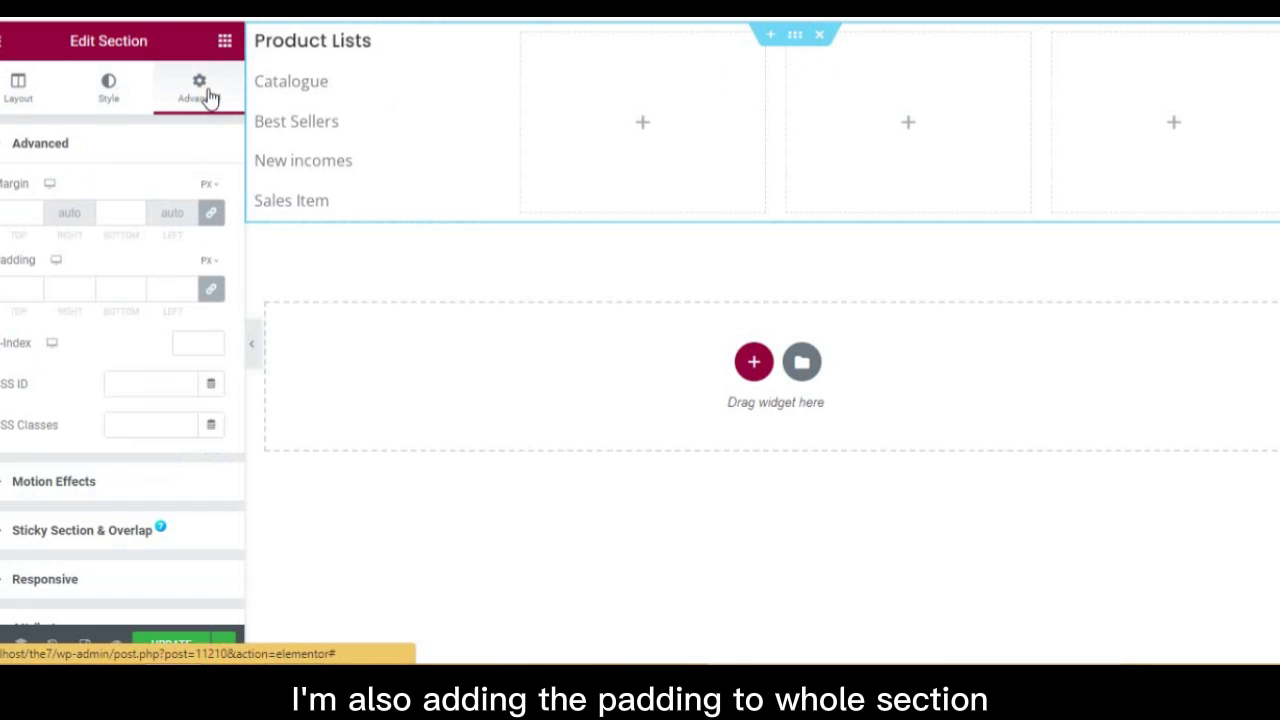
click(121, 287)
text(5)
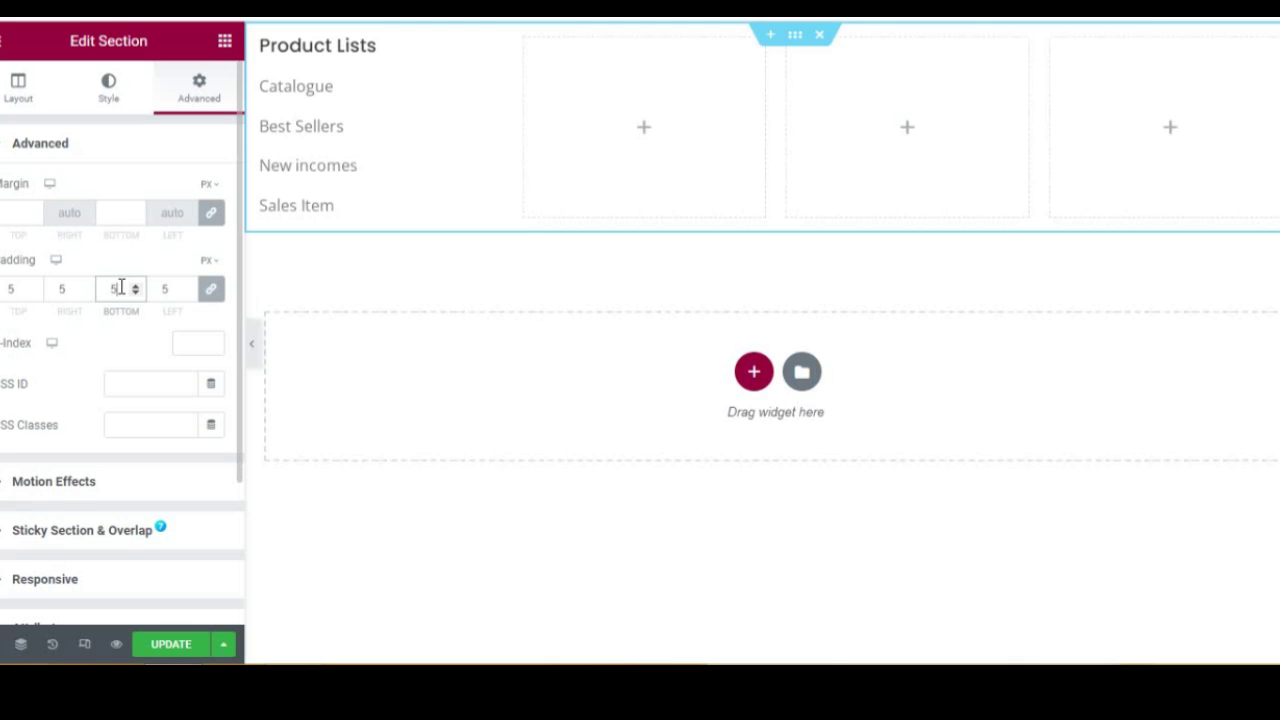
text(0)
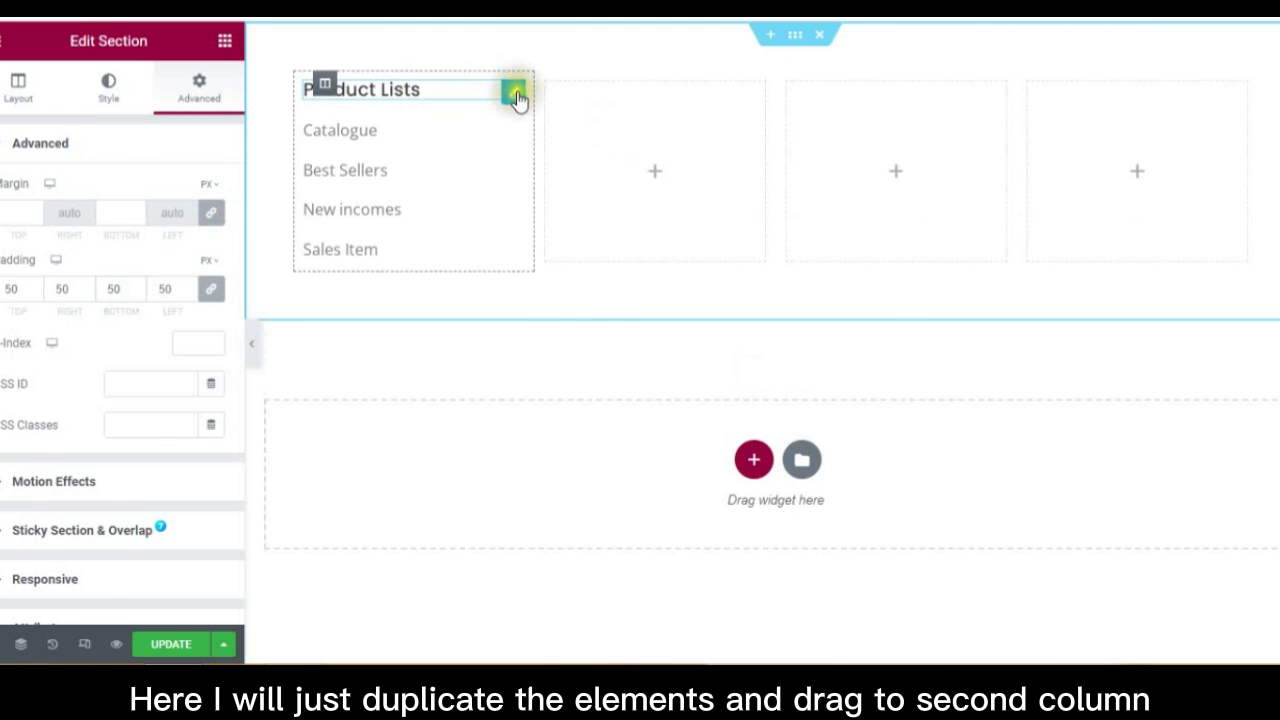
Duplicate the Product Lists heading and its icon list into the second column, titling the copied heading "Product Lists 2"
right_click(517, 97)
click(545, 136)
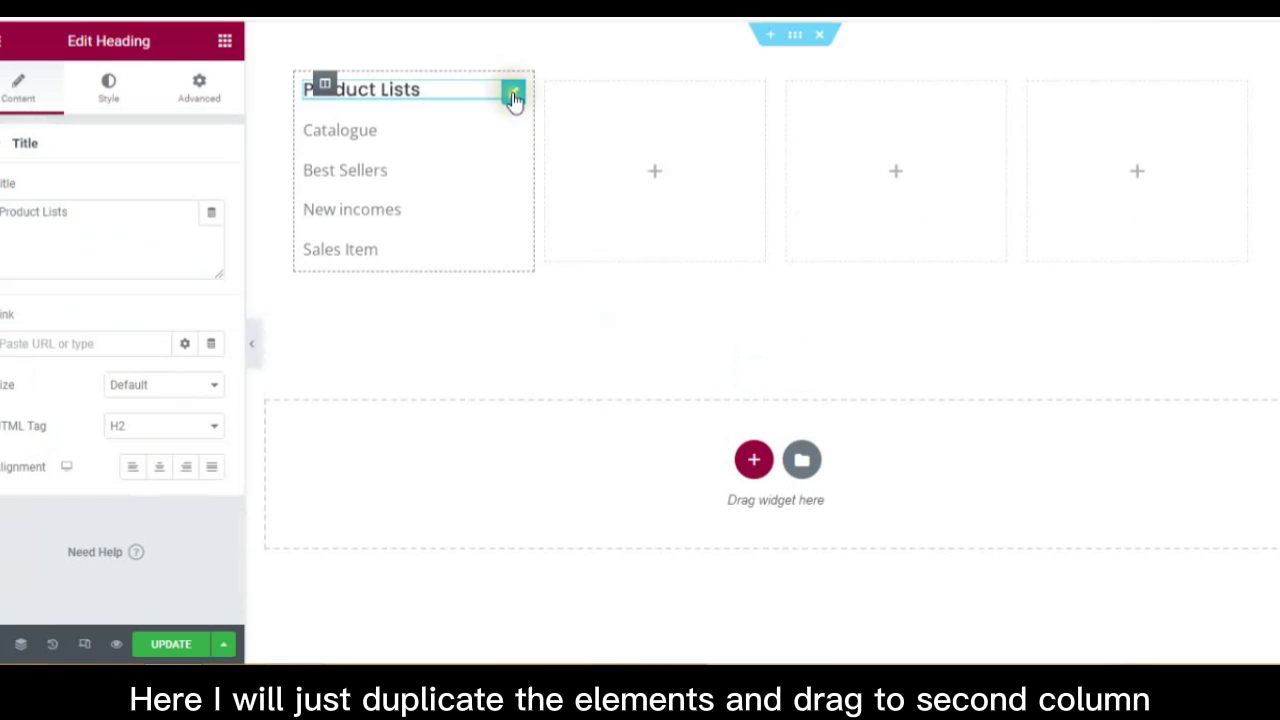
drag(514, 97, 577, 103)
mouse_move(516, 122)
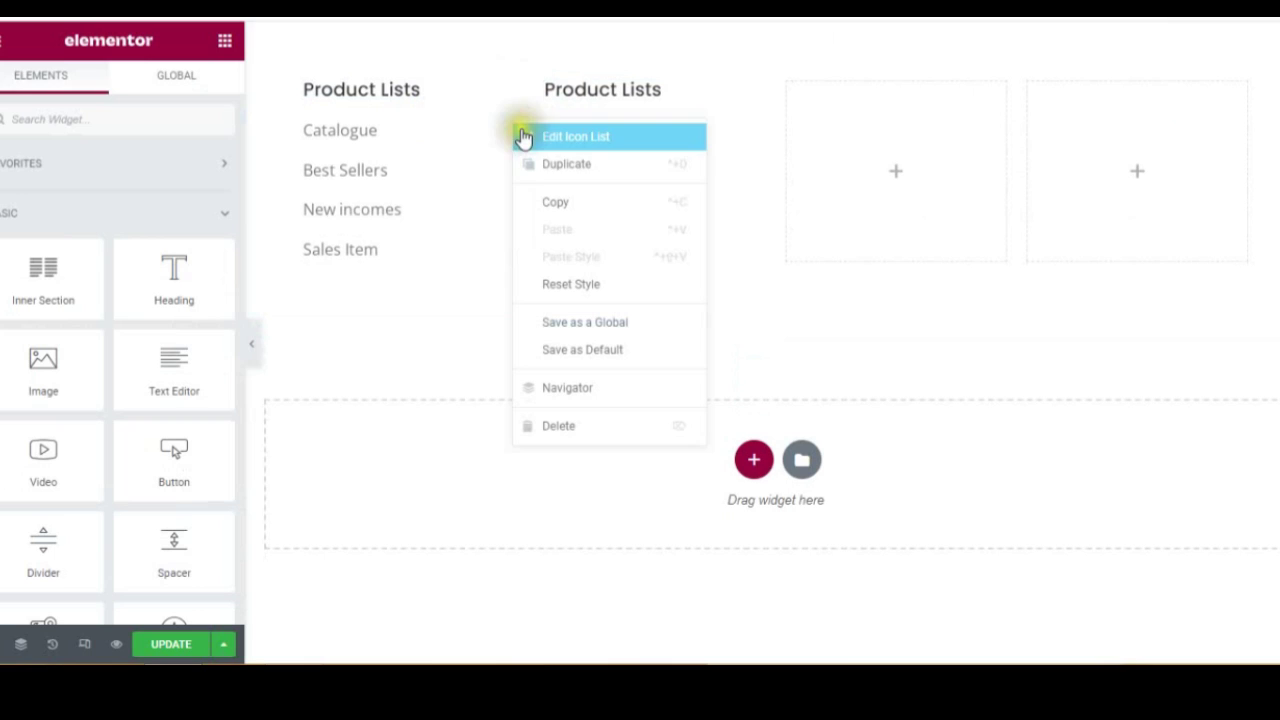
click(524, 164)
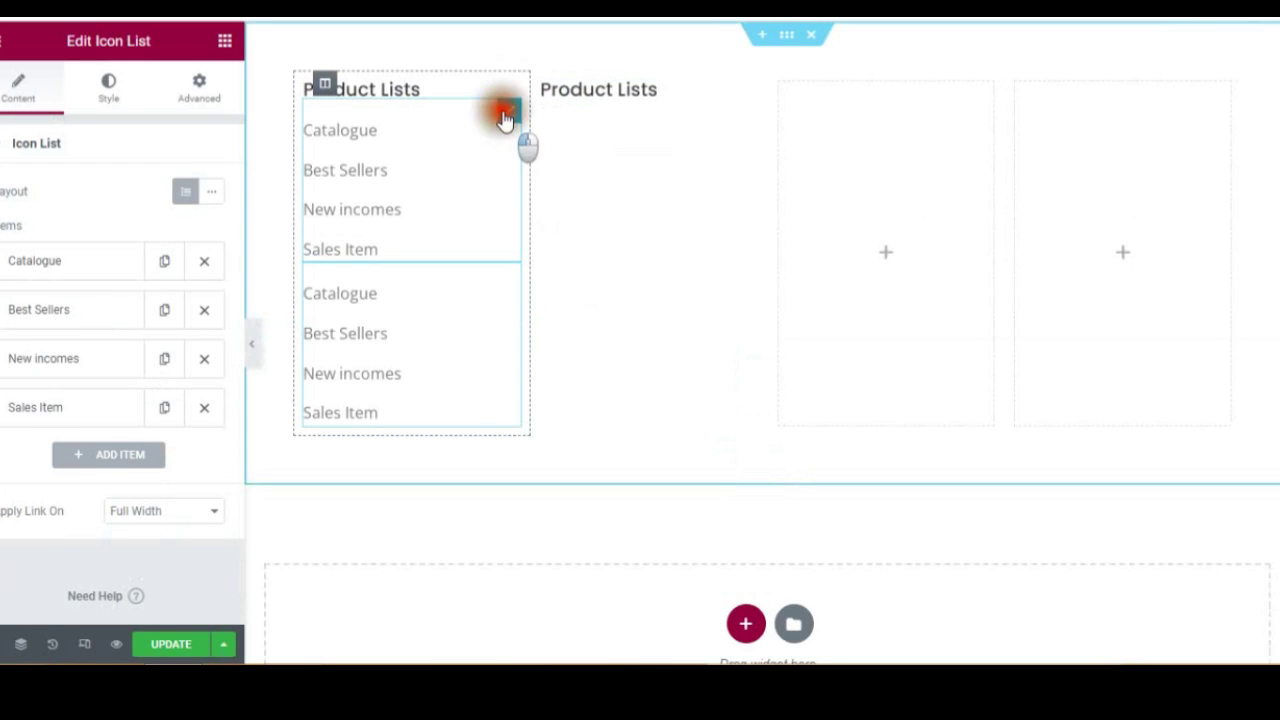
drag(504, 118, 569, 100)
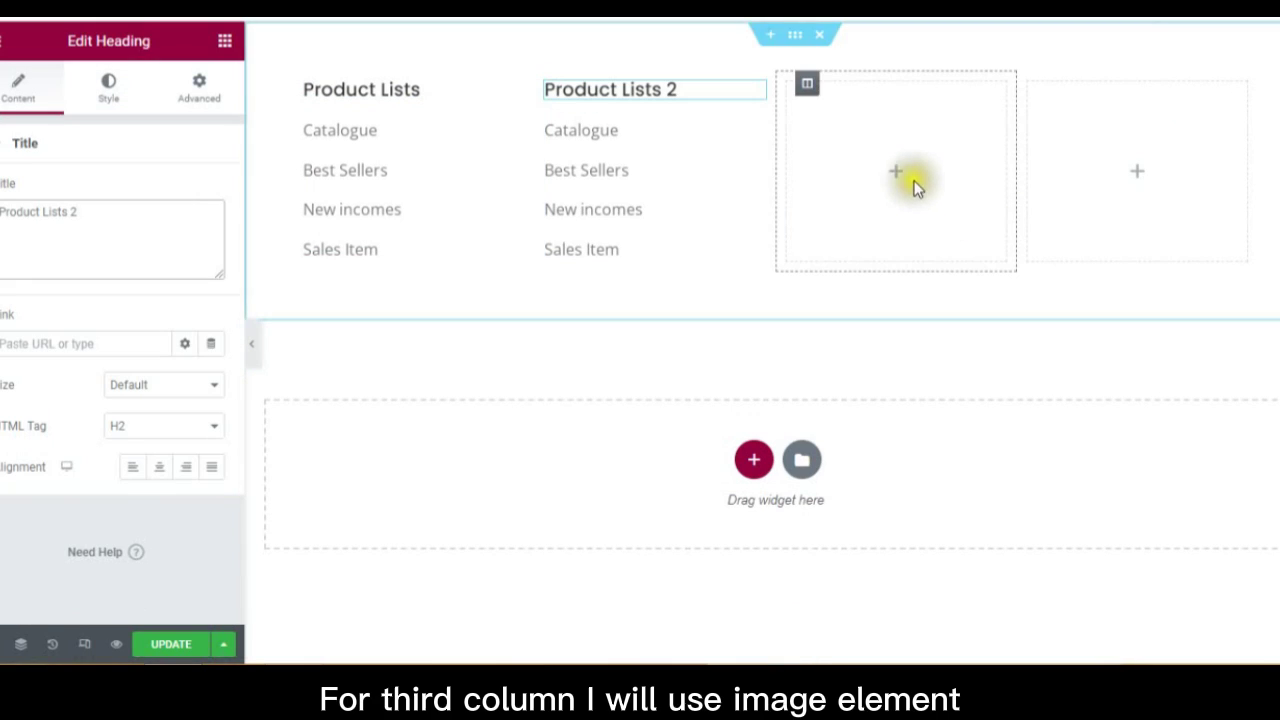
Add an Image widget to the third column and insert the cryptocurrency coins picture ba-004-1.jpg from the media library
click(897, 176)
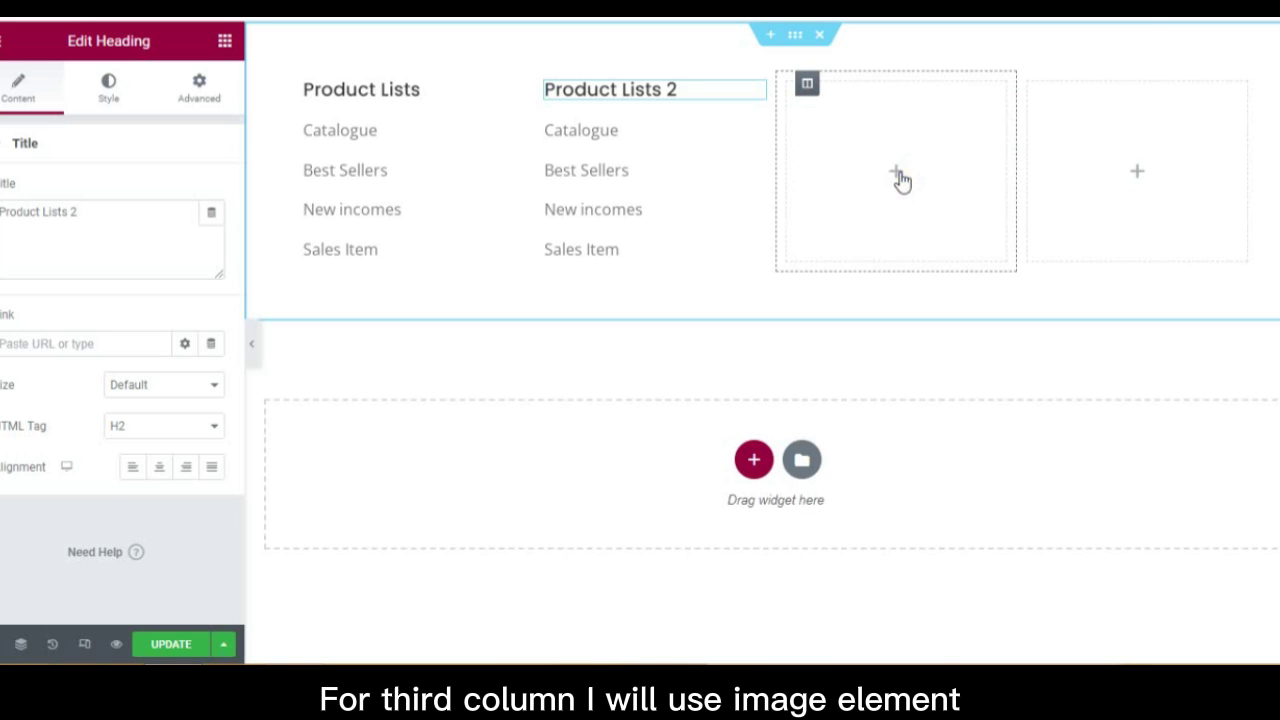
drag(50, 394, 886, 214)
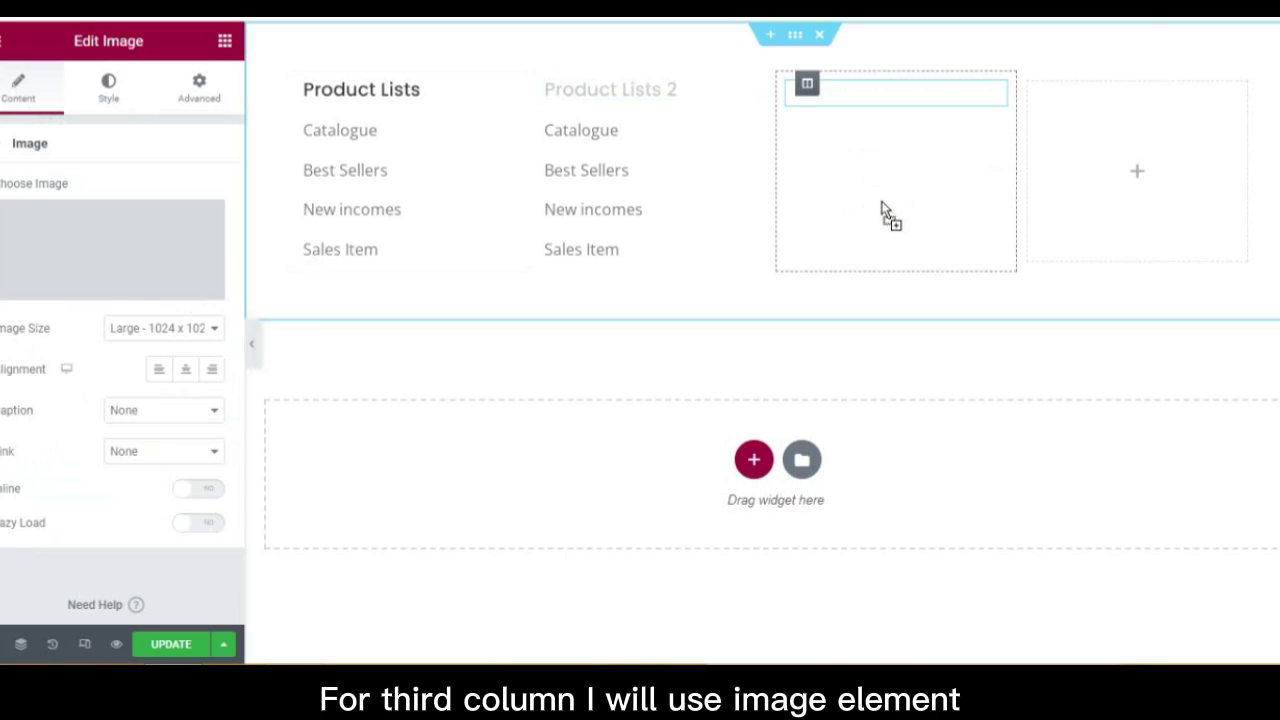
click(102, 256)
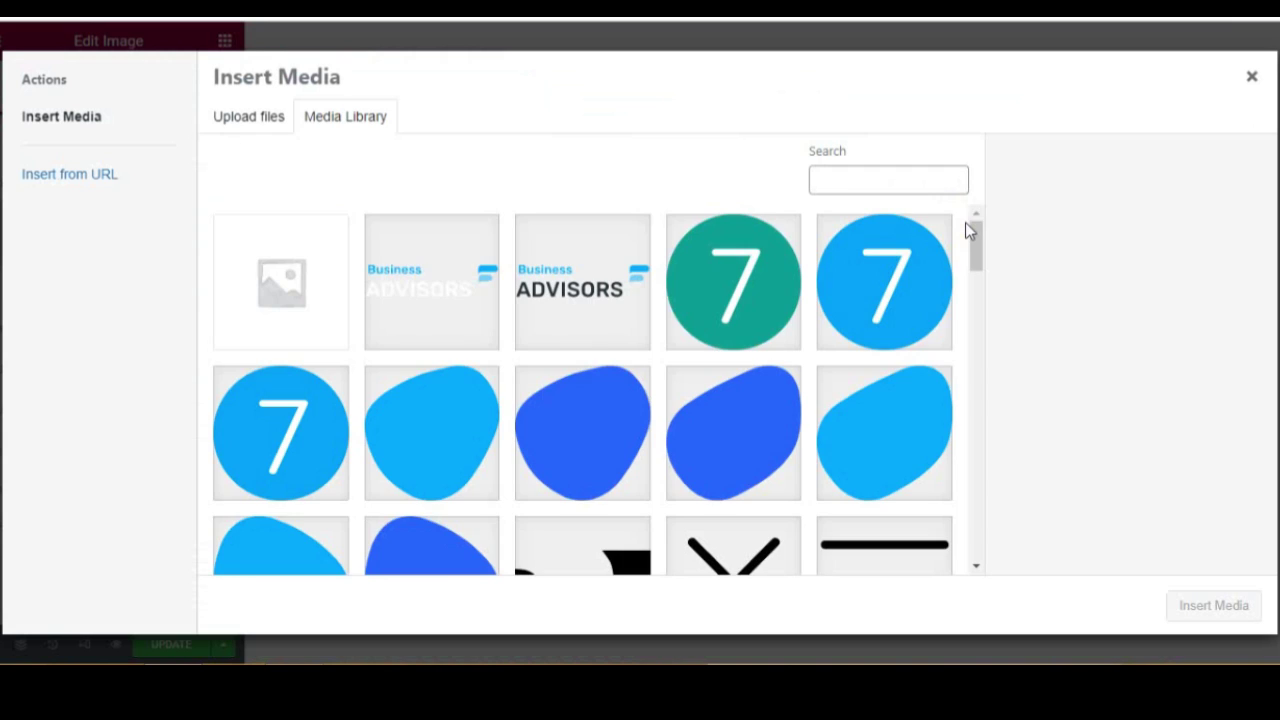
drag(974, 224, 979, 347)
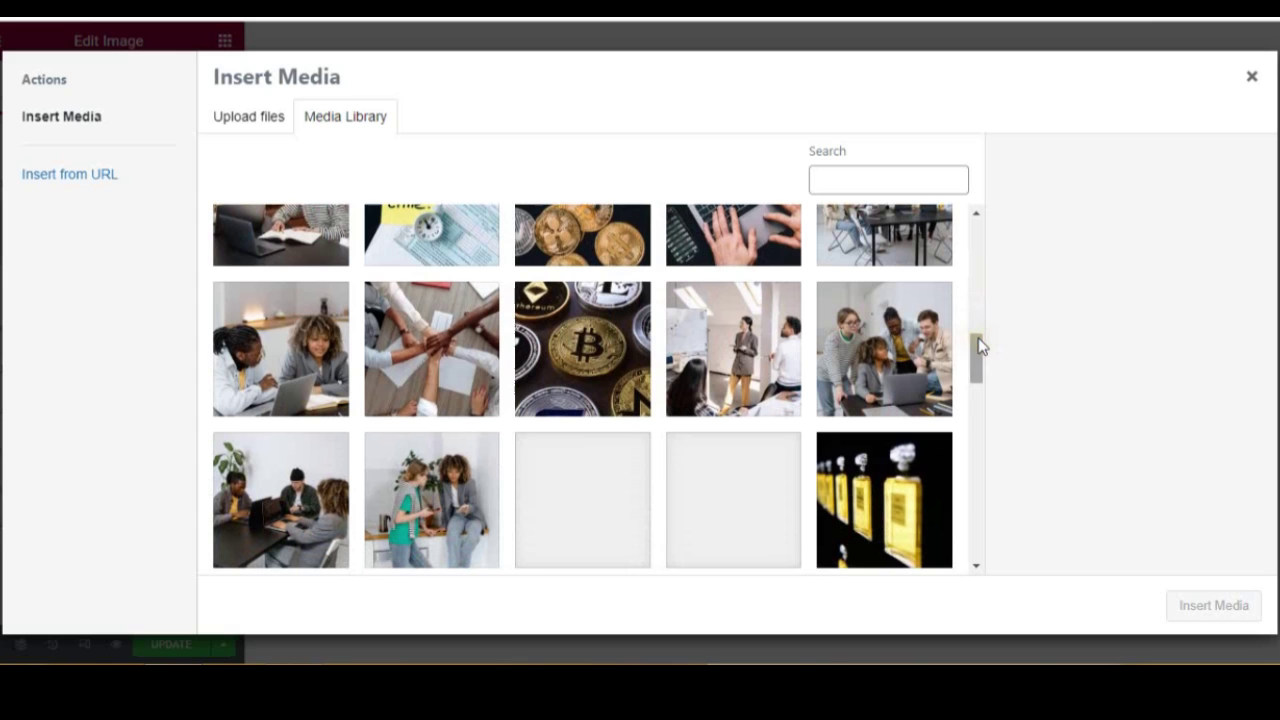
click(550, 368)
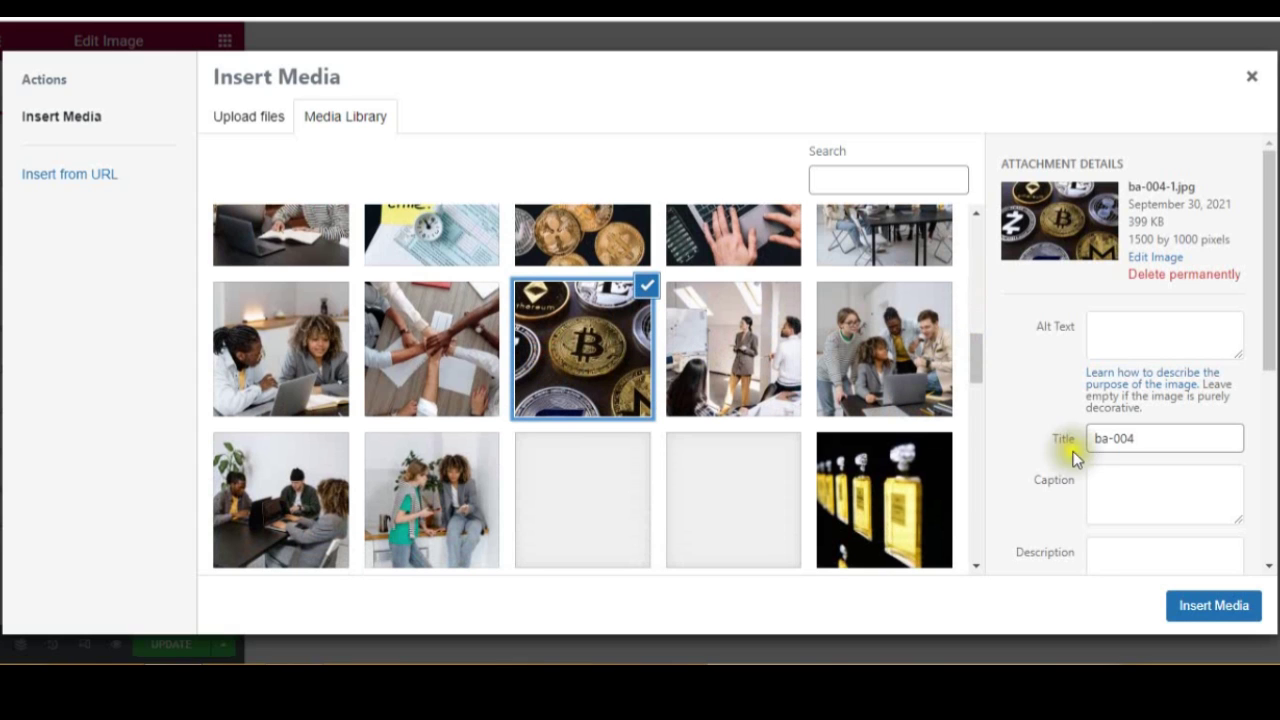
click(1197, 620)
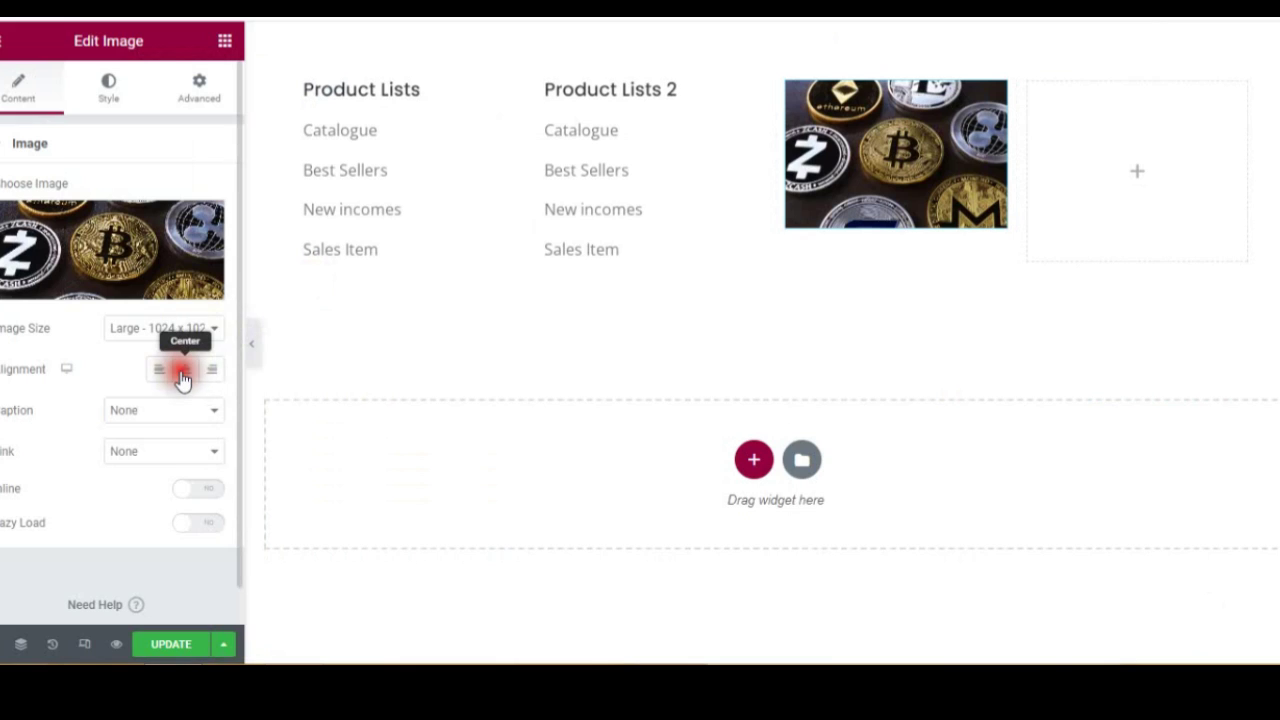
Set the coins image's width to 200 % and its height to 200 px
click(107, 95)
click(199, 98)
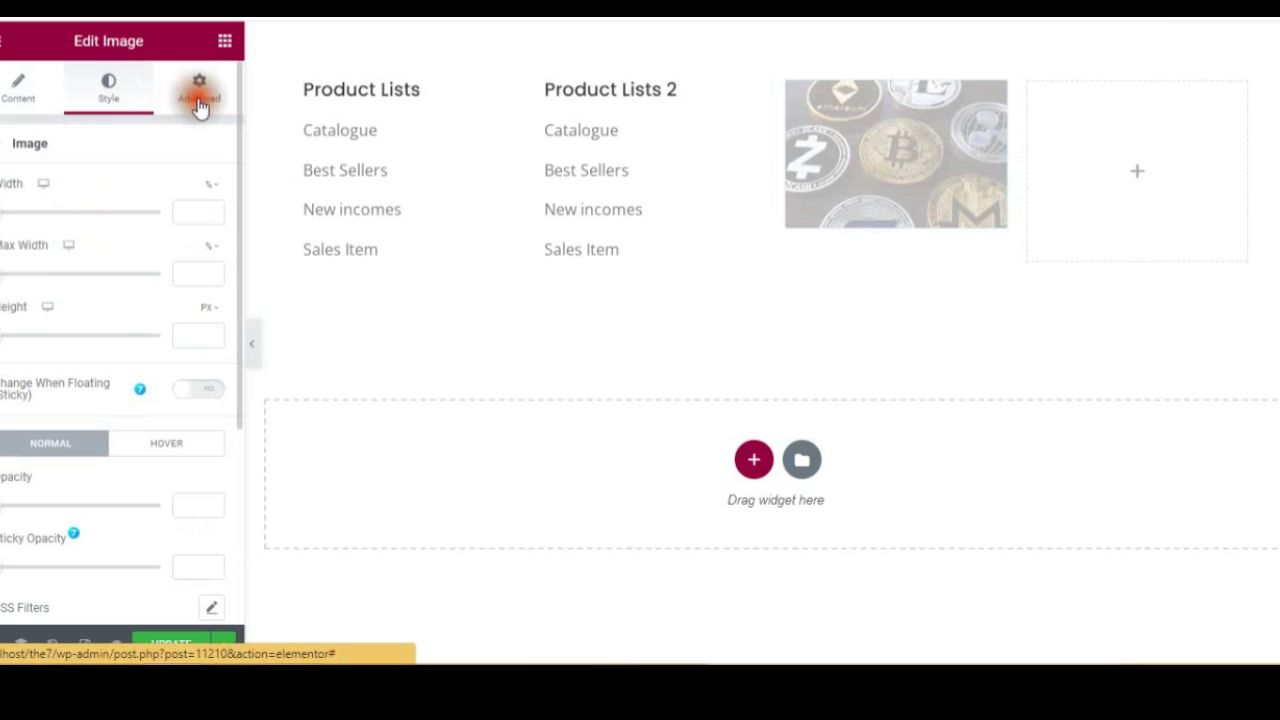
click(110, 100)
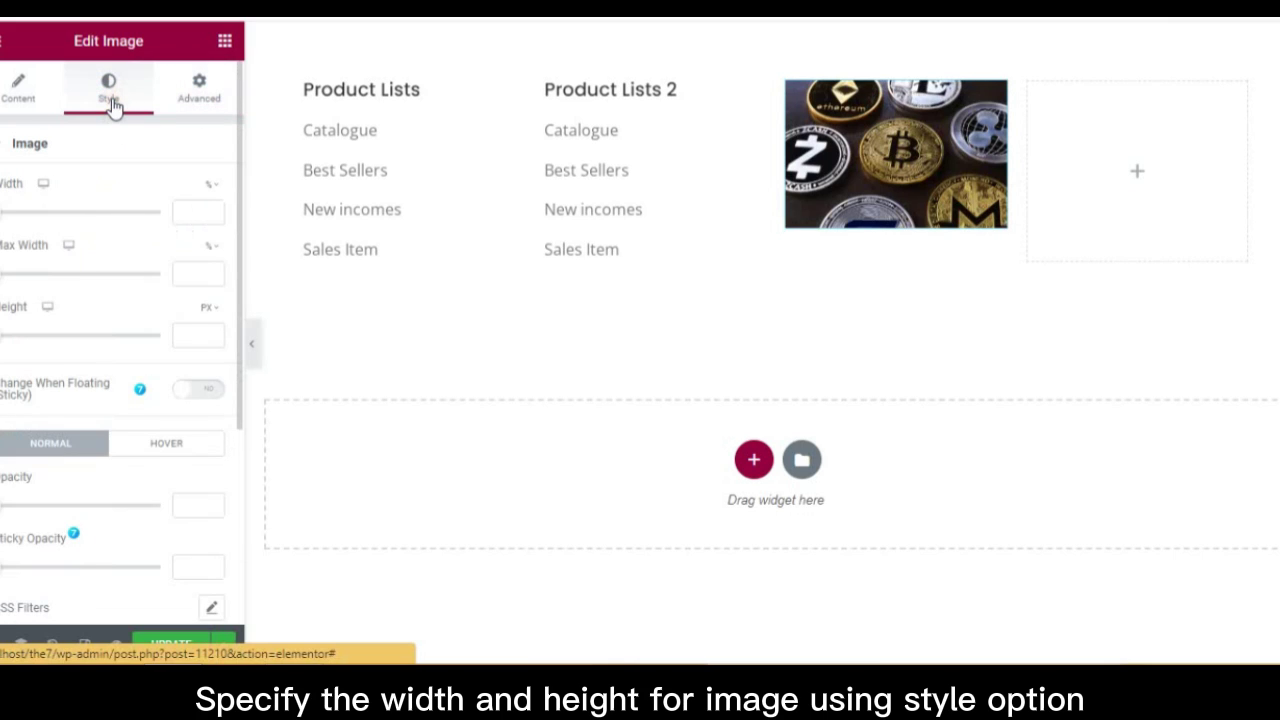
click(195, 213)
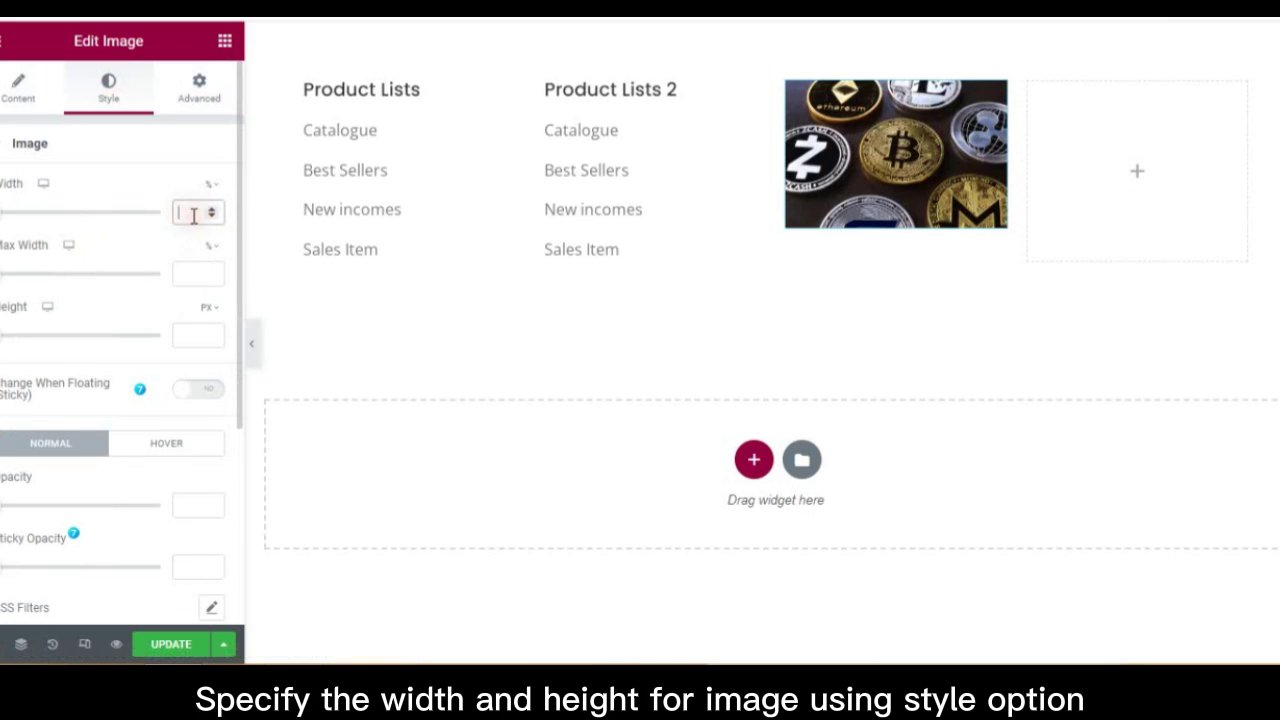
text(200)
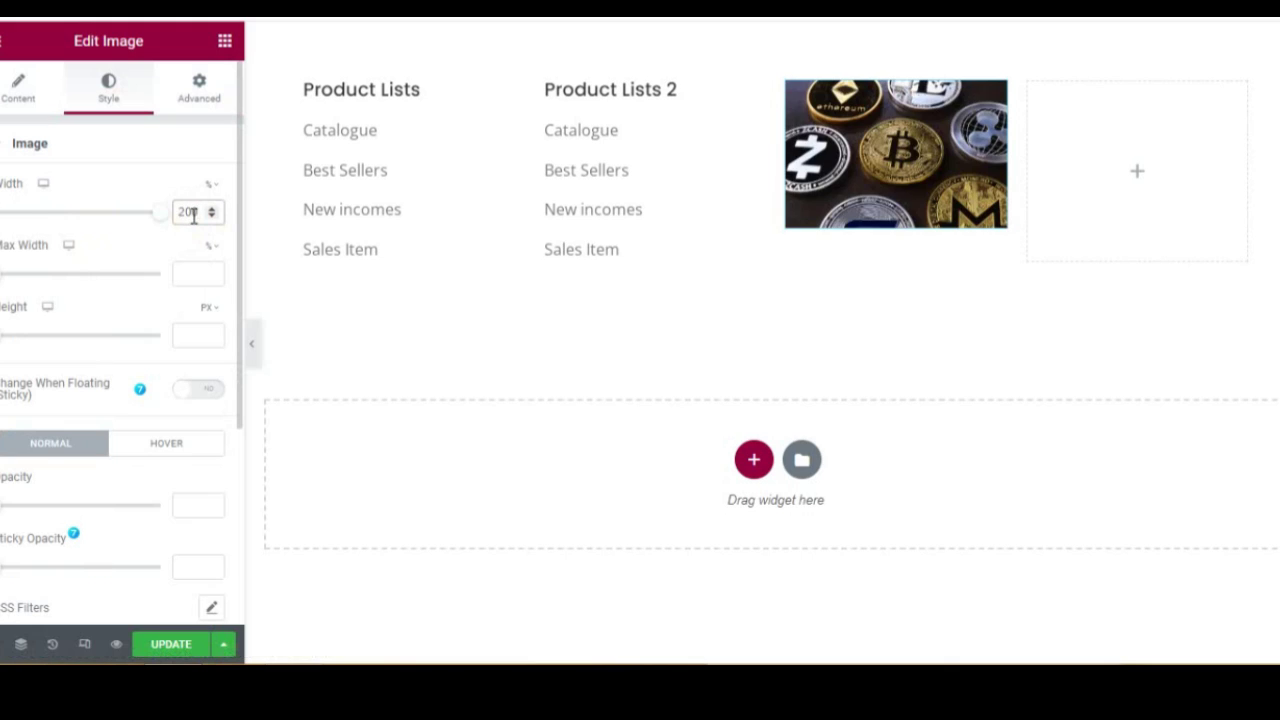
click(192, 326)
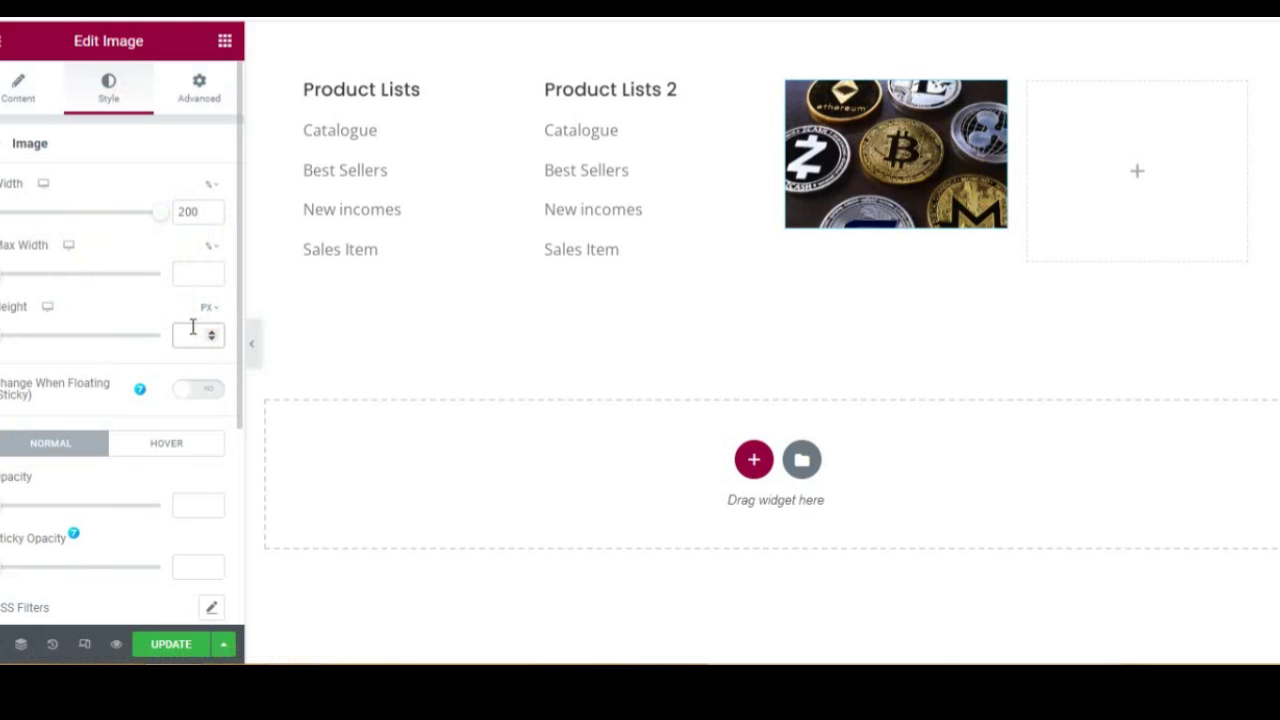
text(20)
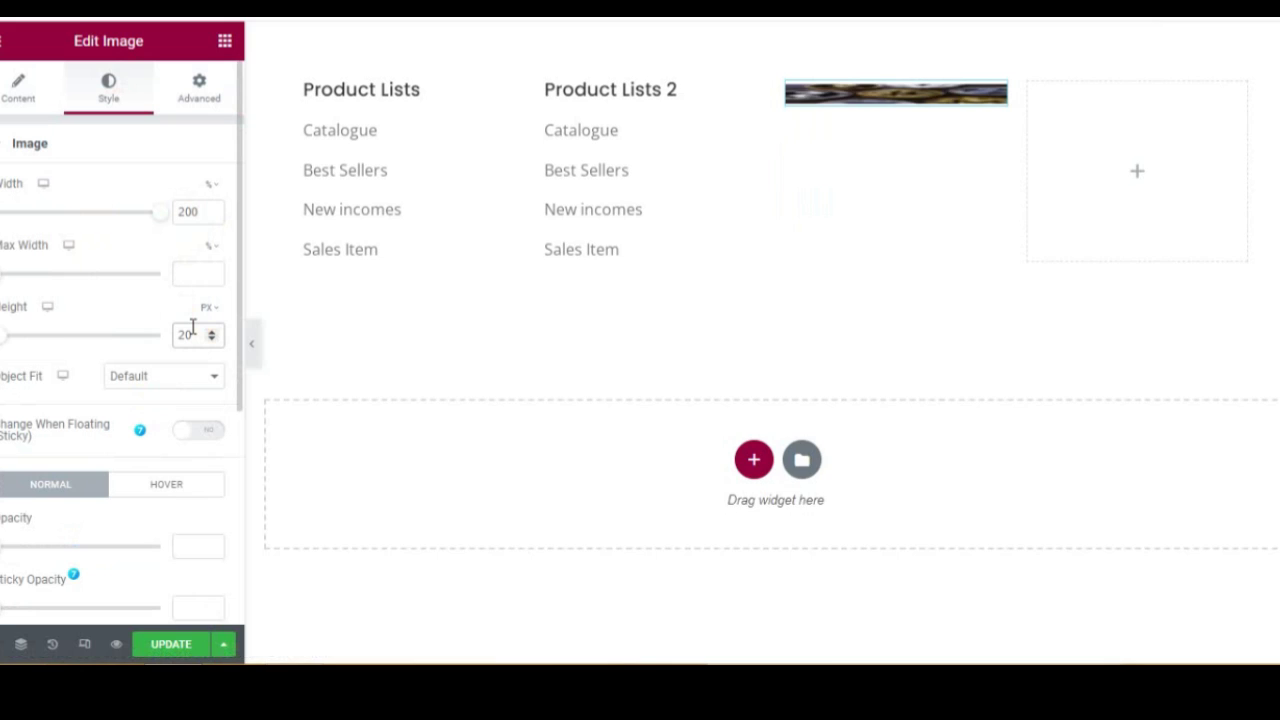
text(0)
Enable the mask on the coins image with the Circle shape to make it circular
click(191, 100)
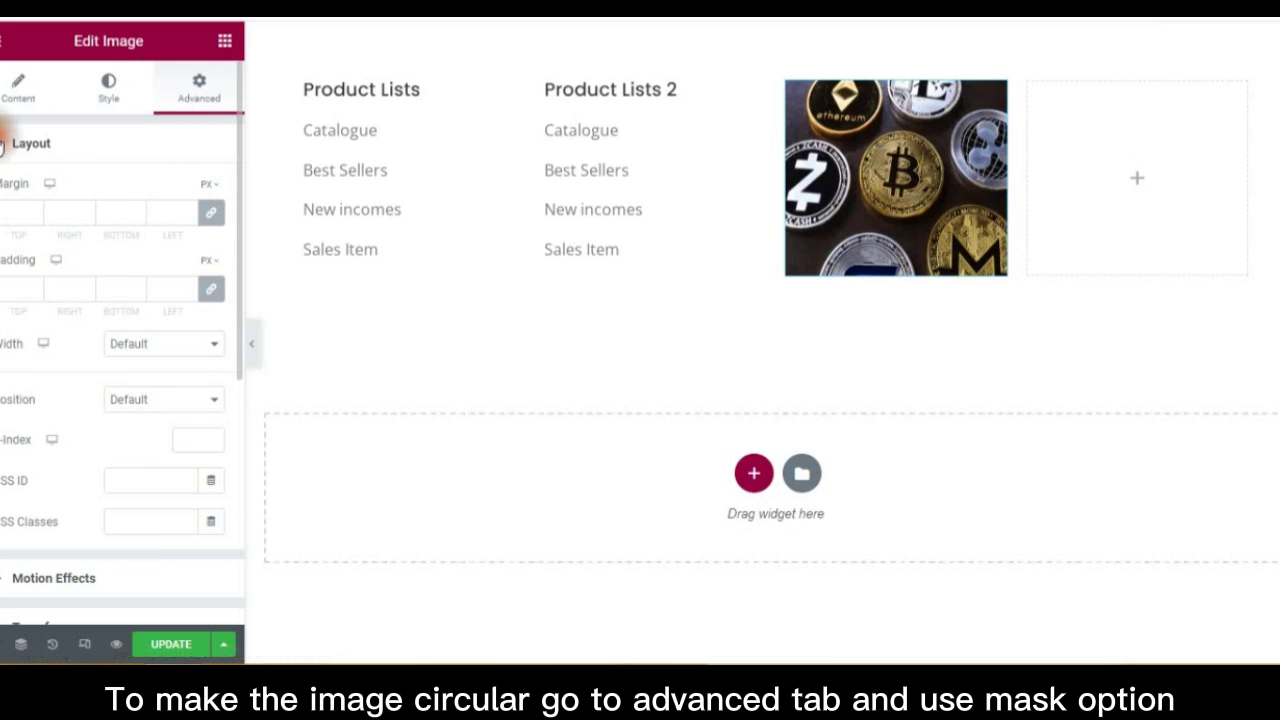
click(4, 143)
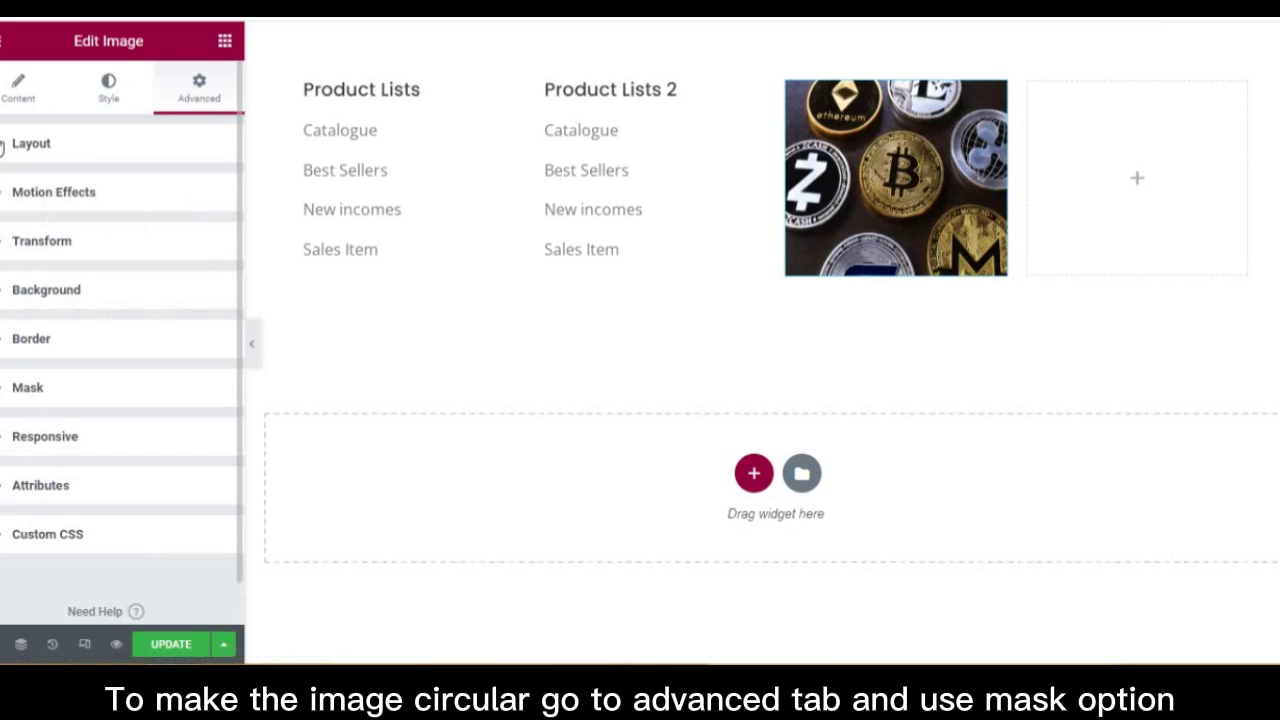
click(4, 388)
click(193, 434)
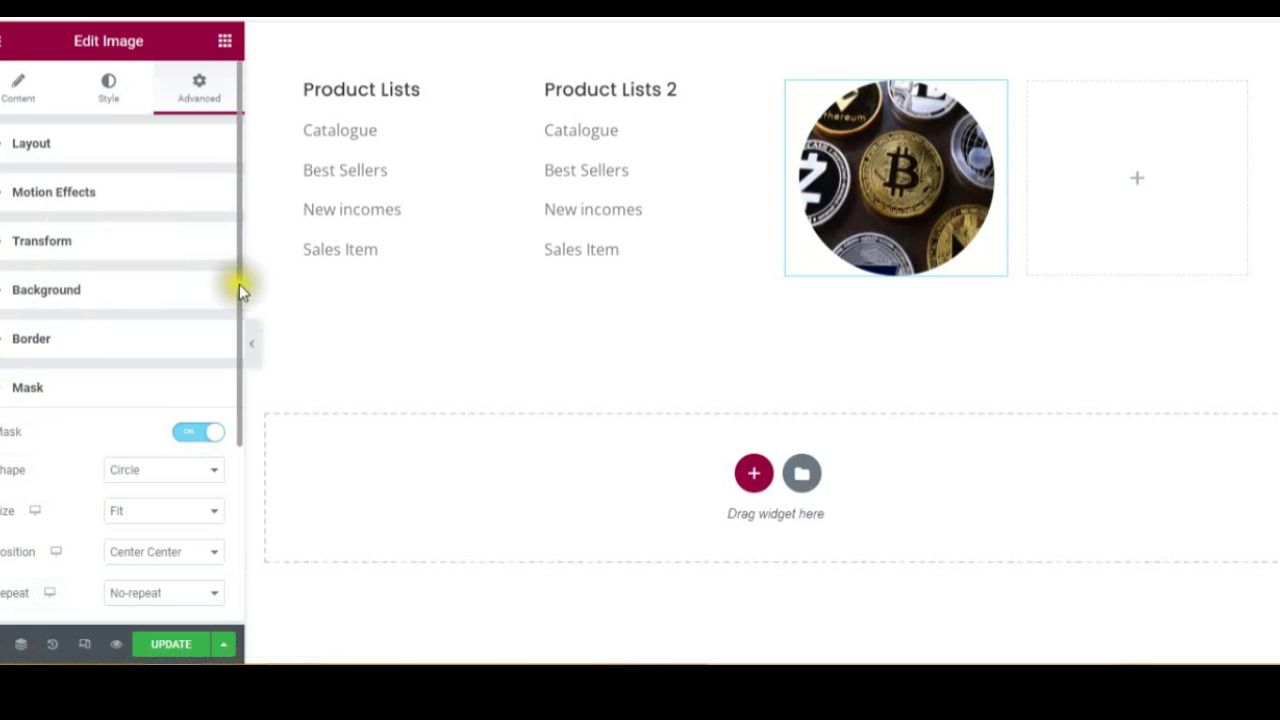
Set the coins image's width to 150 % and its height to 150 px
click(110, 100)
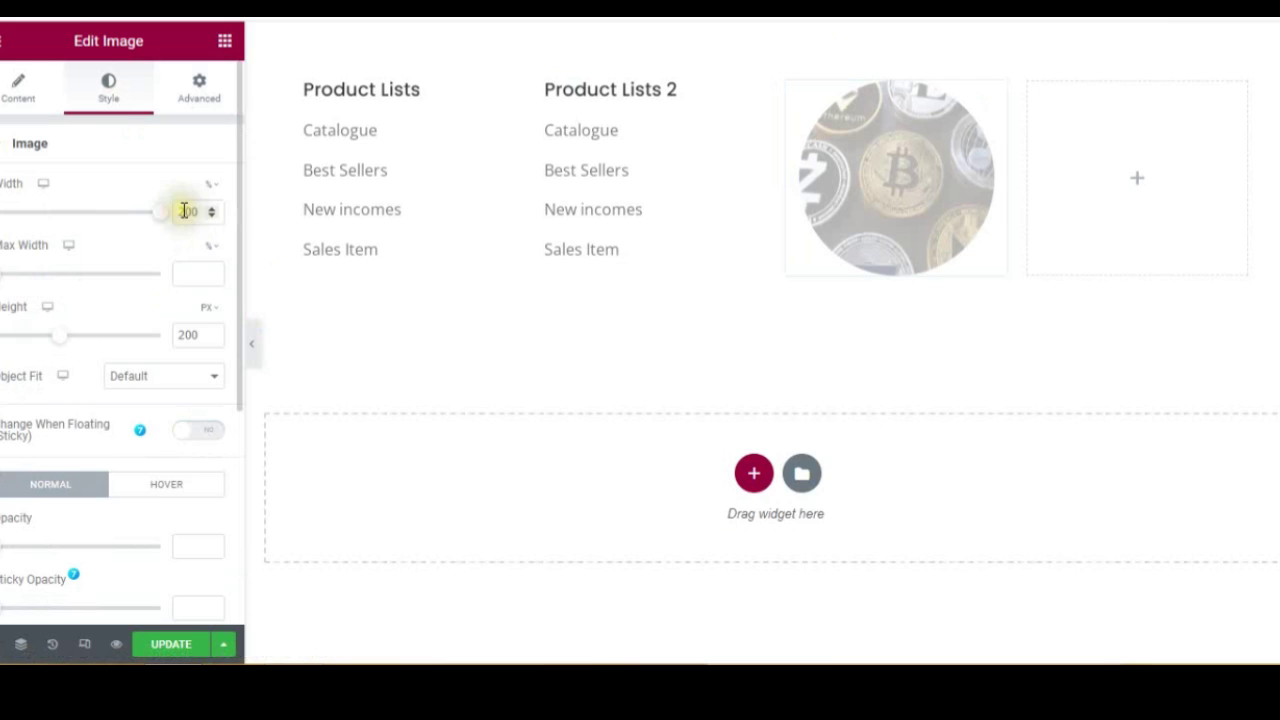
click(189, 209)
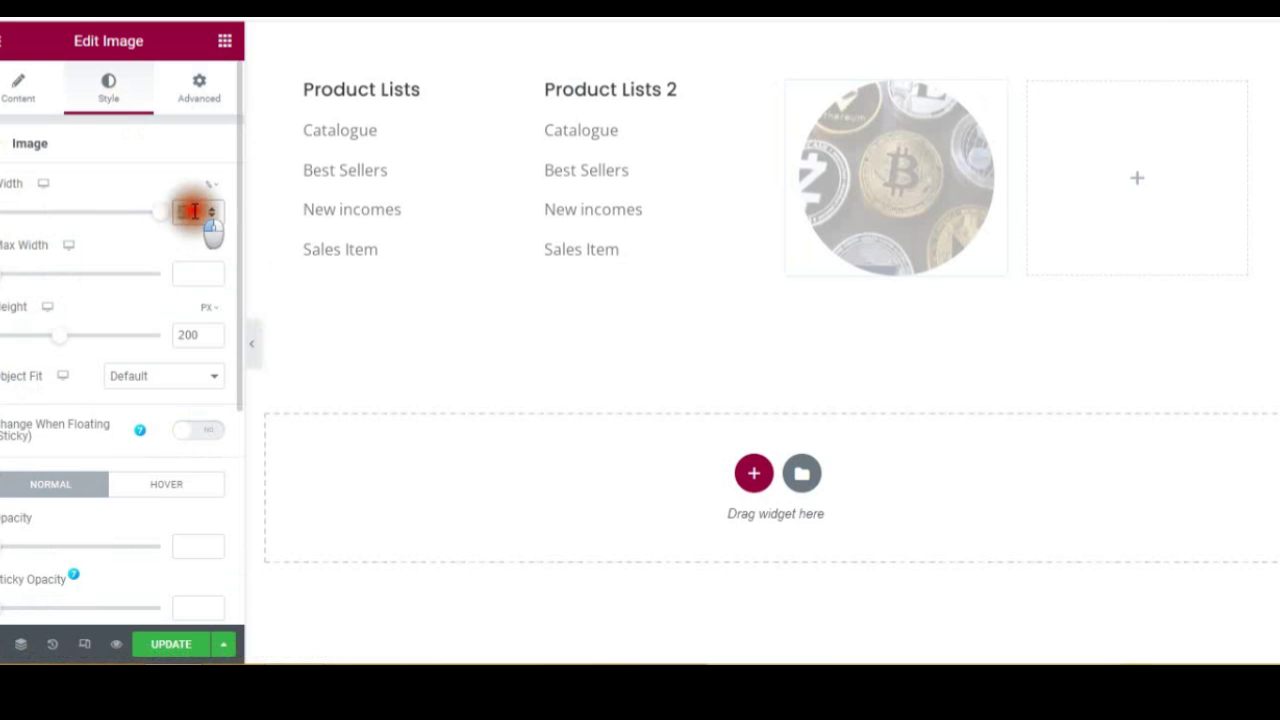
double_click(193, 211)
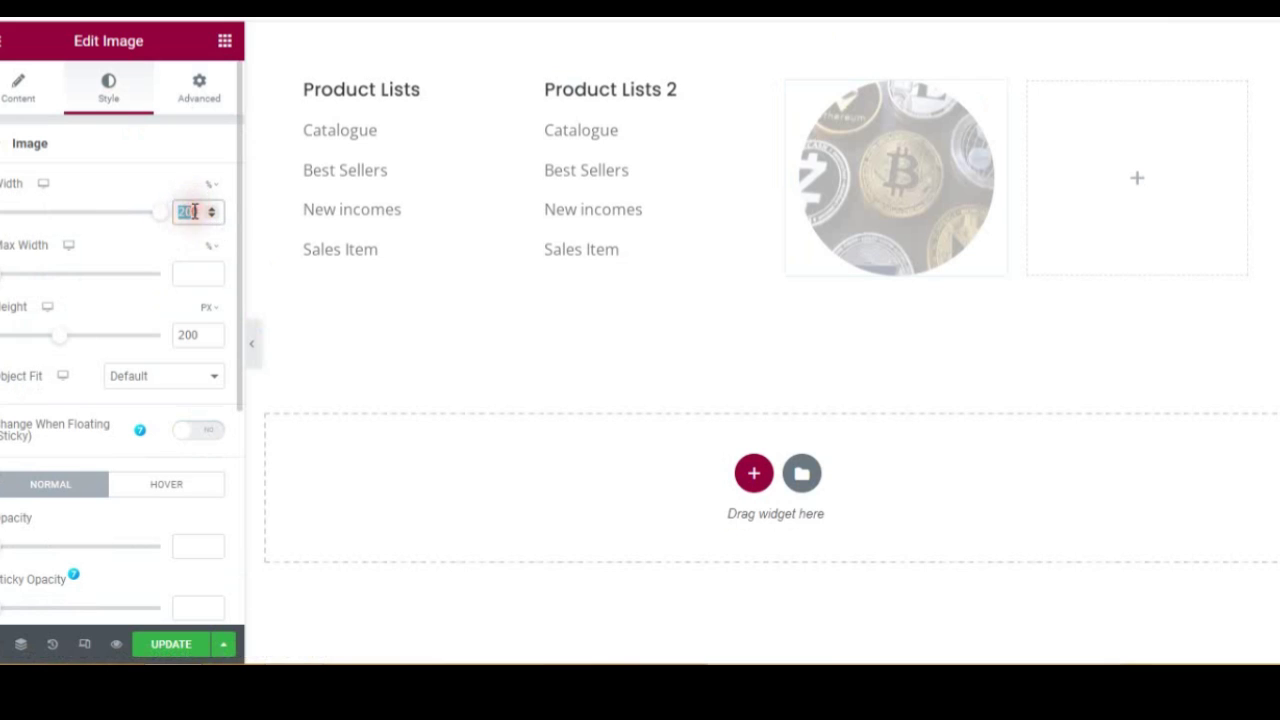
double_click(189, 333)
text(10)
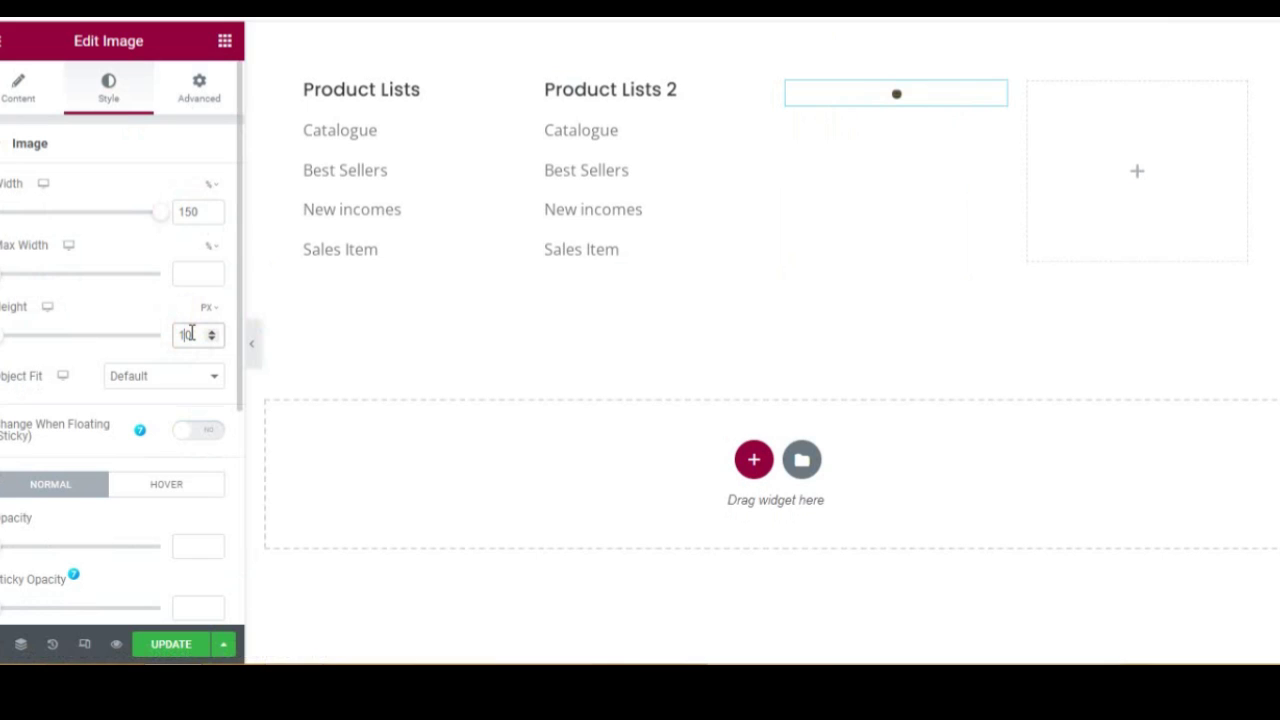
click(212, 337)
text(5)
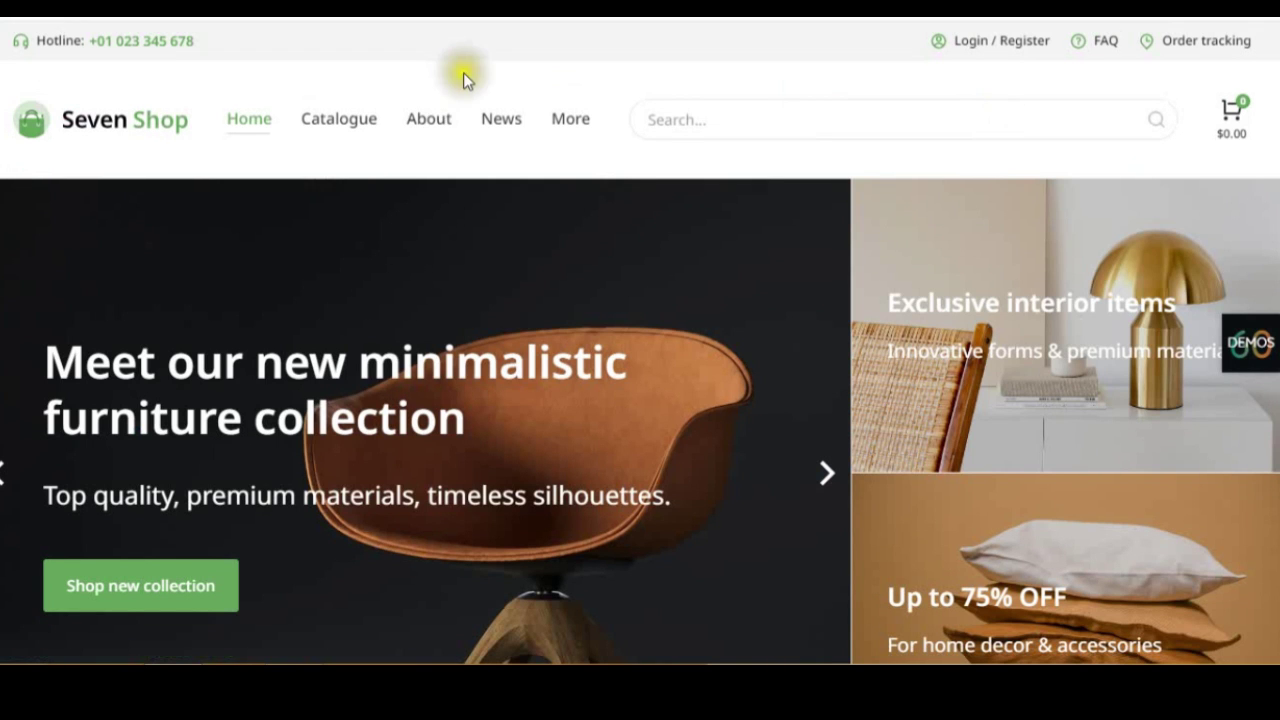
Duplicate the Product Lists 2 heading, moving the copy below the coins image in the third column and centring it
mouse_move(371, 131)
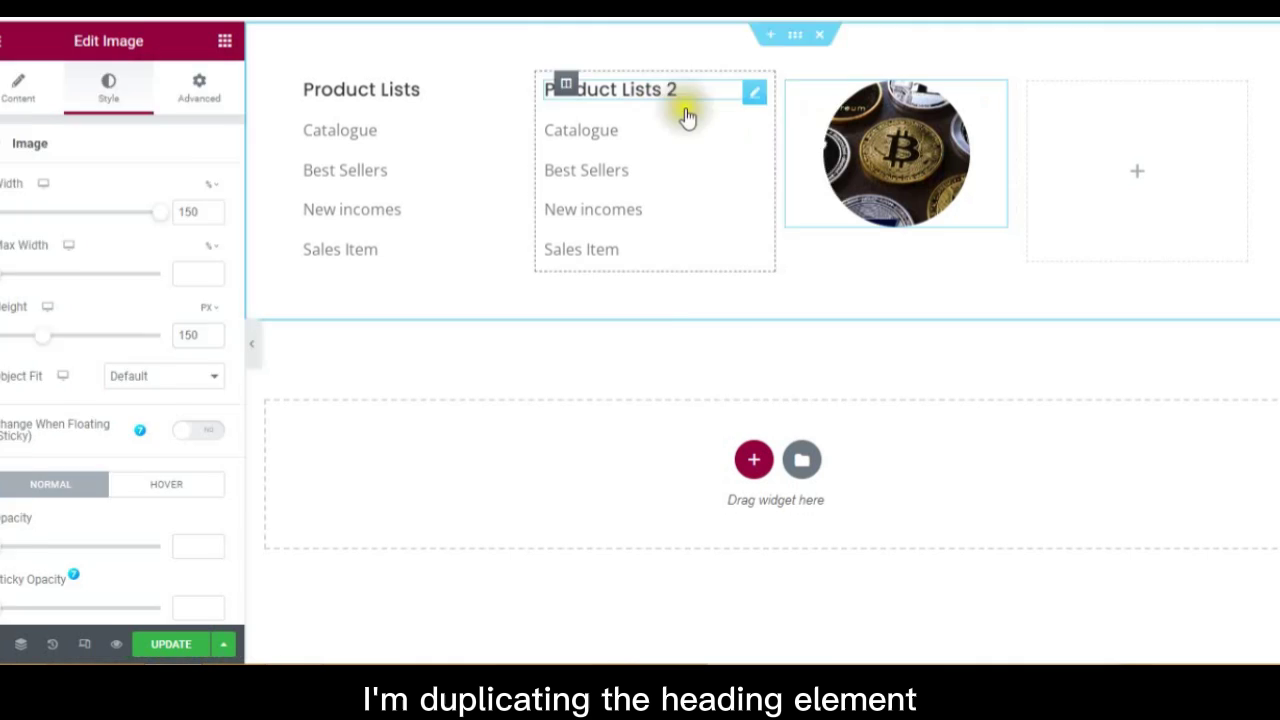
right_click(686, 117)
click(755, 122)
drag(757, 106, 981, 262)
click(158, 479)
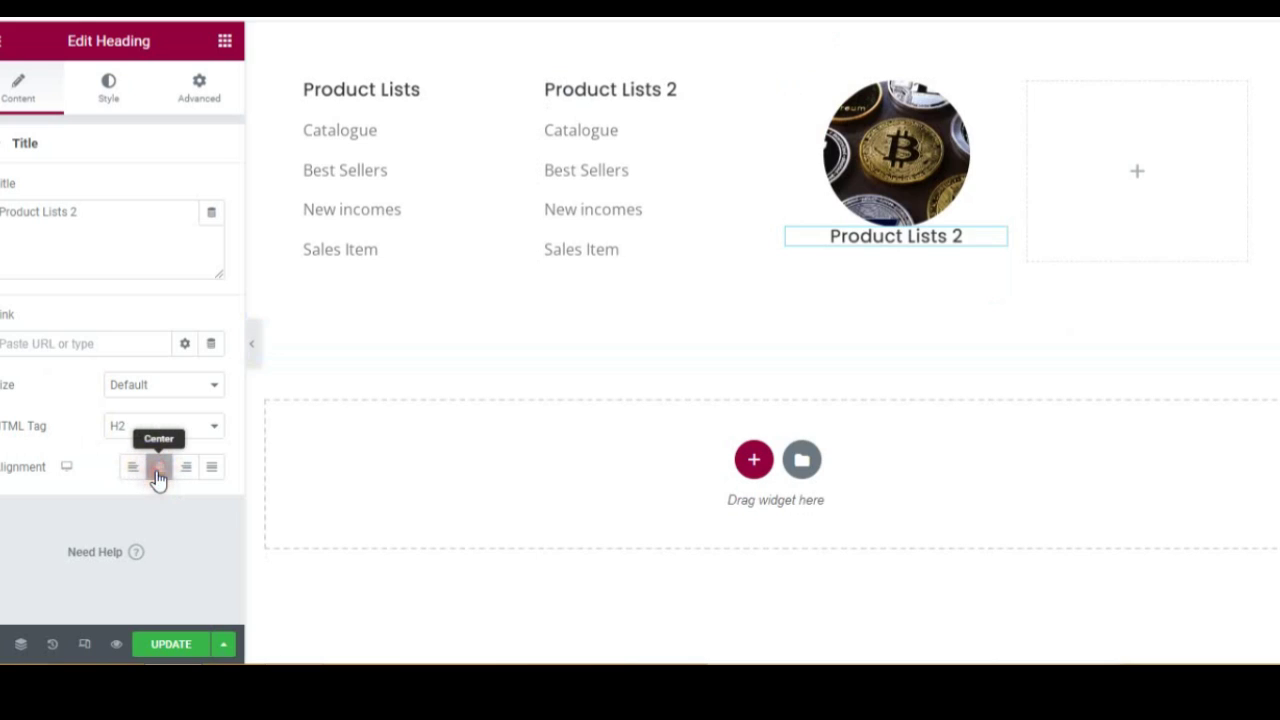
Change the title of the heading below the coins image to "Best Sellers"
drag(86, 219, 6, 238)
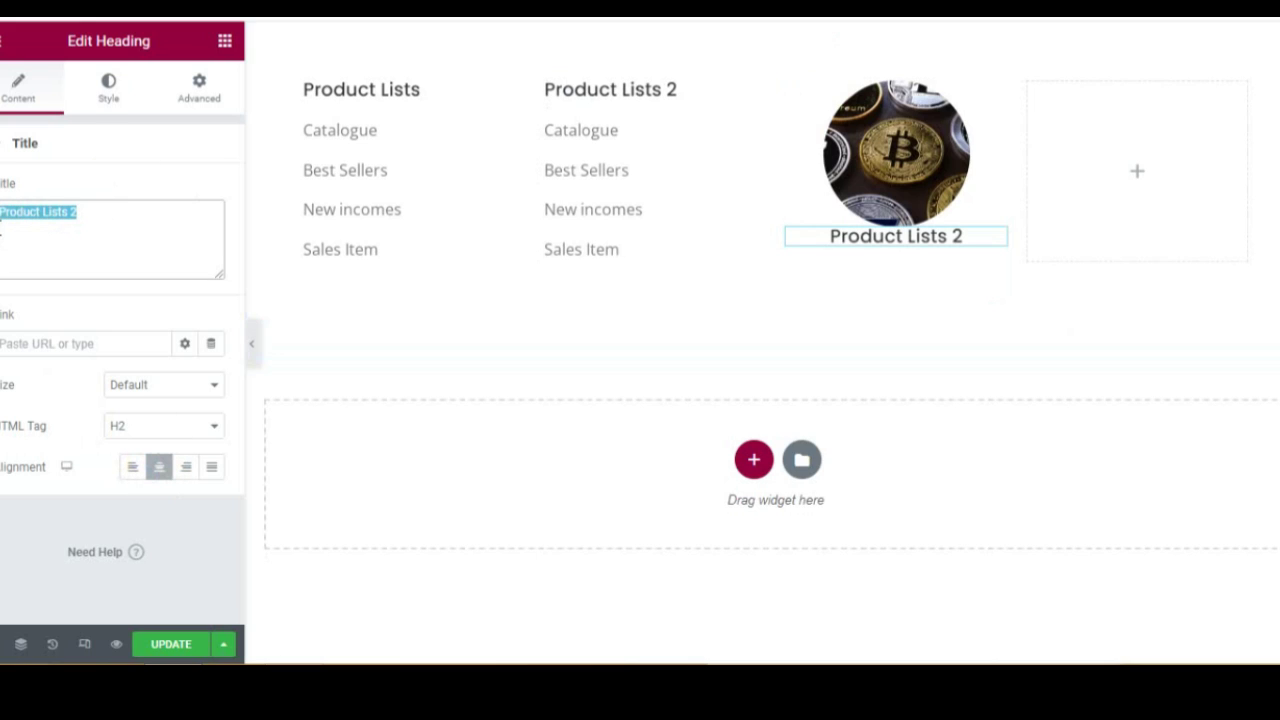
text(Best Se)
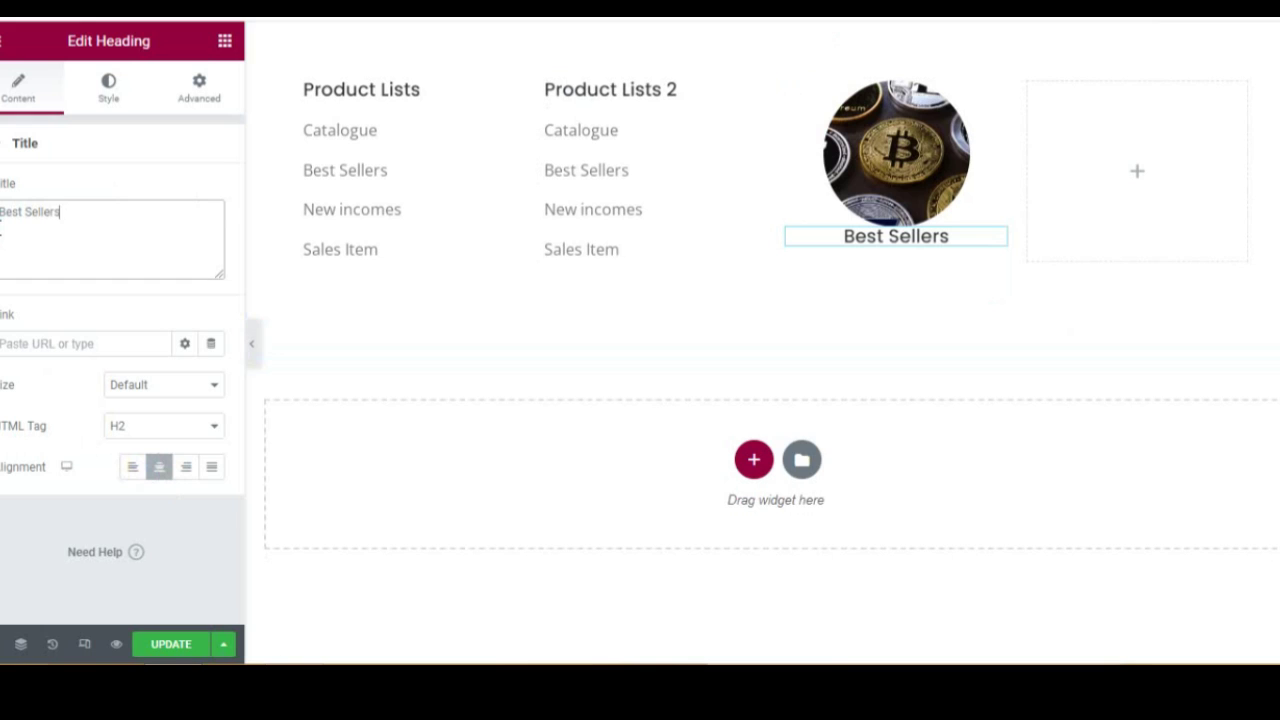
text(llers)
Unlink the Best Sellers heading's padding values and set its top padding to 20 px
click(199, 88)
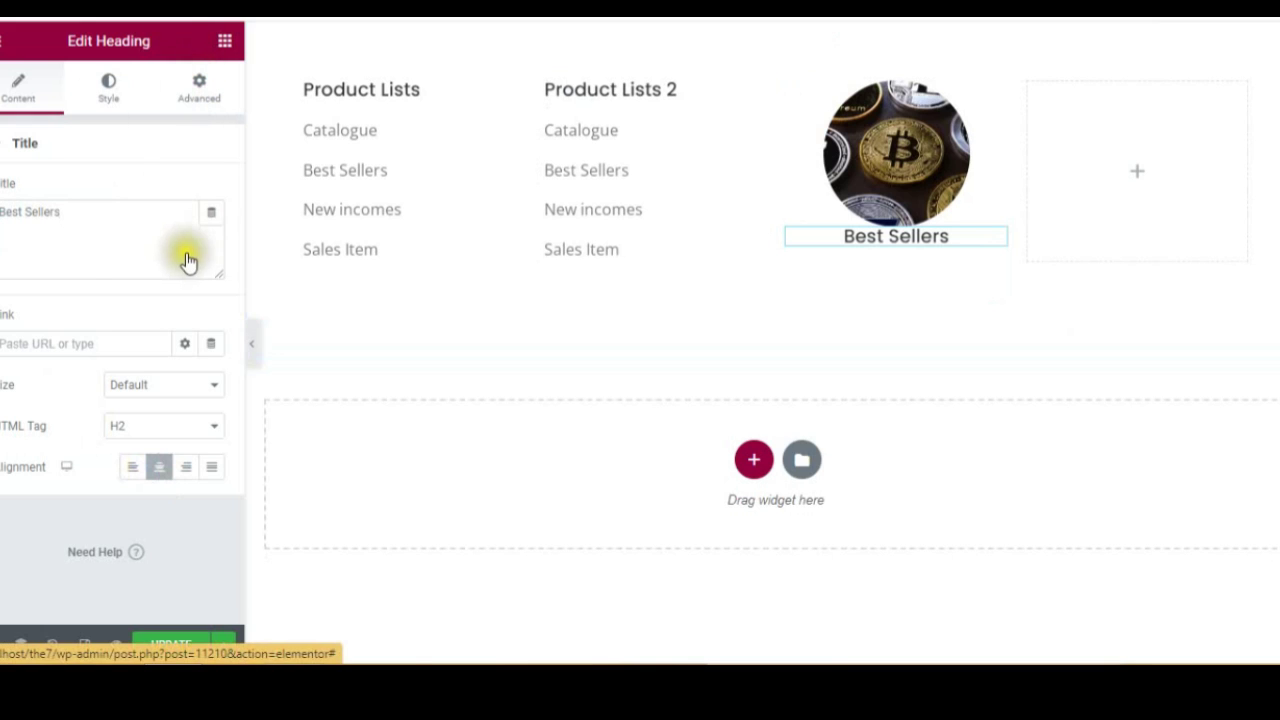
click(210, 288)
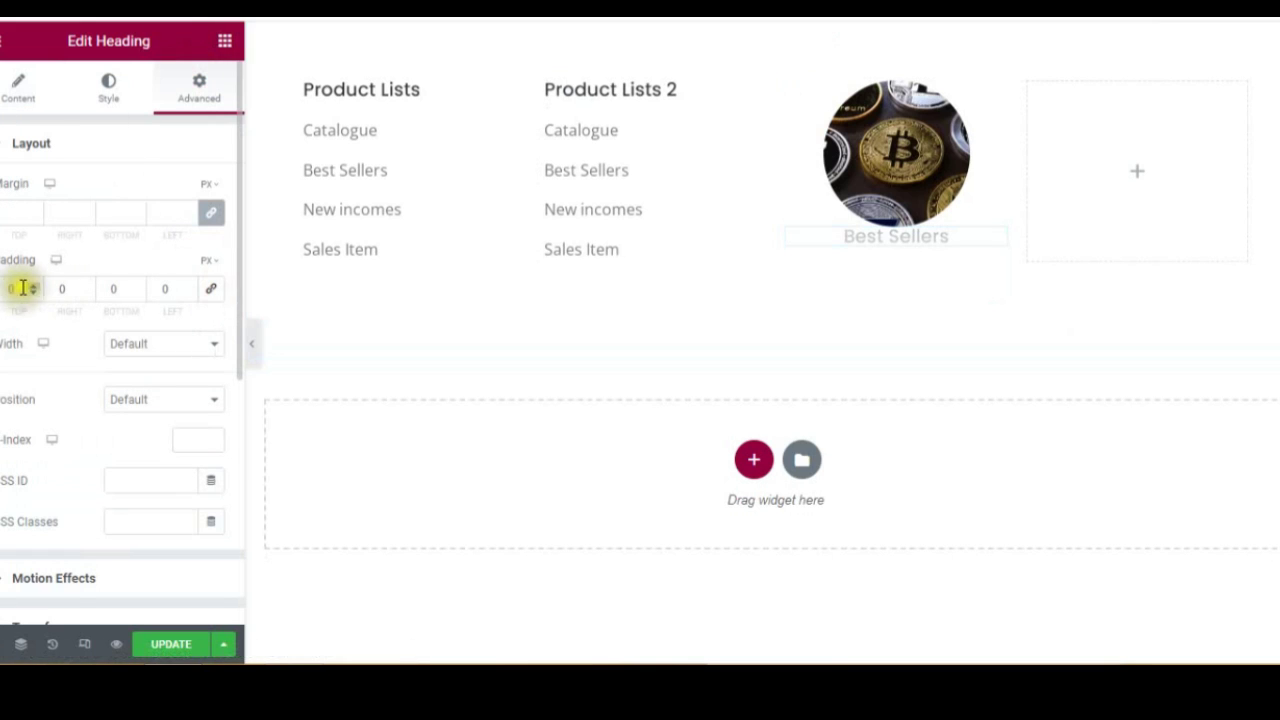
click(6, 288)
text(30)
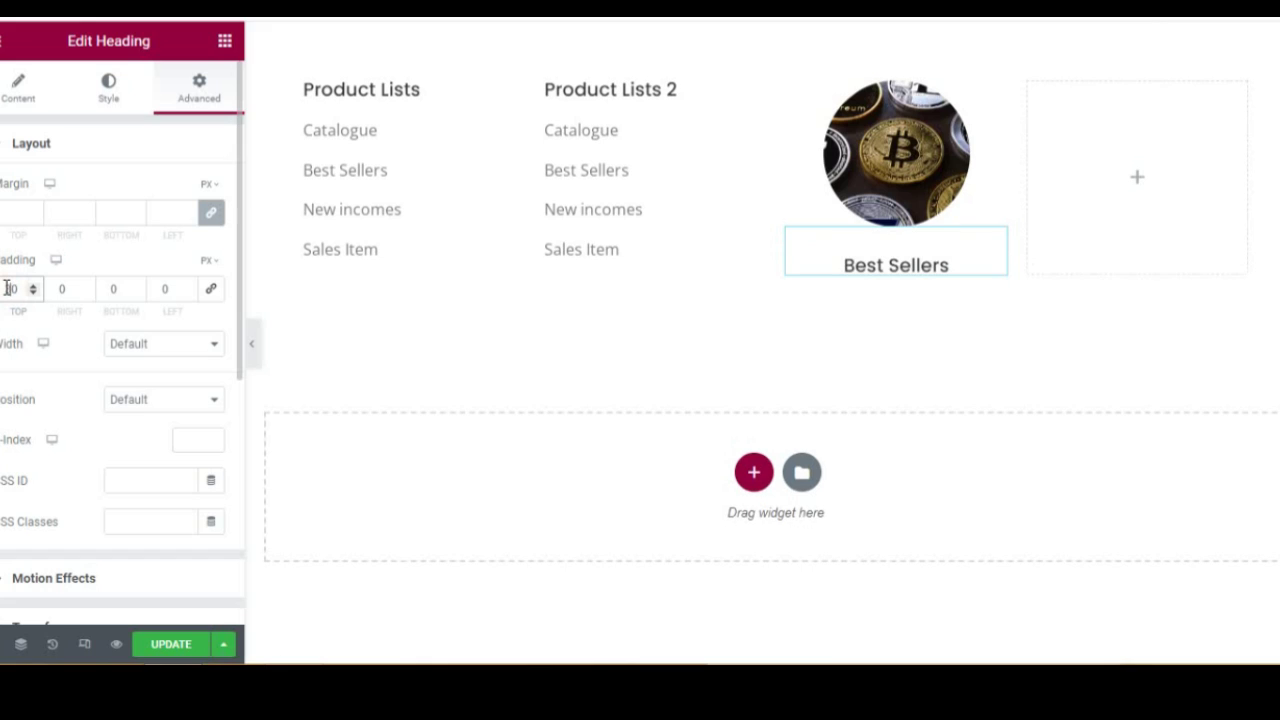
double_click(7, 288)
text(20)
Duplicate the circular coins image and move the copy into the empty fourth column
right_click(946, 152)
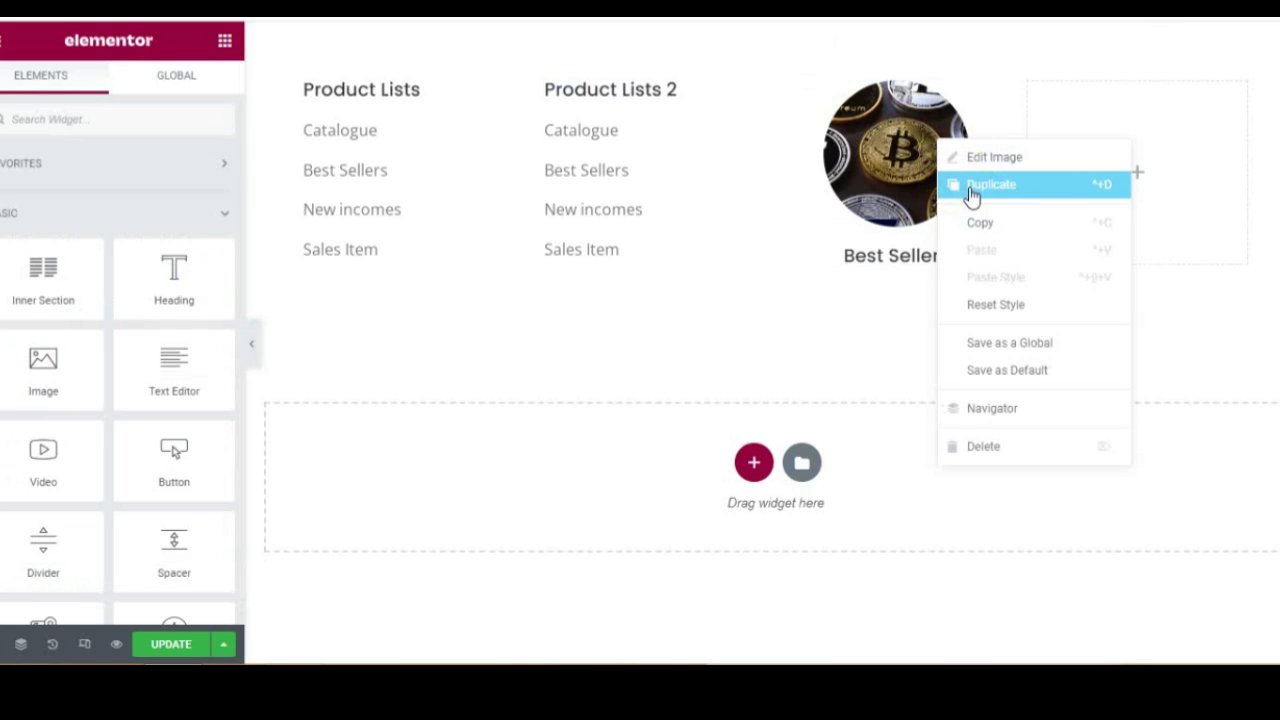
click(970, 185)
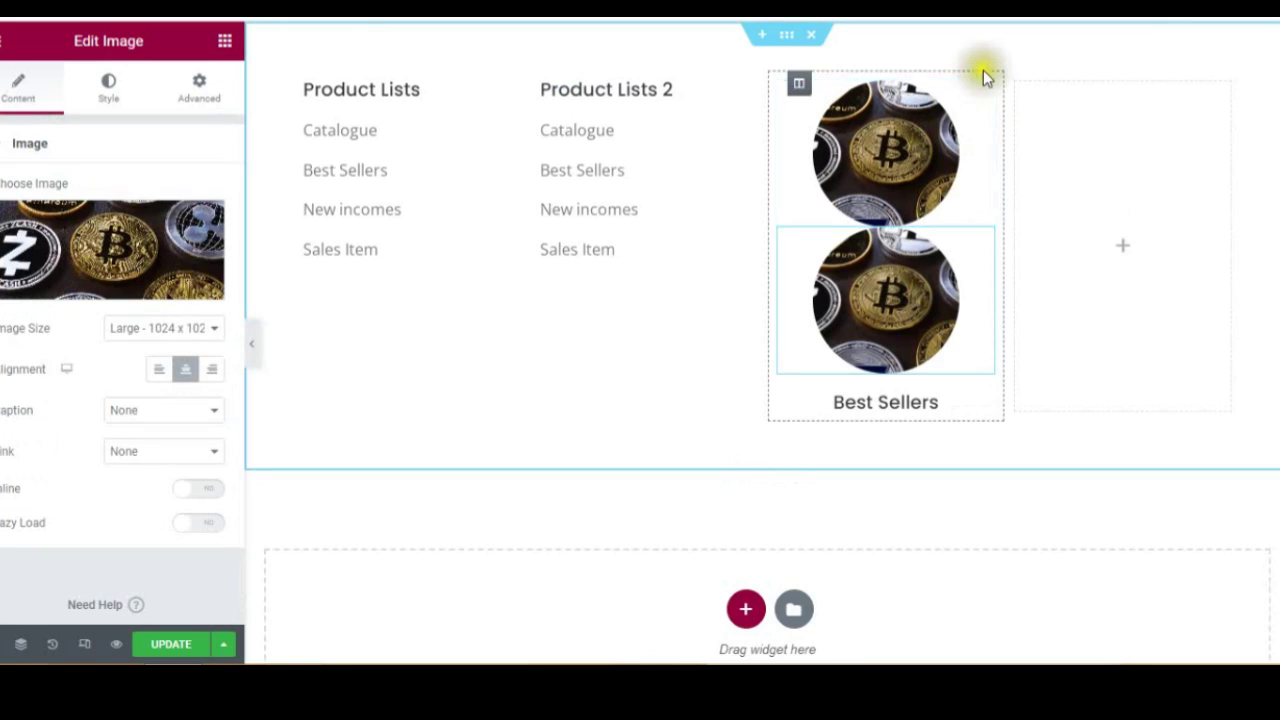
drag(982, 88, 1083, 100)
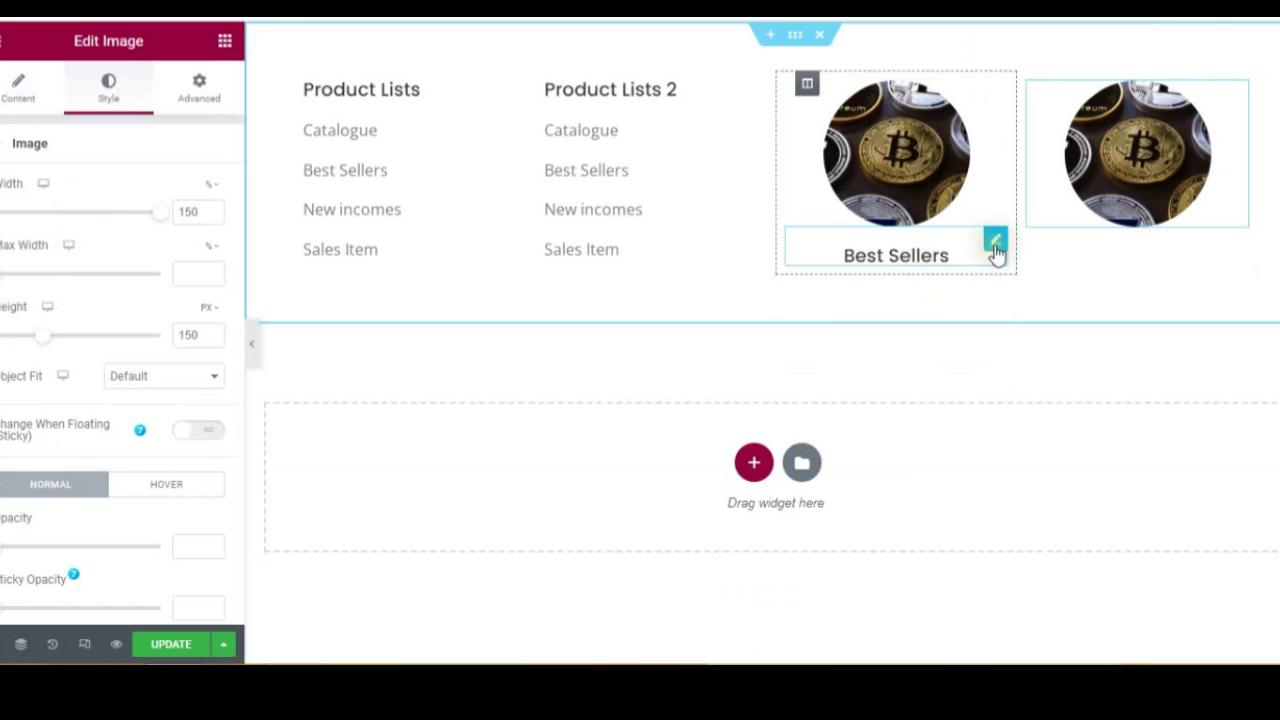
Duplicate the Best Sellers heading and move the copy below the image in the fourth column
right_click(996, 253)
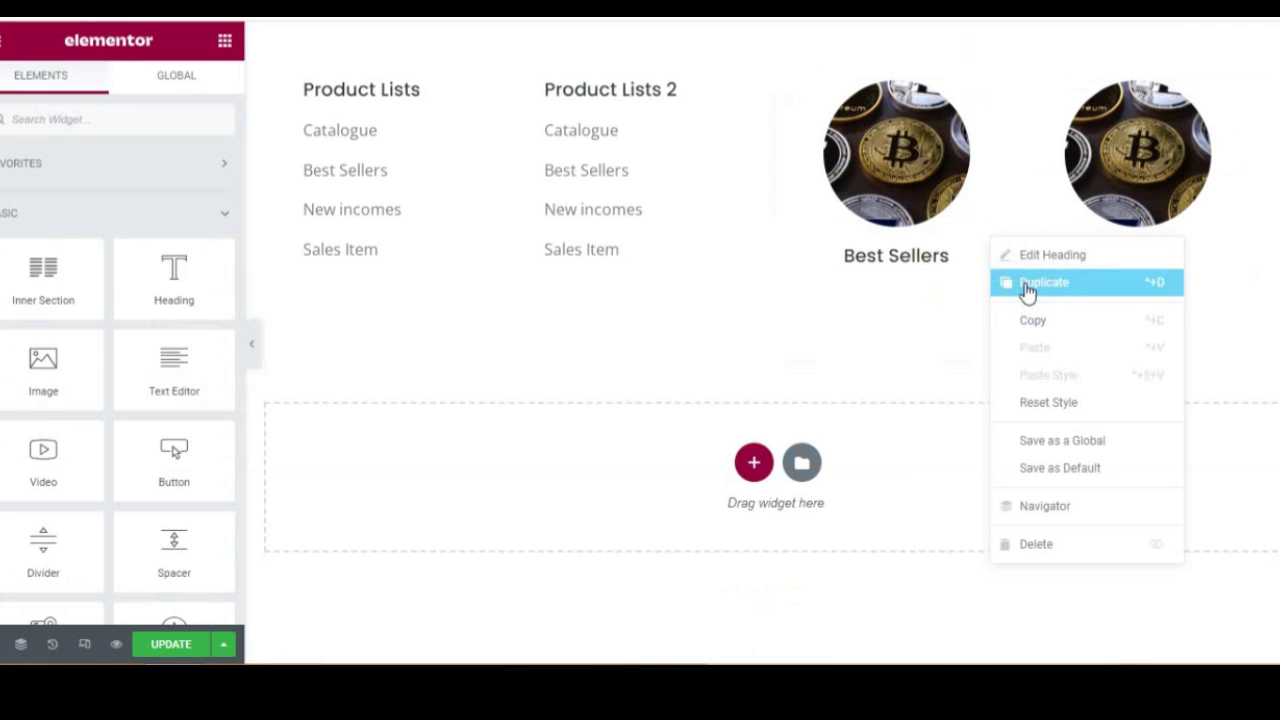
click(1027, 286)
mouse_move(1018, 276)
mouse_down()
mouse_move(1006, 309)
mouse_move(1122, 218)
mouse_up()
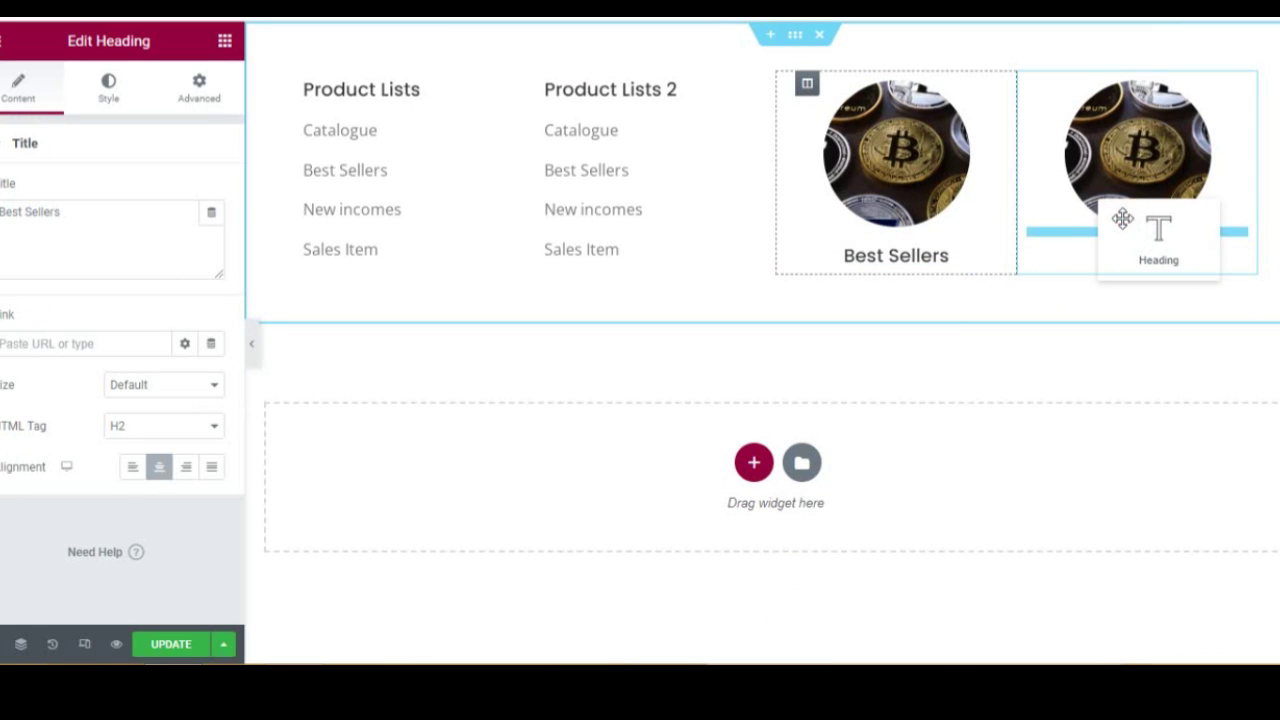
drag(1122, 218, 1128, 220)
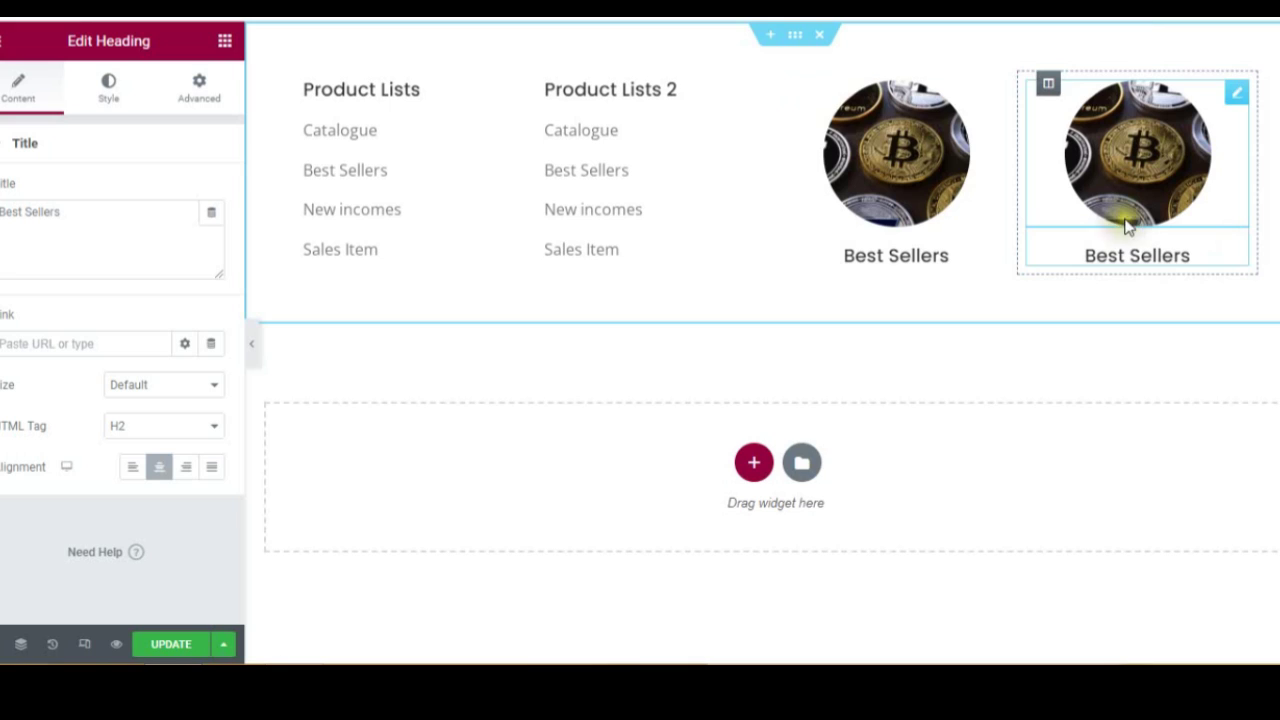
Retitle the fourth column's heading as "Item on sale"
click(1123, 251)
drag(68, 213, 4, 214)
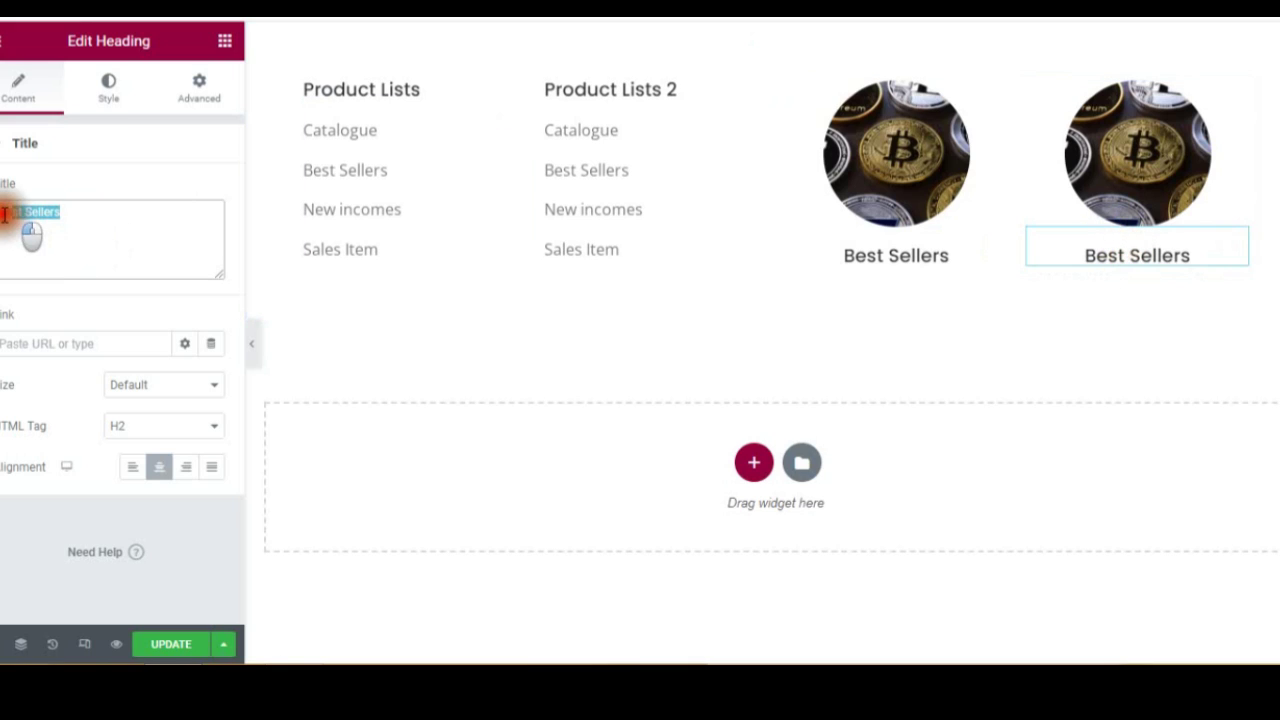
key(BackSpace)
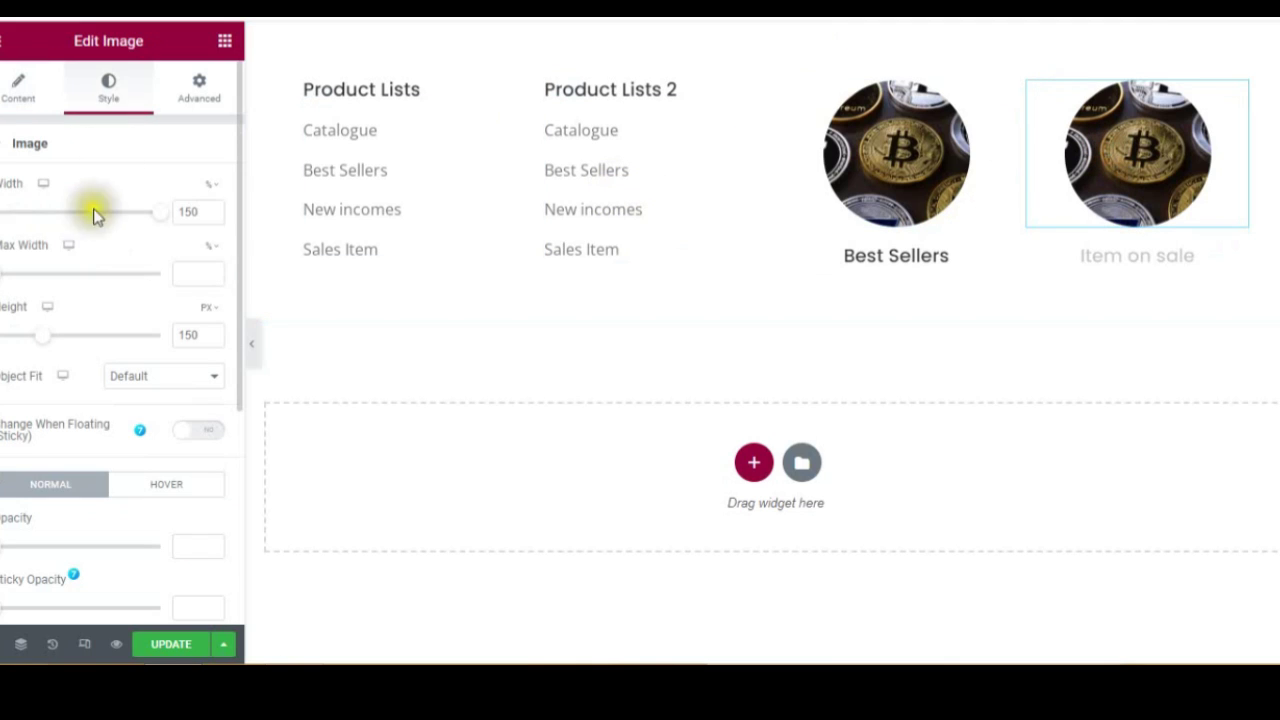
Replace the fourth column's picture with the perfume bottles image ad0789-1.jpg from the media library and update the template
click(15, 105)
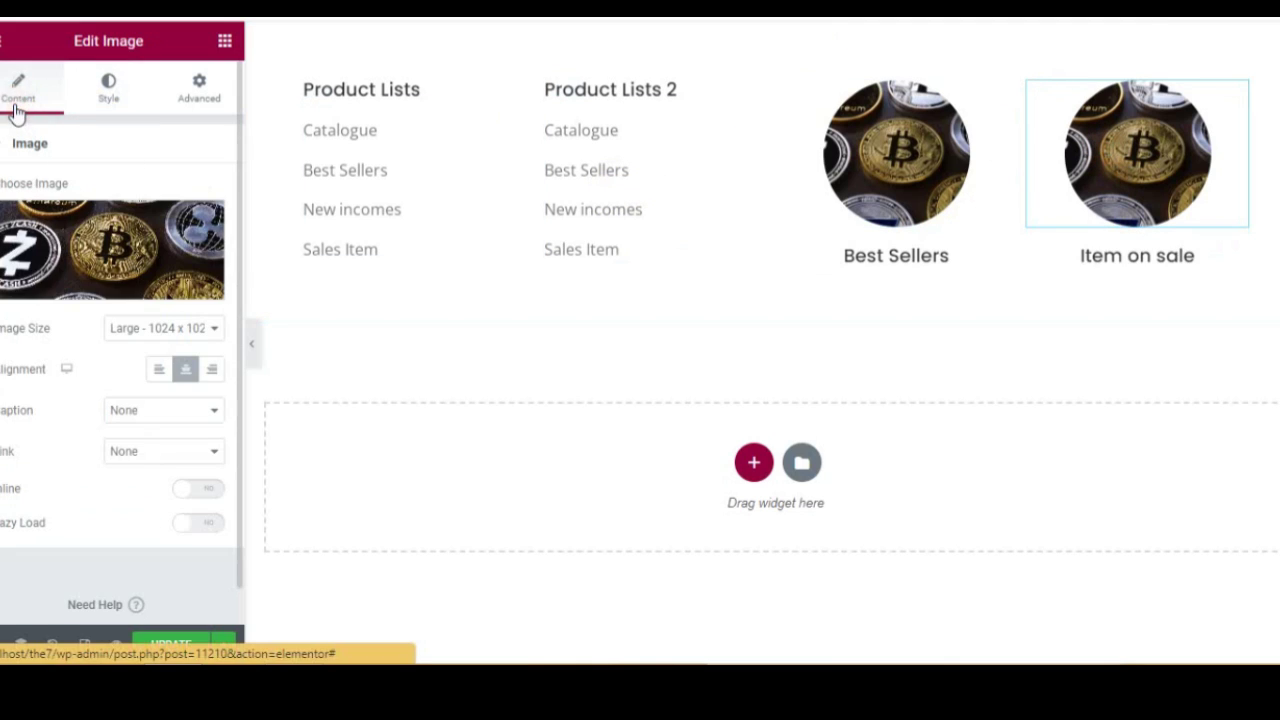
click(75, 225)
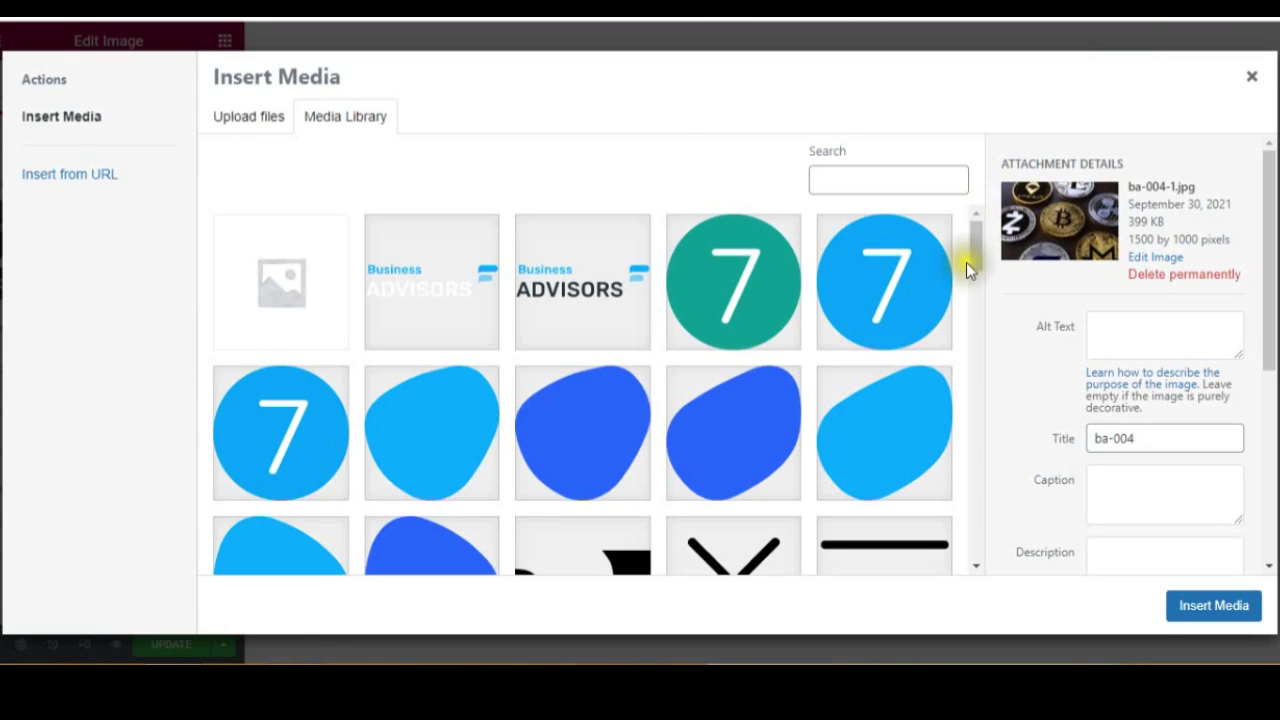
drag(972, 262, 997, 383)
scroll(995, 381, down, 2)
click(865, 370)
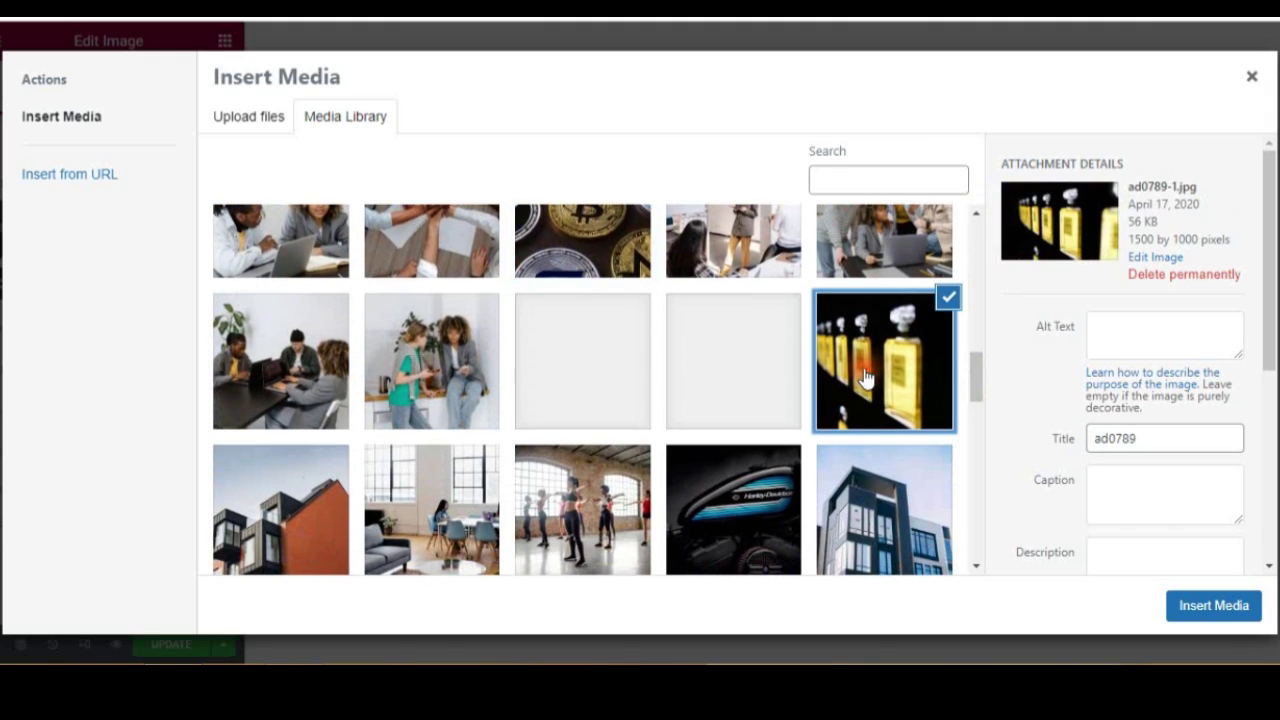
click(1214, 603)
click(172, 646)
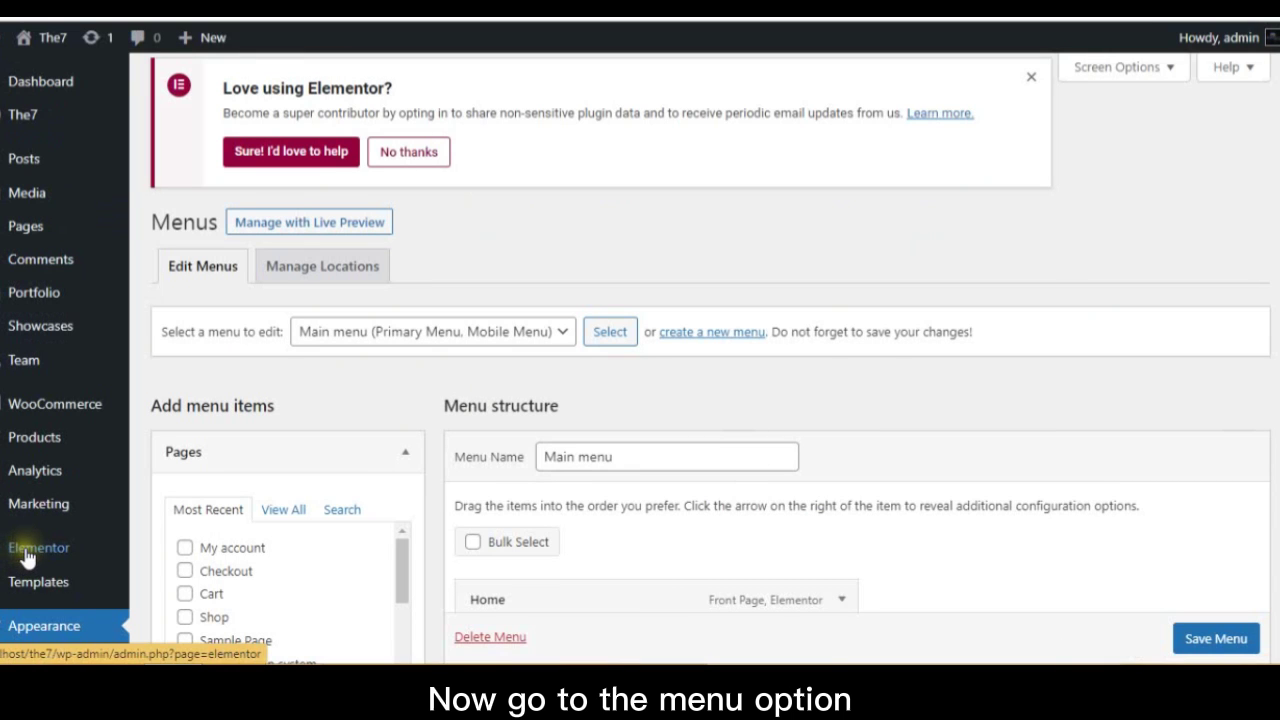
mouse_move(75, 592)
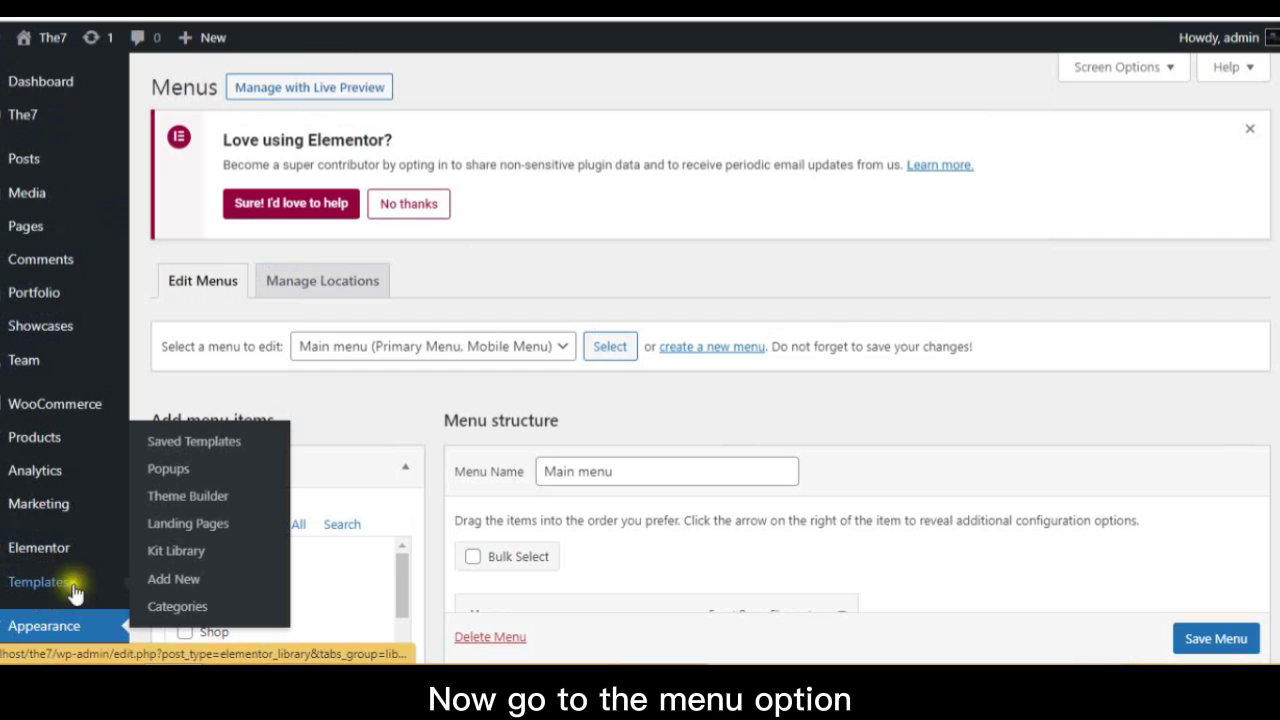
right_click(195, 445)
key(Escape)
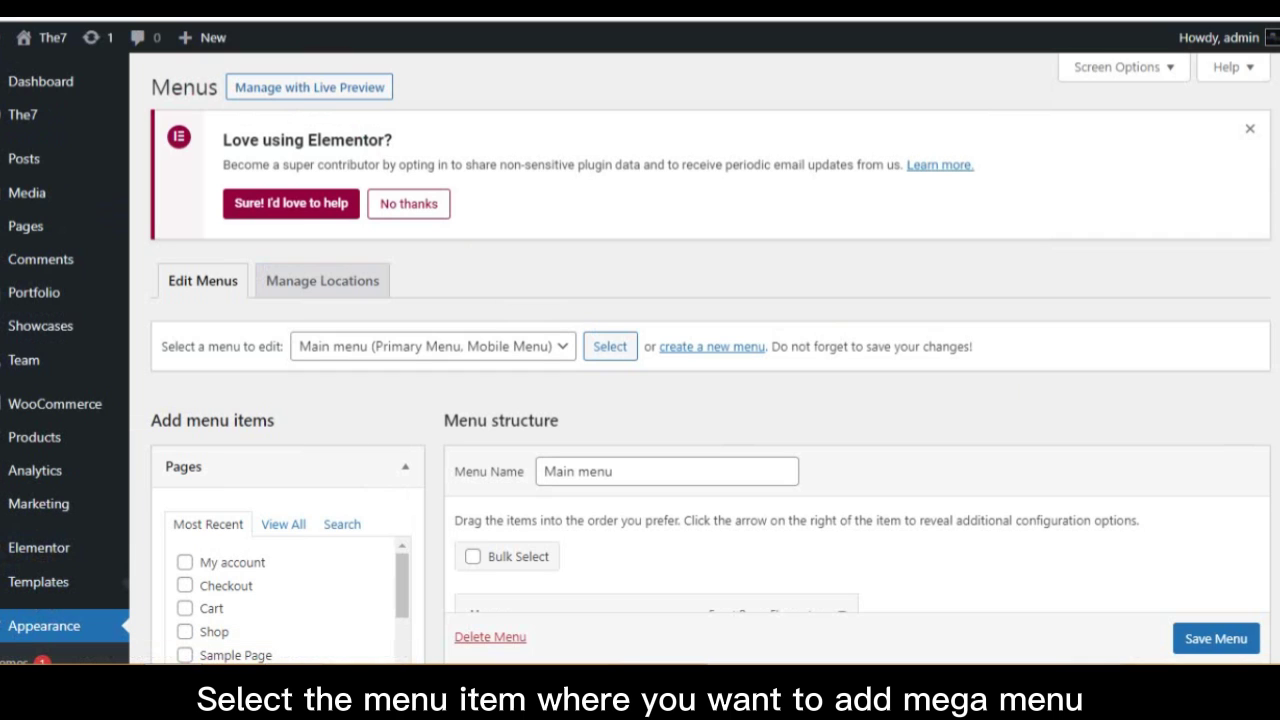
Open The7 Mega Menu settings for the Portfolio item in the Main menu structure
scroll(50, 100, down, 5)
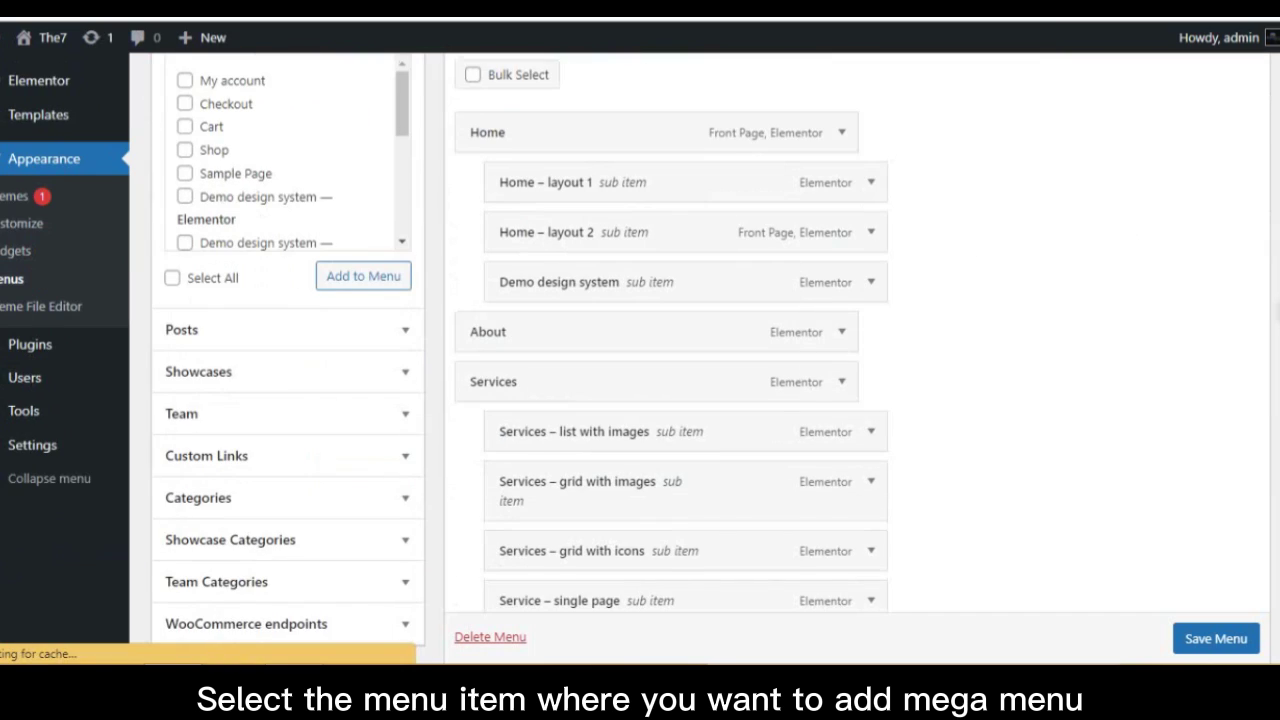
scroll(509, 293, down, 4)
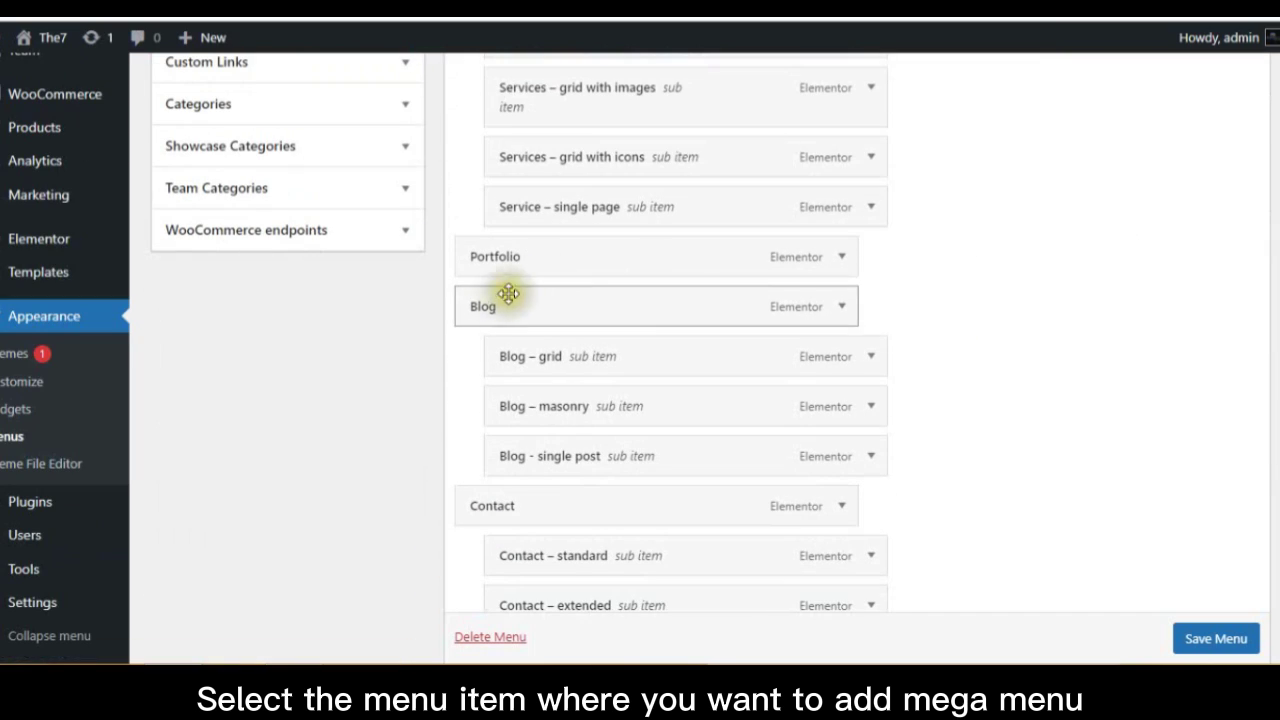
click(843, 262)
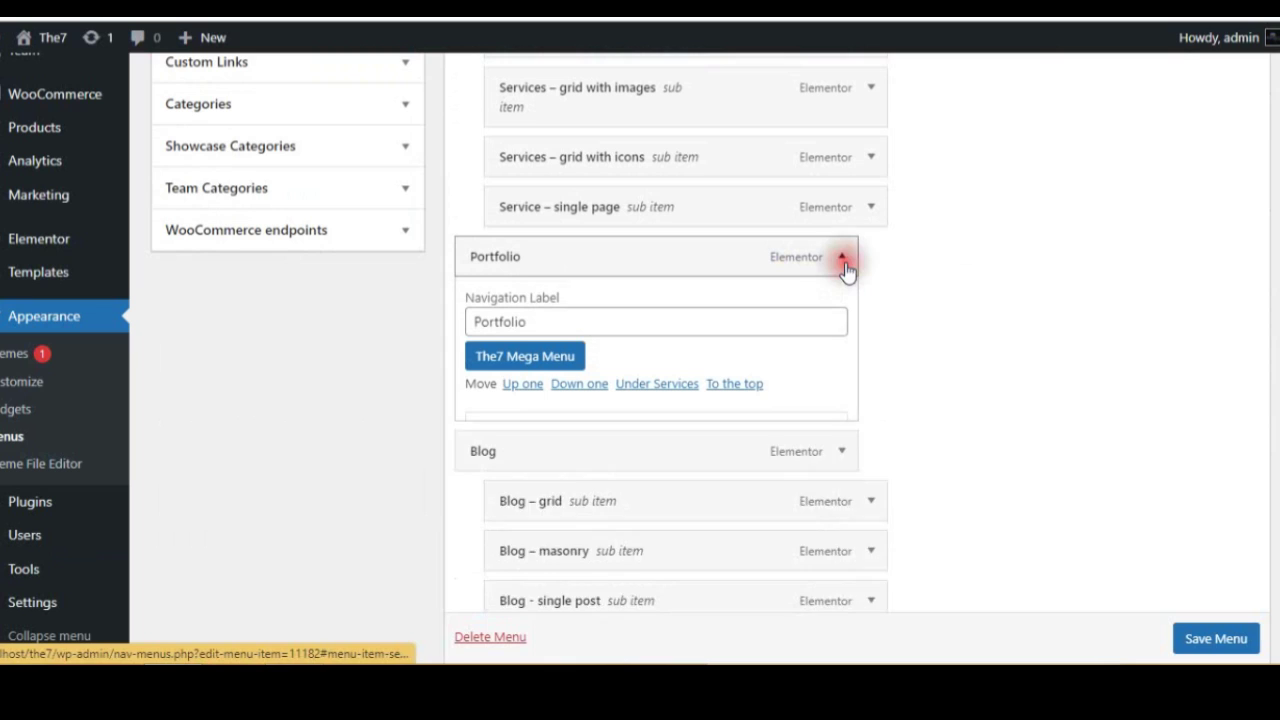
click(545, 362)
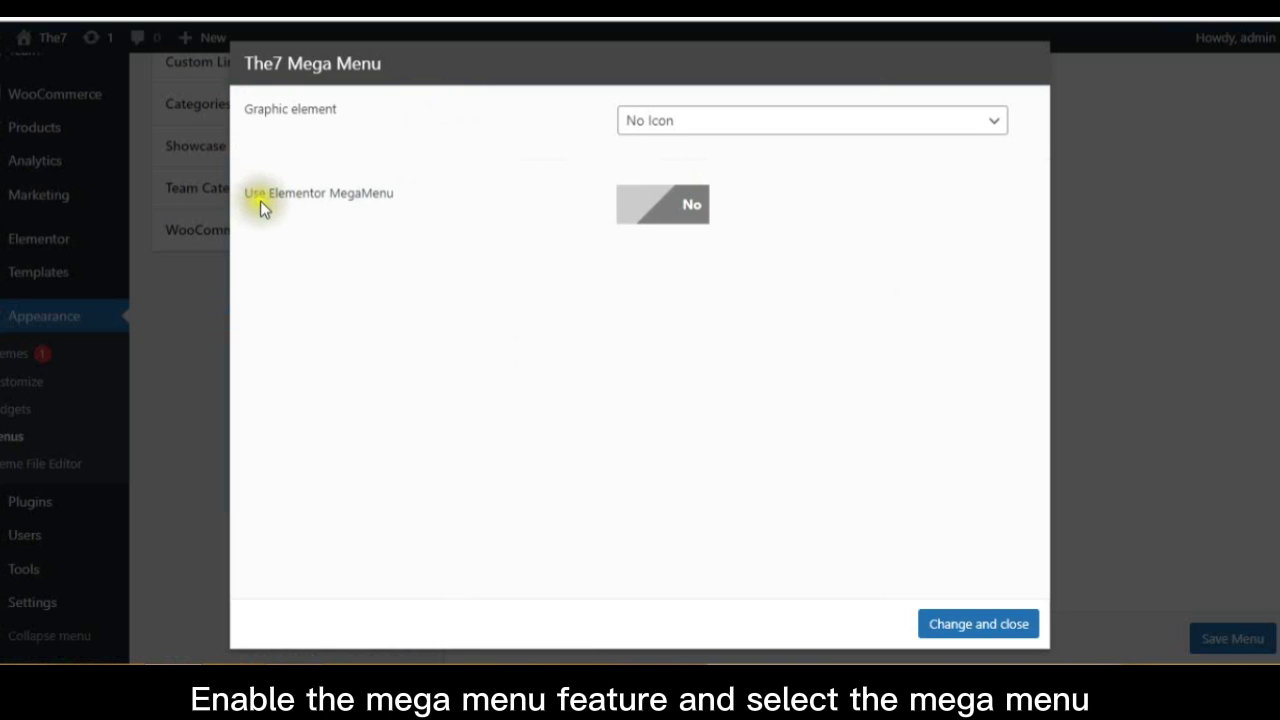
Enable the Elementor mega menu for the Portfolio item with the Mega Menu template, apply it and save the menu
click(637, 215)
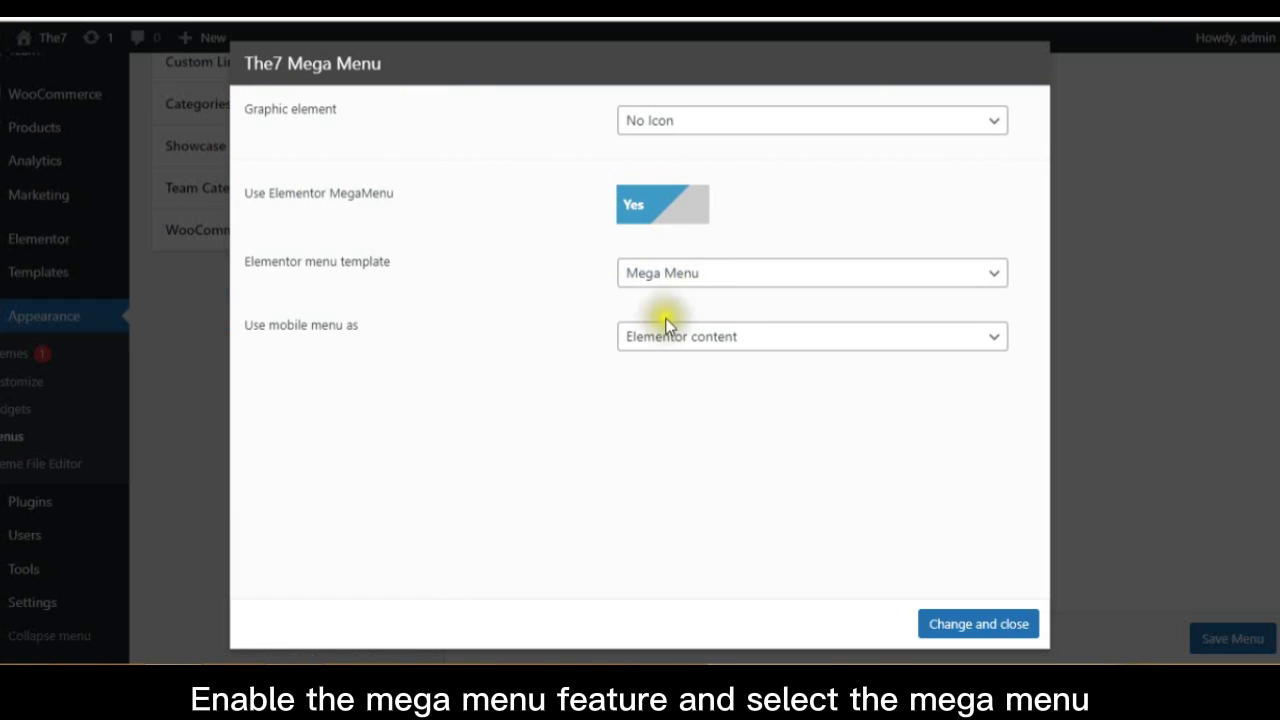
click(751, 279)
click(716, 300)
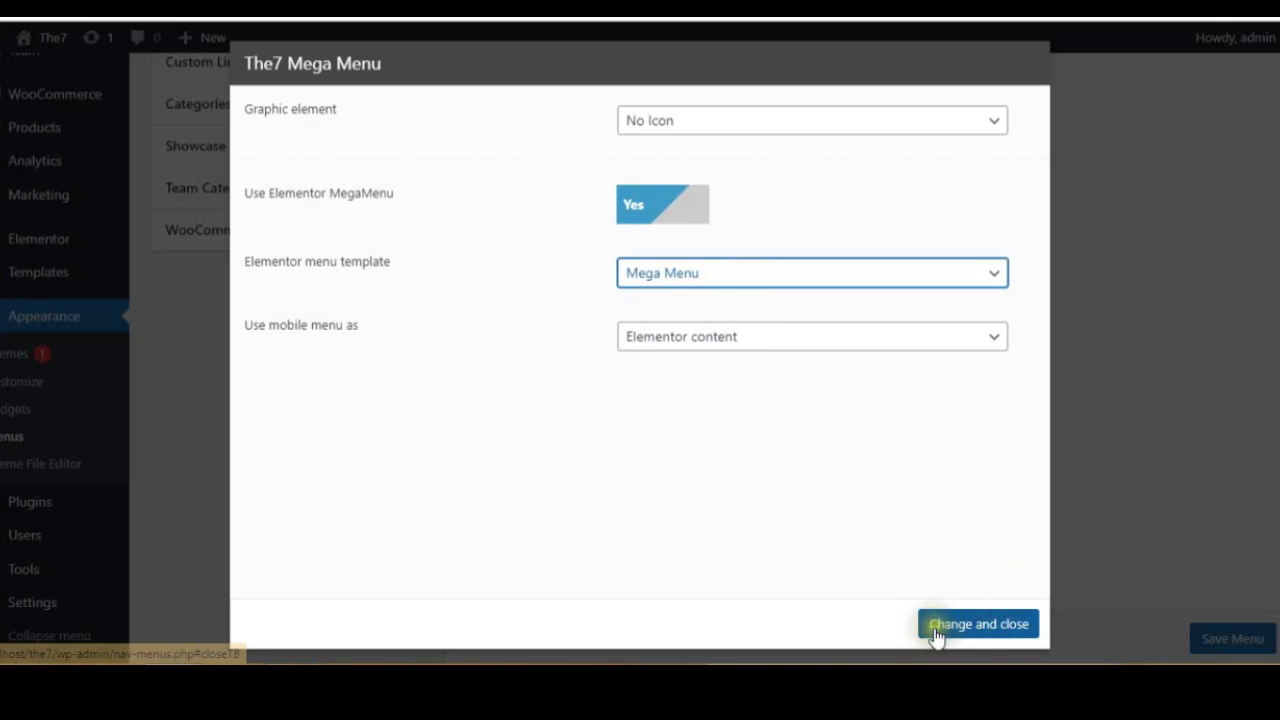
click(966, 626)
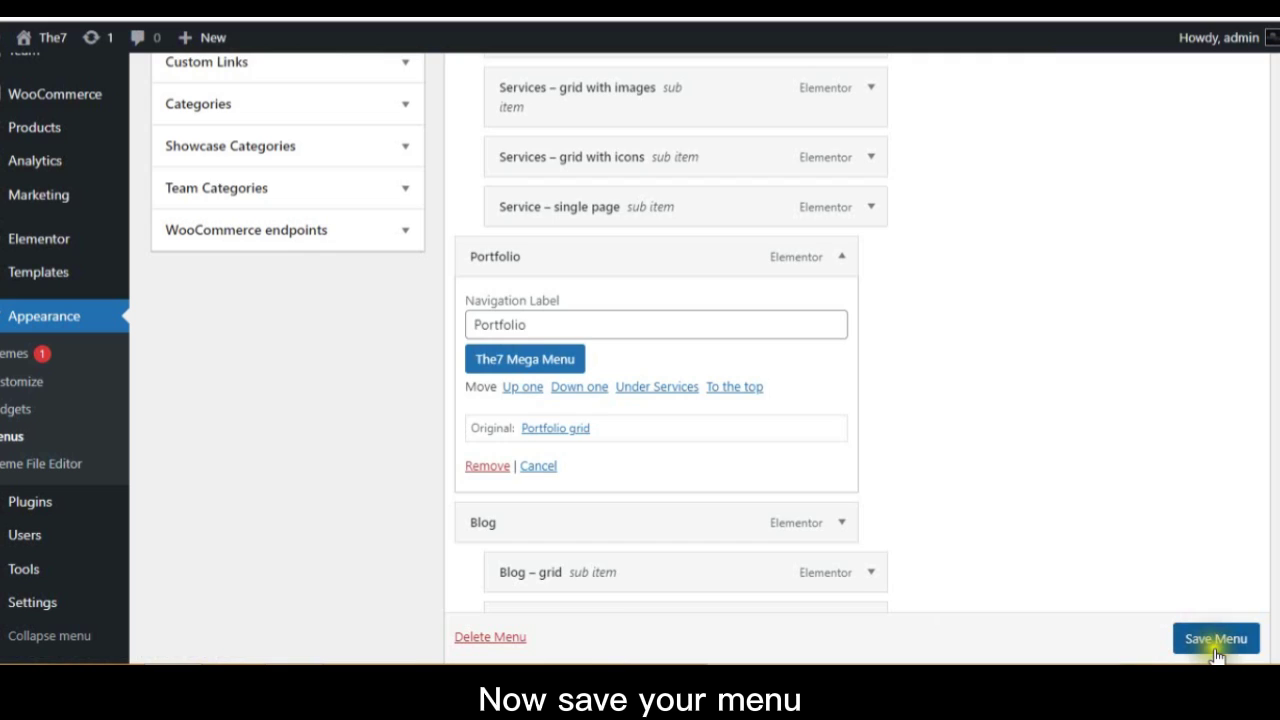
scroll(1216, 645, down, 1)
click(1216, 645)
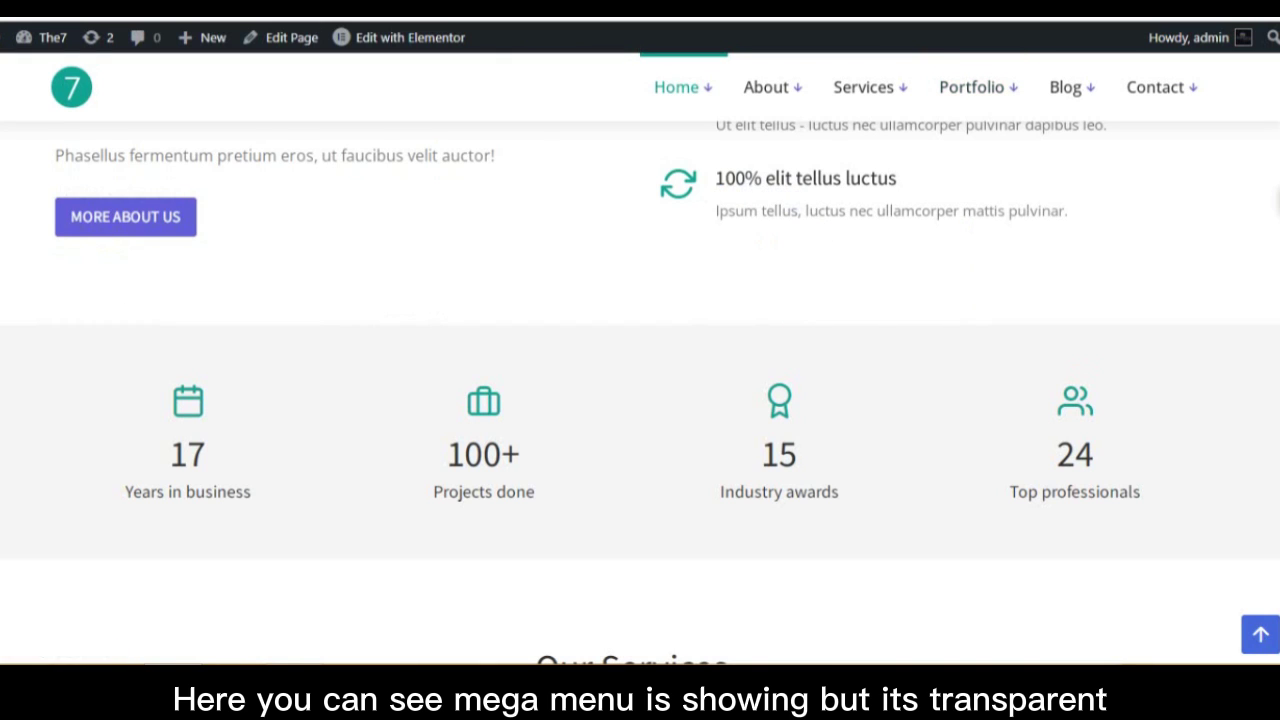
Check how the Portfolio mega menu displays in the header of the live home page
scroll(870, 118, up, 10)
mouse_move(958, 122)
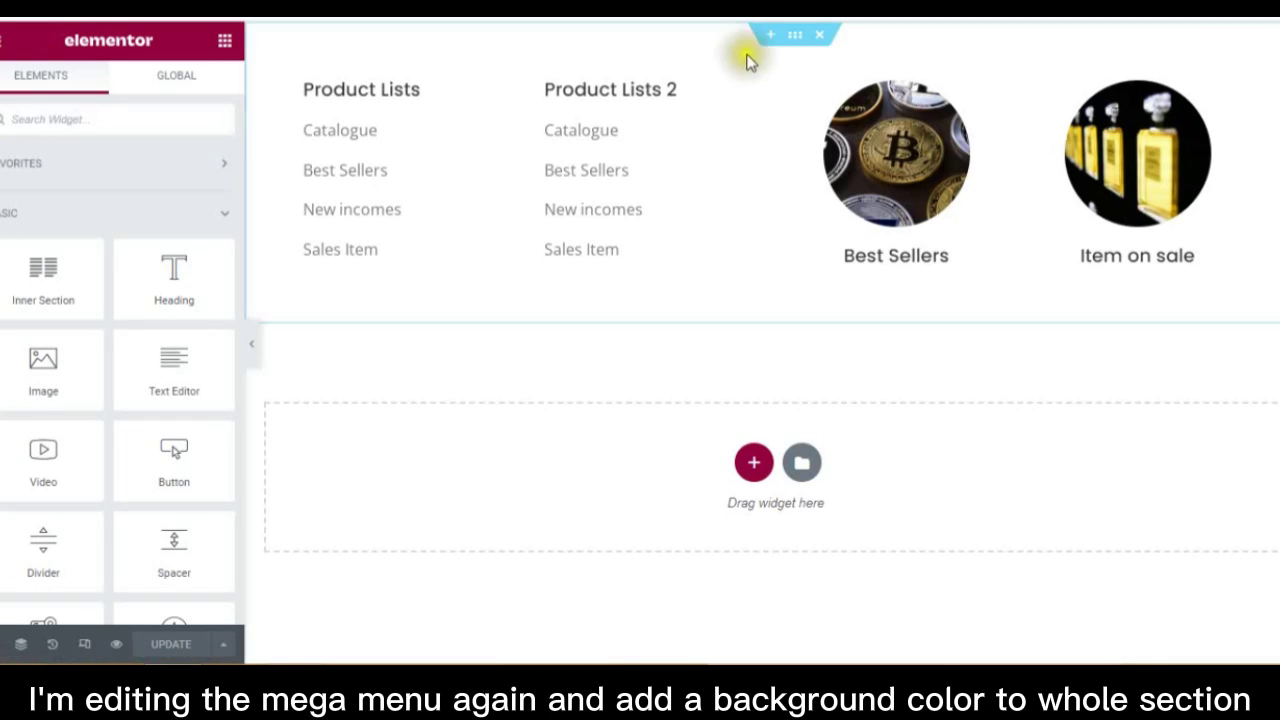
Give the section containing all four mega menu columns a solid #FFFFFF background color and update the template
click(795, 45)
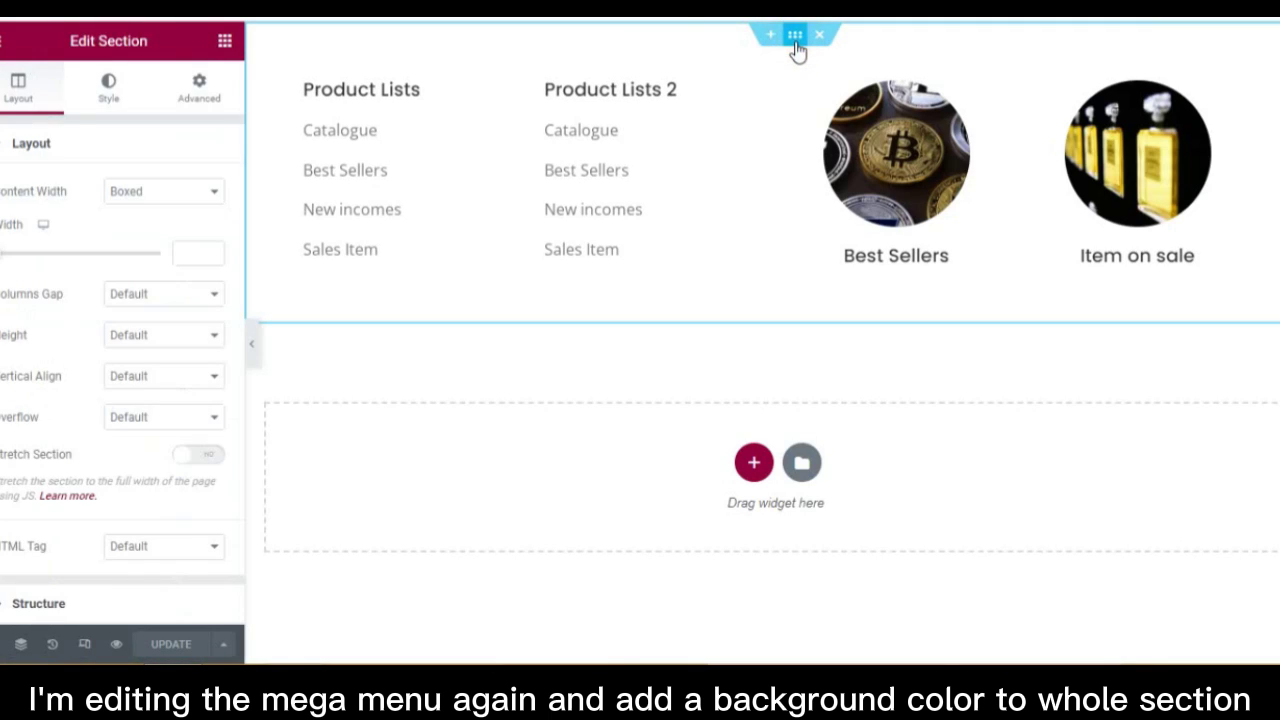
click(98, 104)
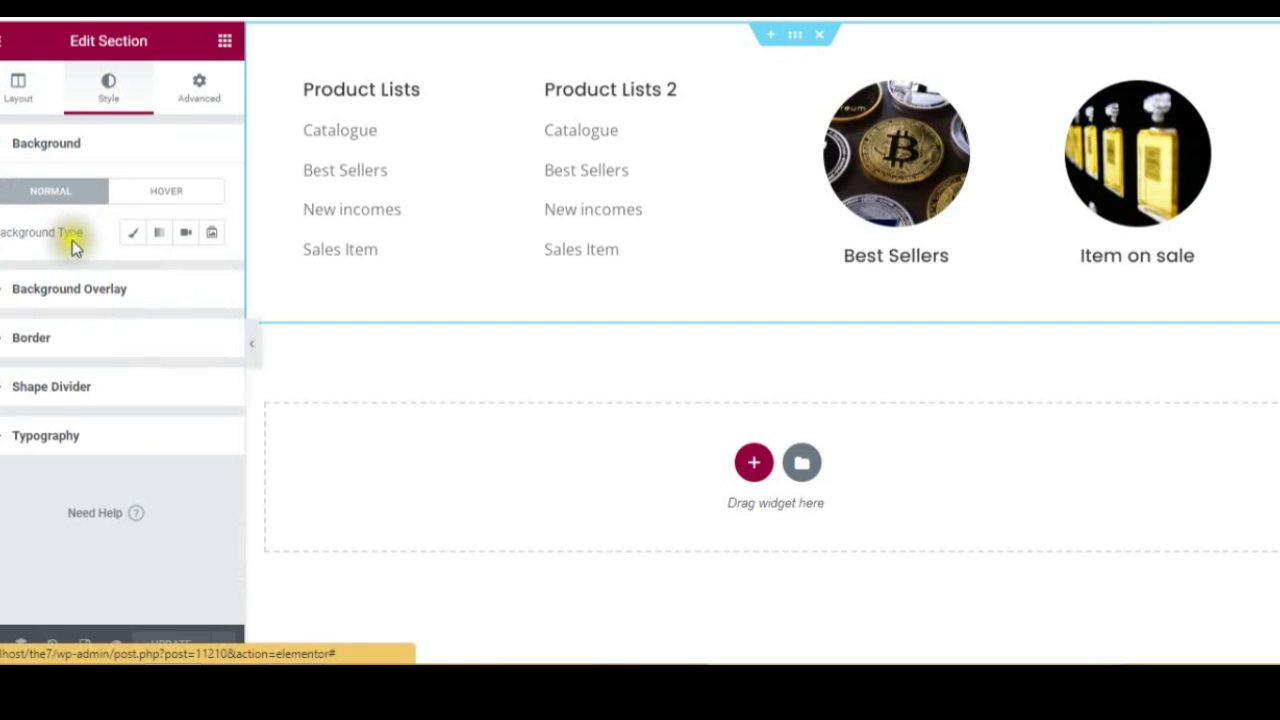
click(128, 240)
click(211, 274)
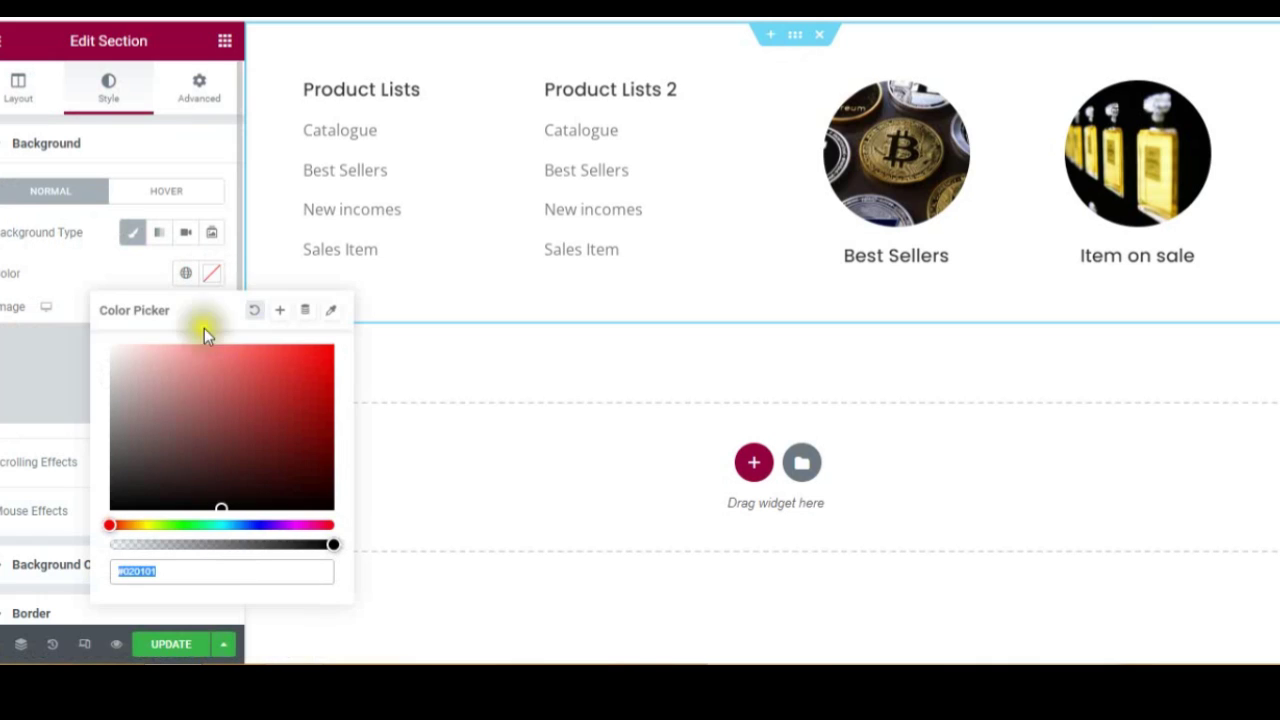
click(120, 344)
drag(107, 330, 88, 313)
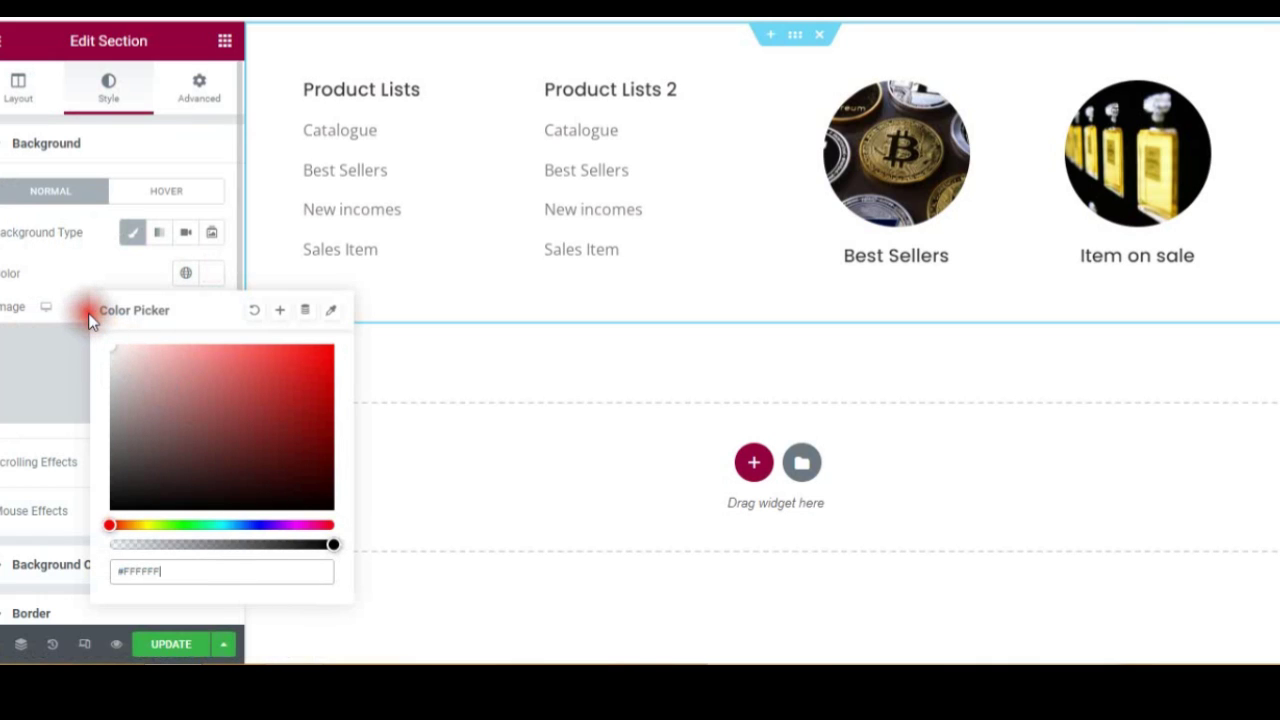
click(160, 648)
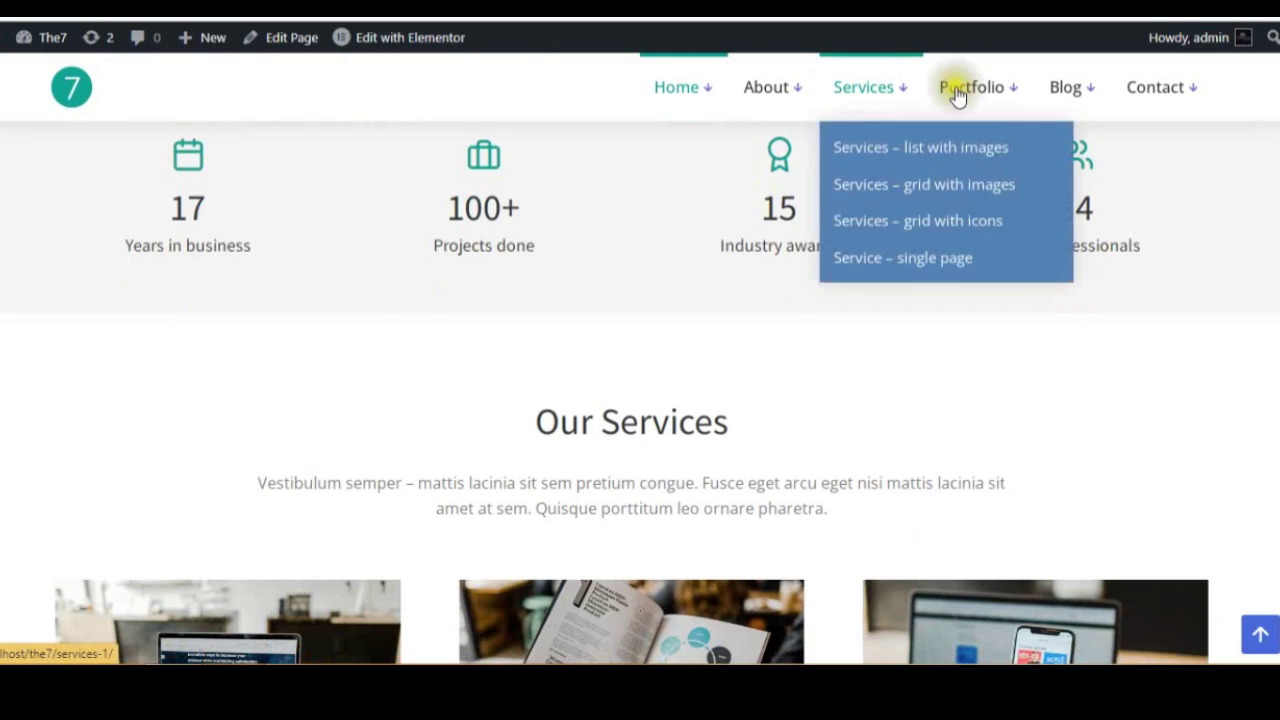
Check the Portfolio mega menu's section background in the header of the live home page
mouse_move(995, 95)
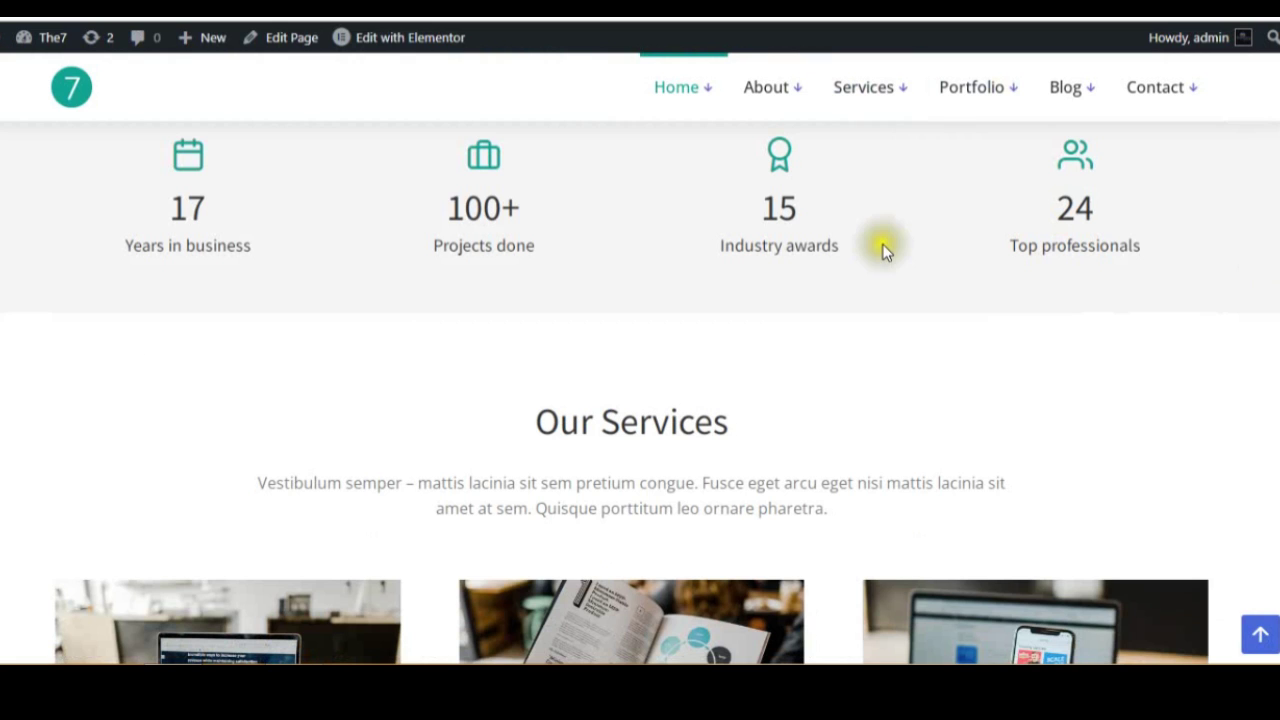
mouse_move(957, 106)
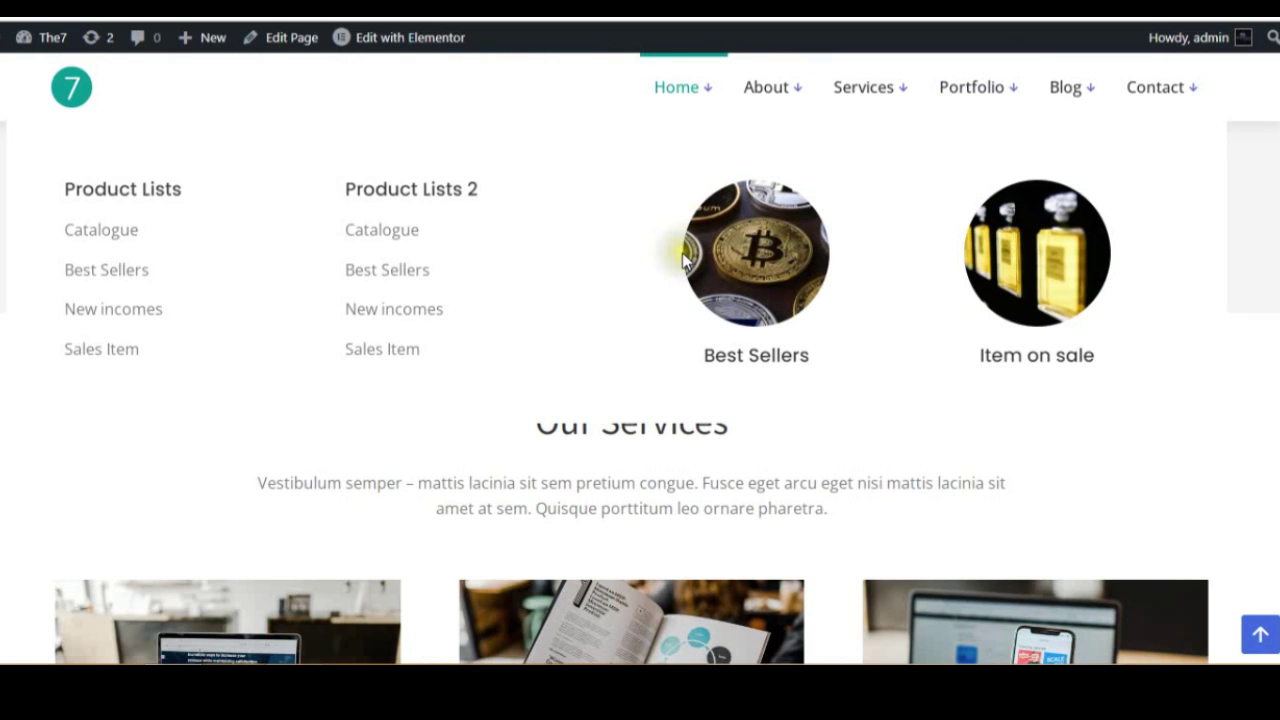